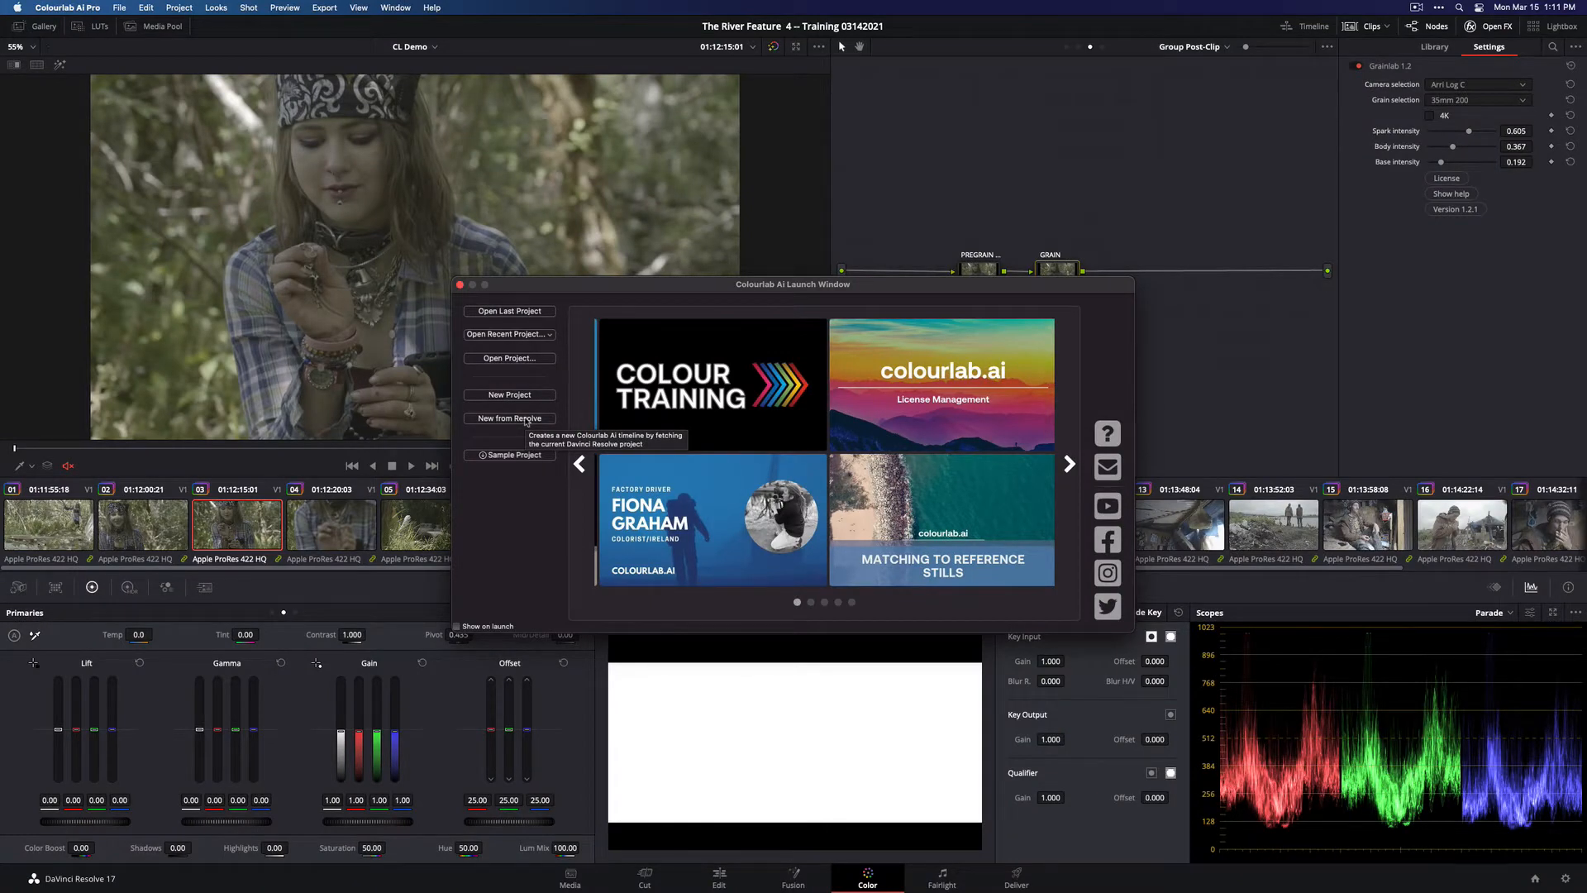
# Create a new Colourlab project from the current Resolve timeline and assign the SONY SLOG3 SGAMUT camera profile to THE RIVER_v2_011020
pyautogui.click(526, 420)
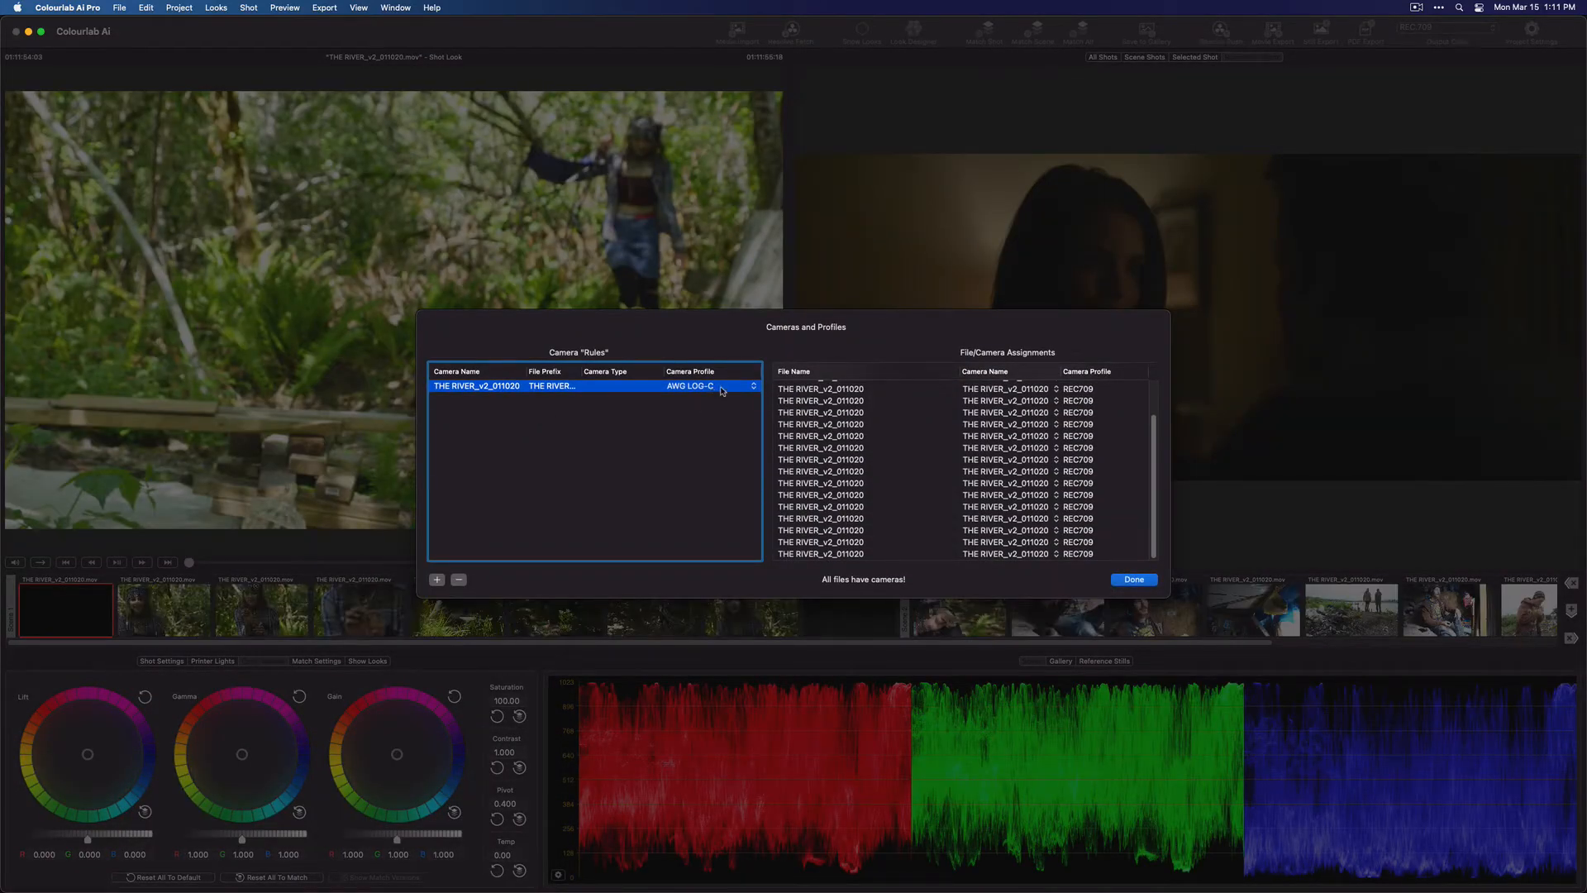
pyautogui.click(723, 389)
pyautogui.click(727, 757)
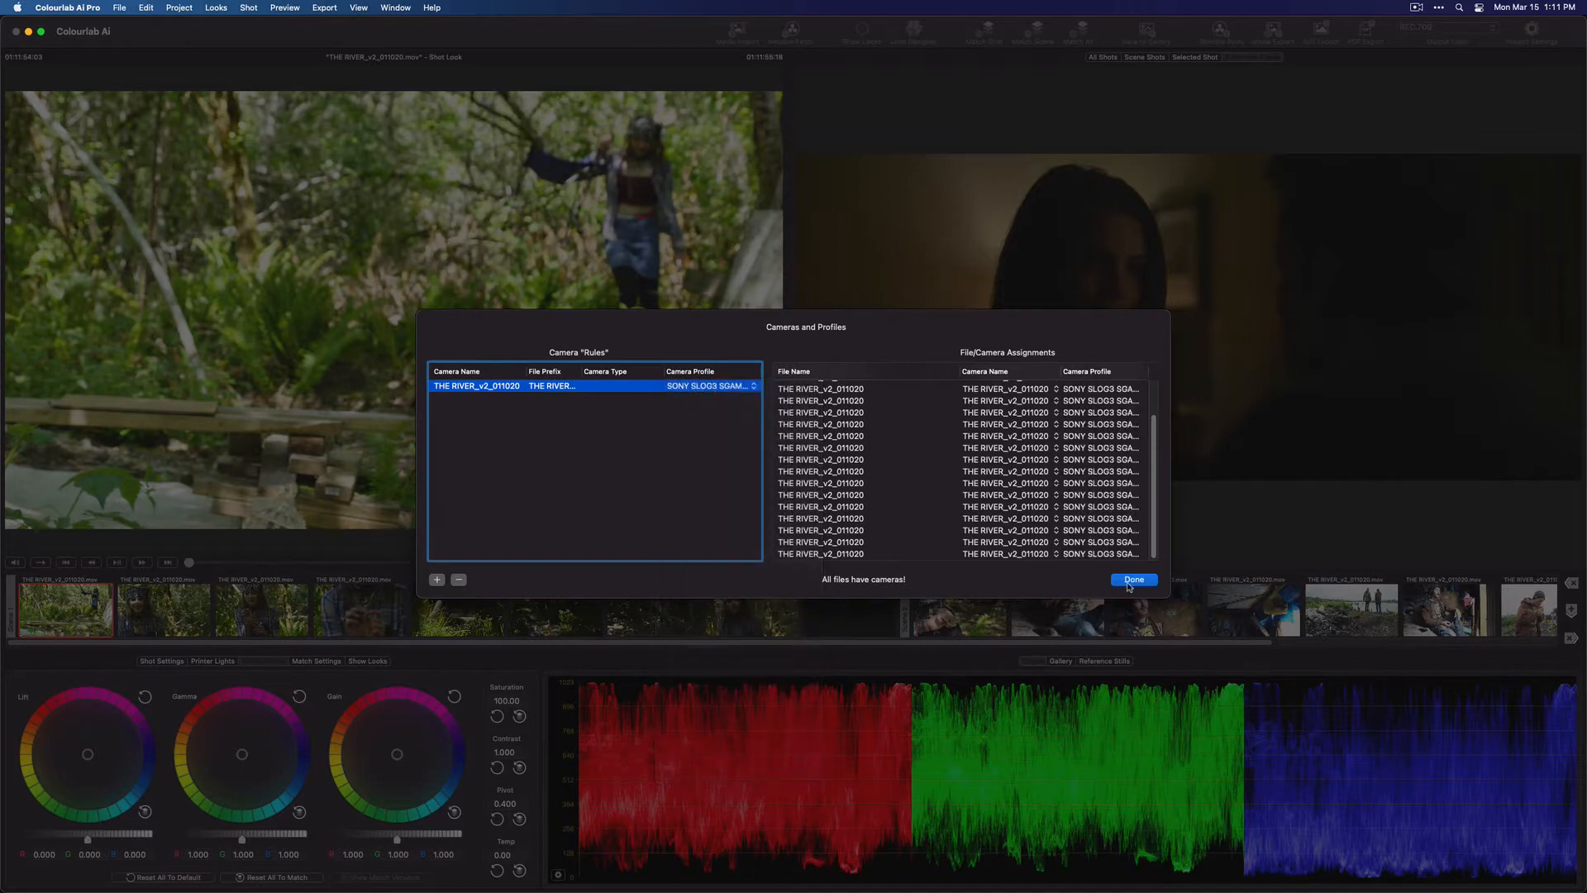
pyautogui.click(1134, 580)
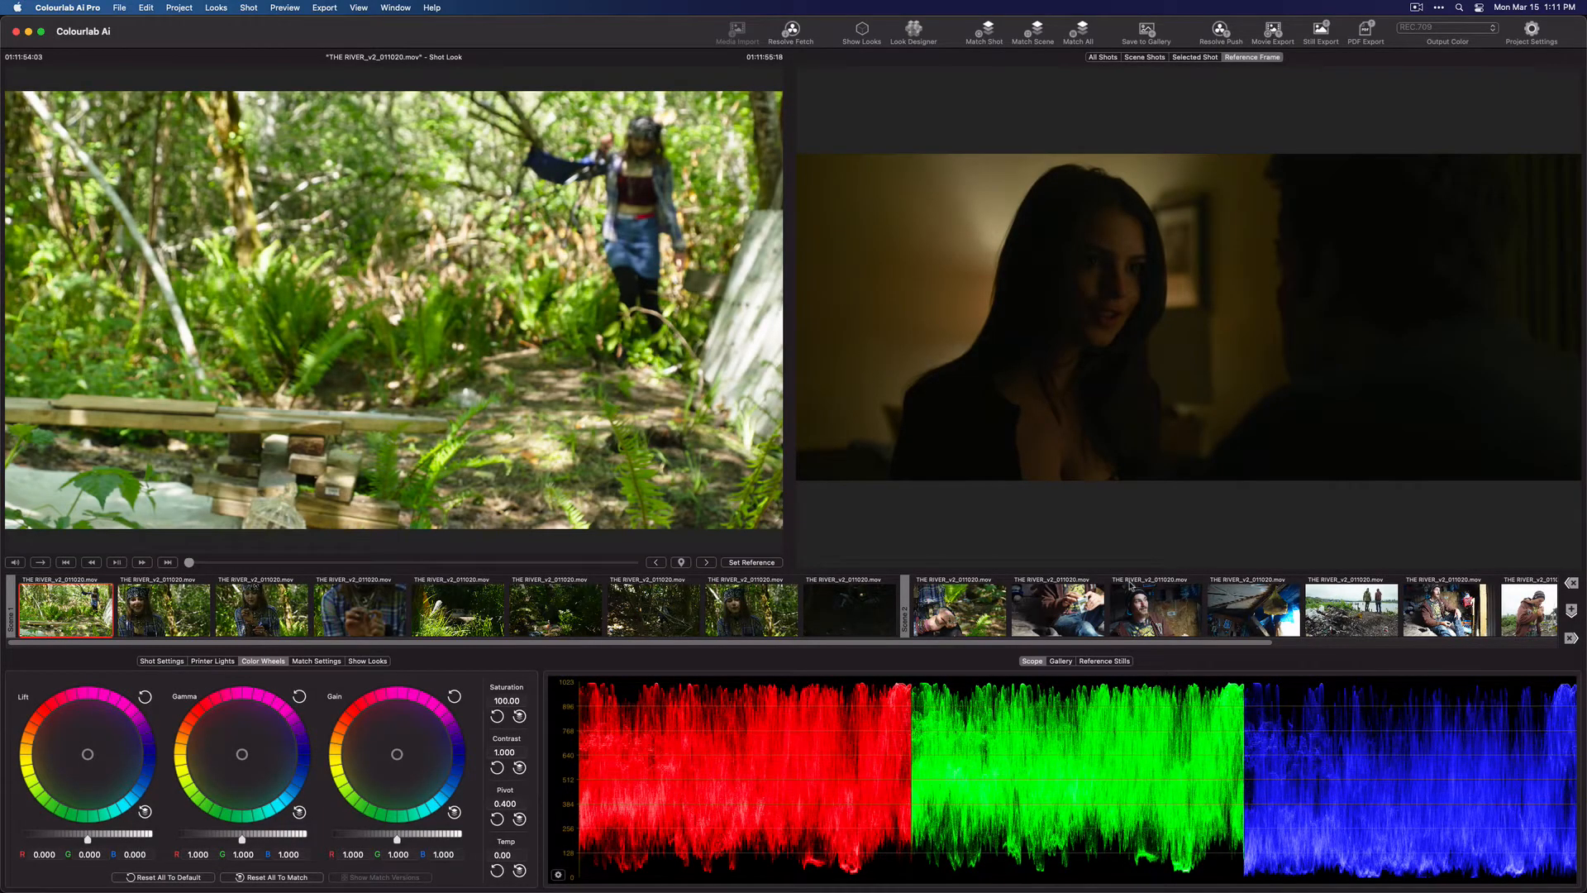
# Set a frame of the first scene's second-to-last shot, the close-up of the woman in the bandana, as reference and match the scene
pyautogui.click(306, 622)
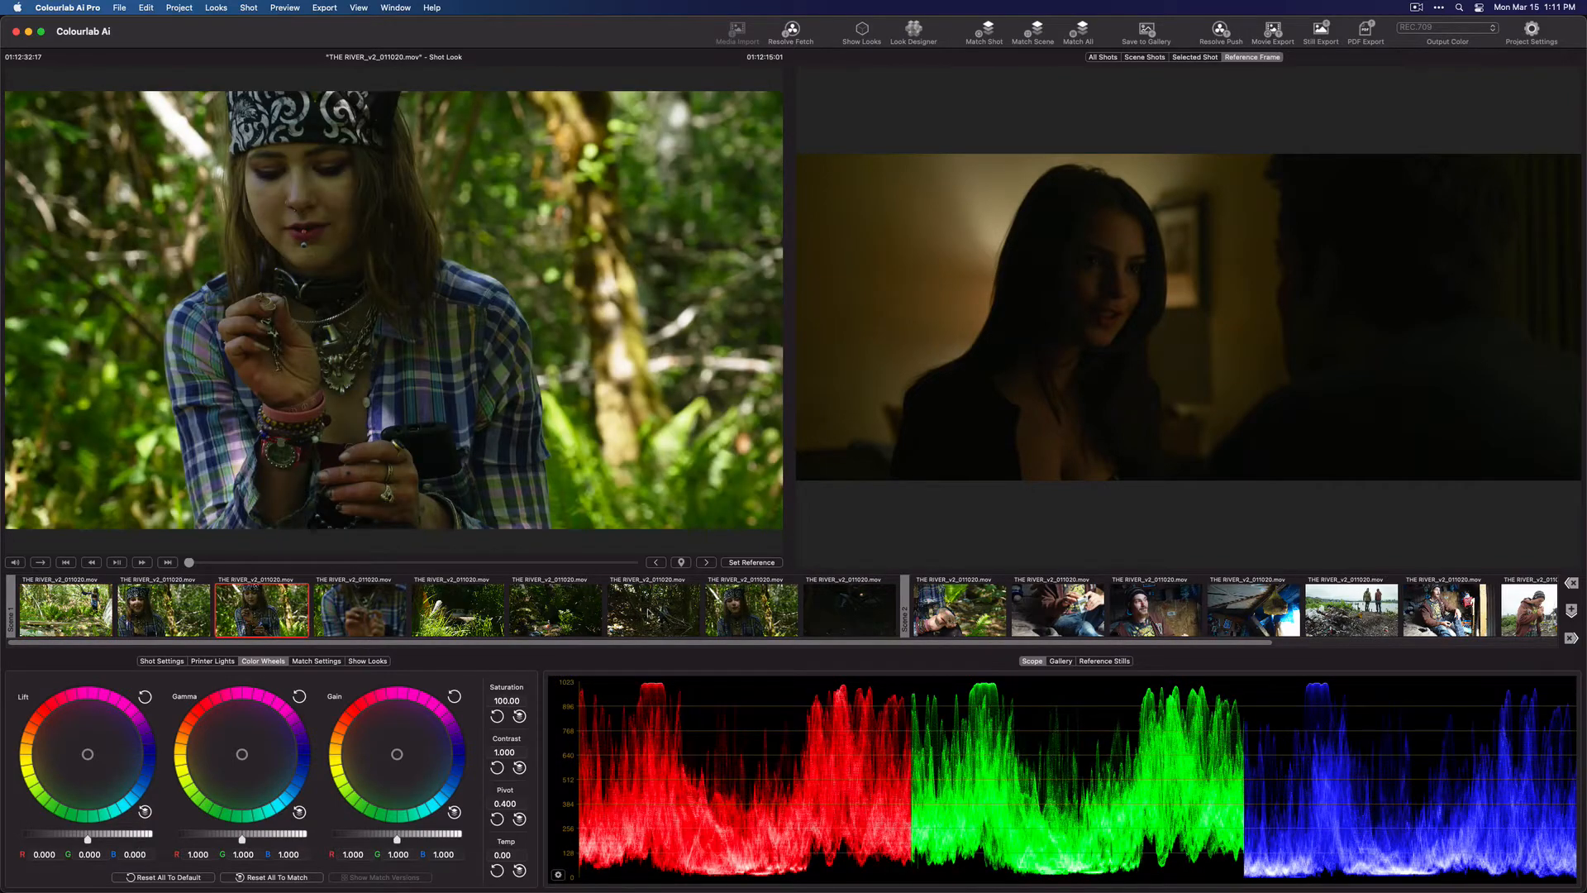
pyautogui.click(746, 616)
pyautogui.moveTo(271, 564); pyautogui.dragTo(509, 567)
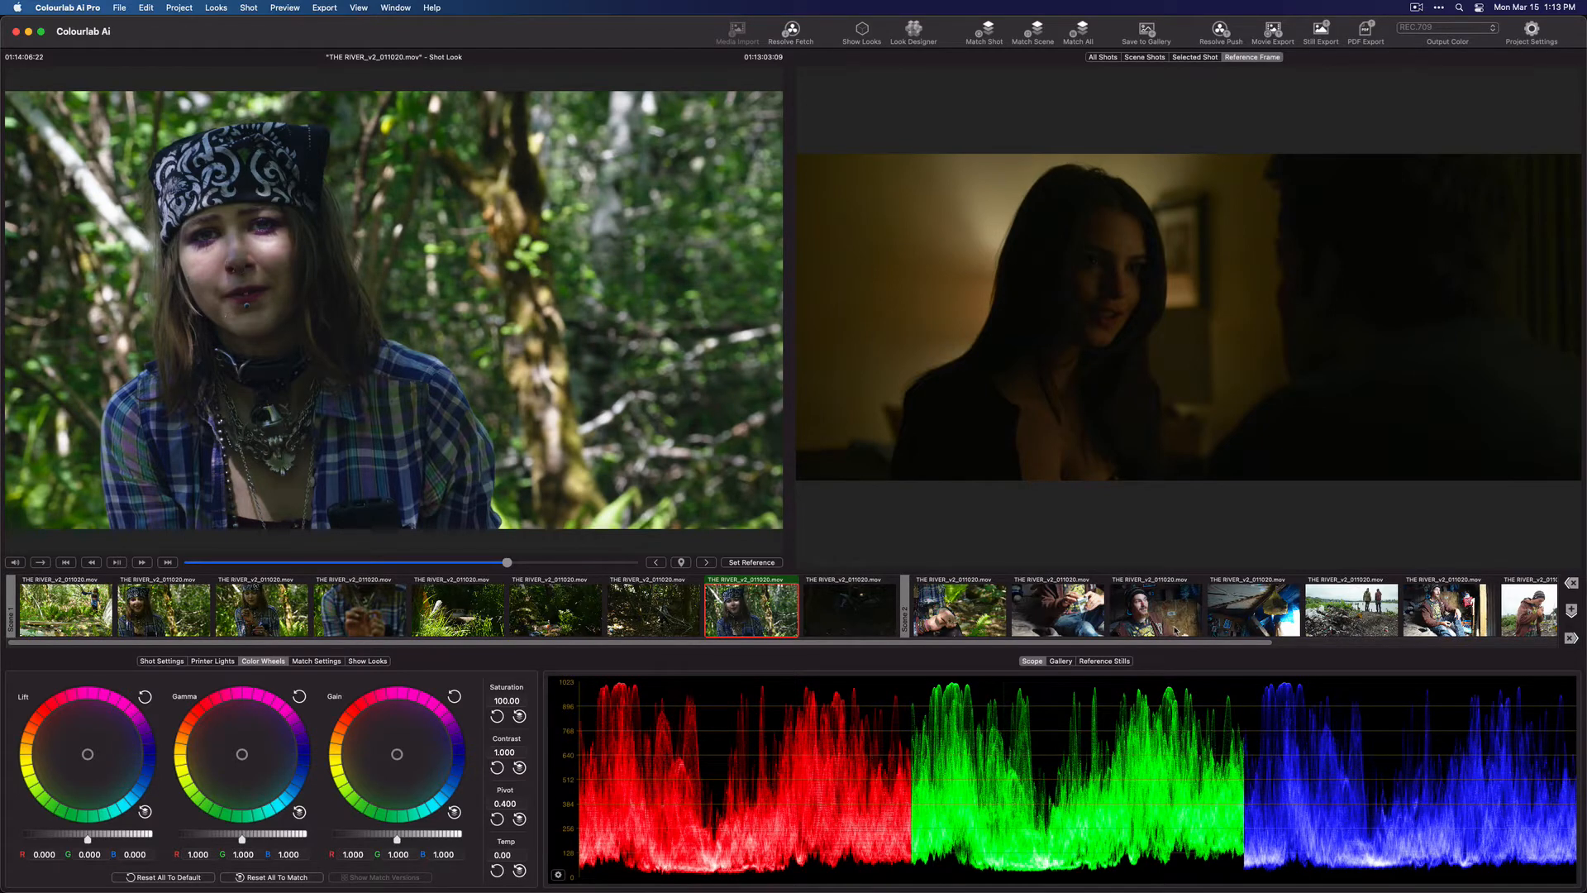
pyautogui.click(774, 566)
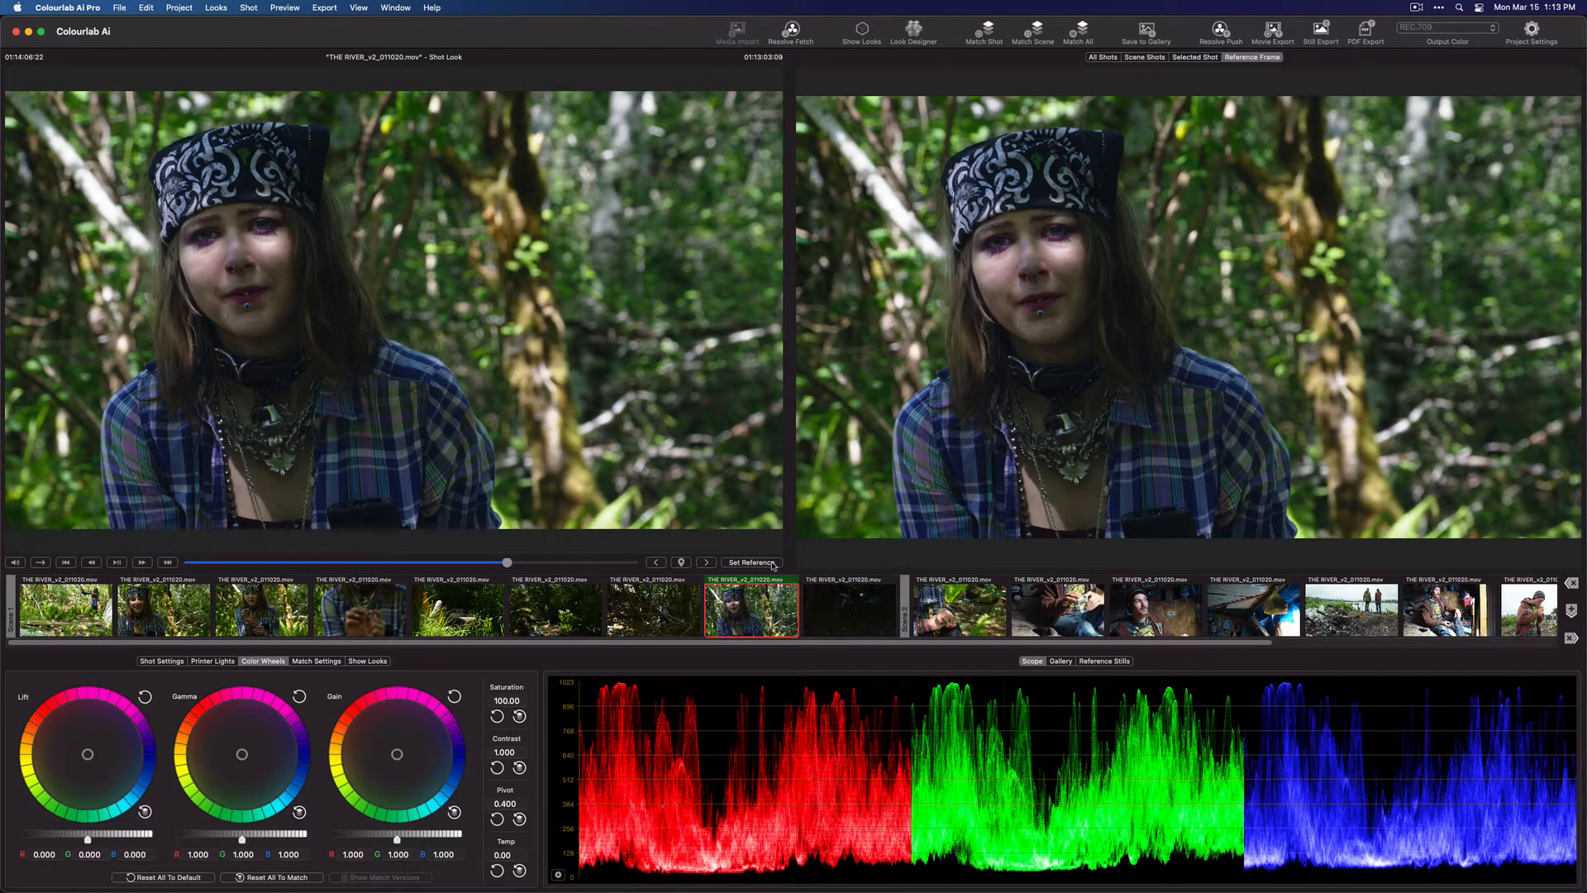
pyautogui.click(772, 564)
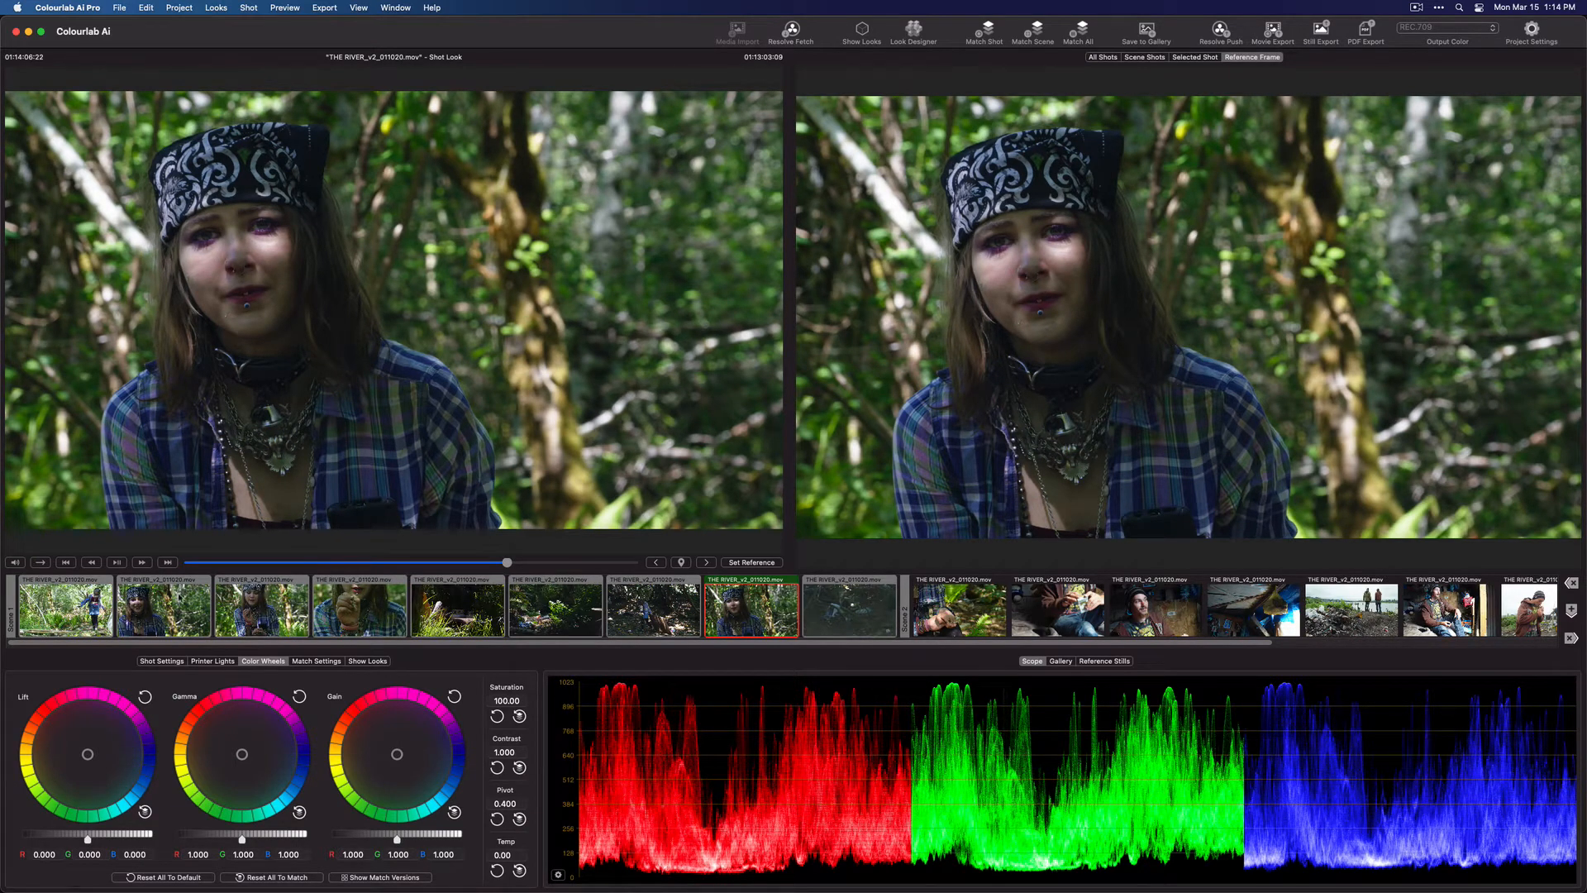
# Review each matched shot of the first scene against the reference frame
pyautogui.click(92, 600)
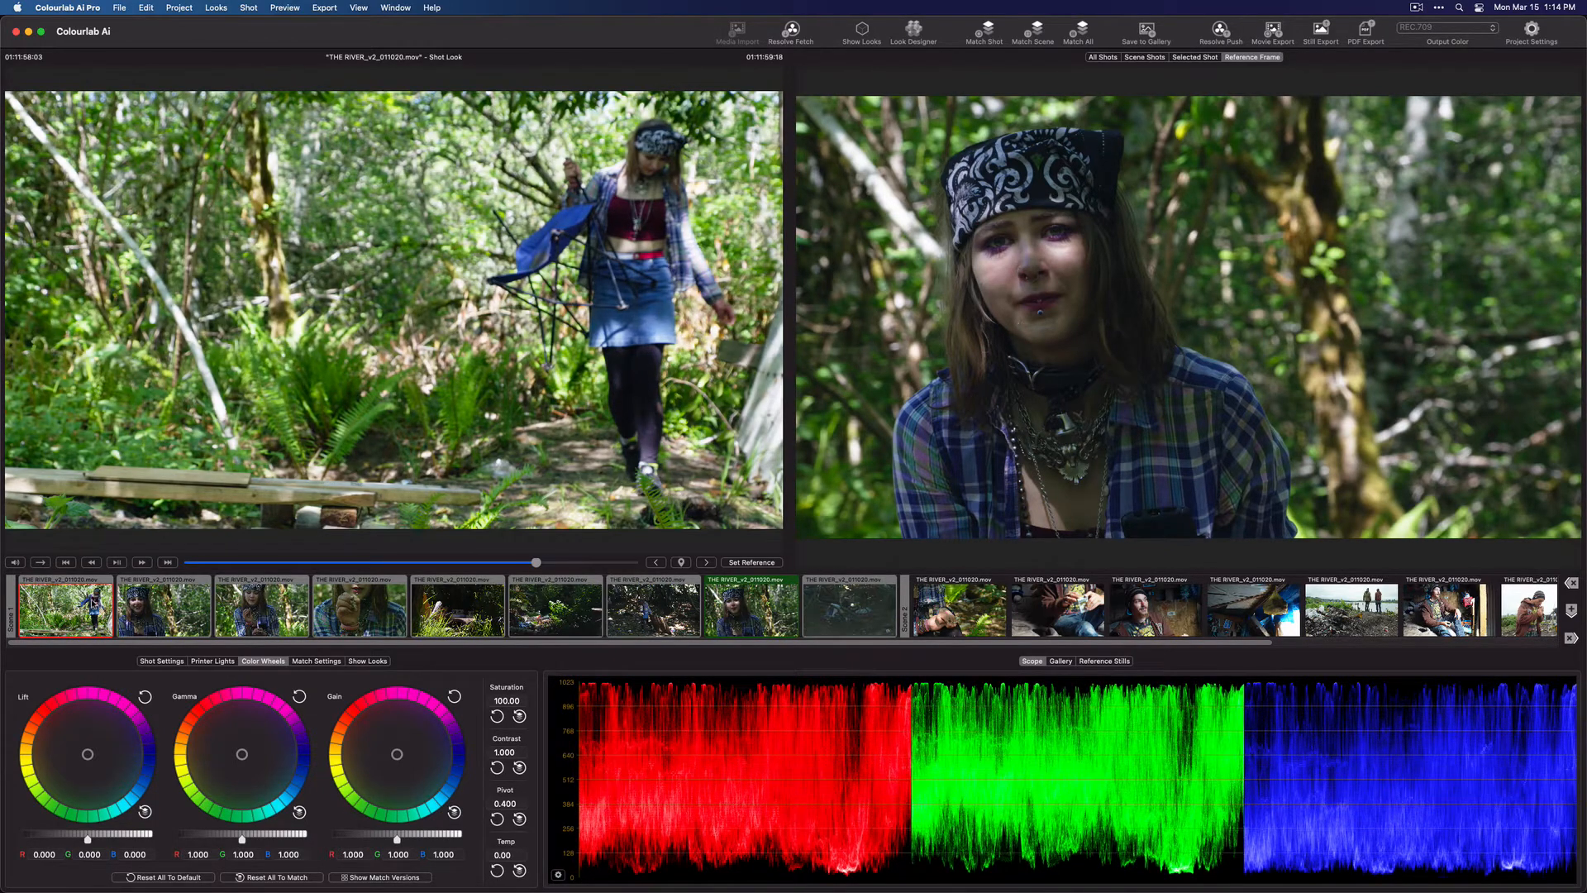
pyautogui.press('Right')
pyautogui.press('Right')
pyautogui.press('Right')
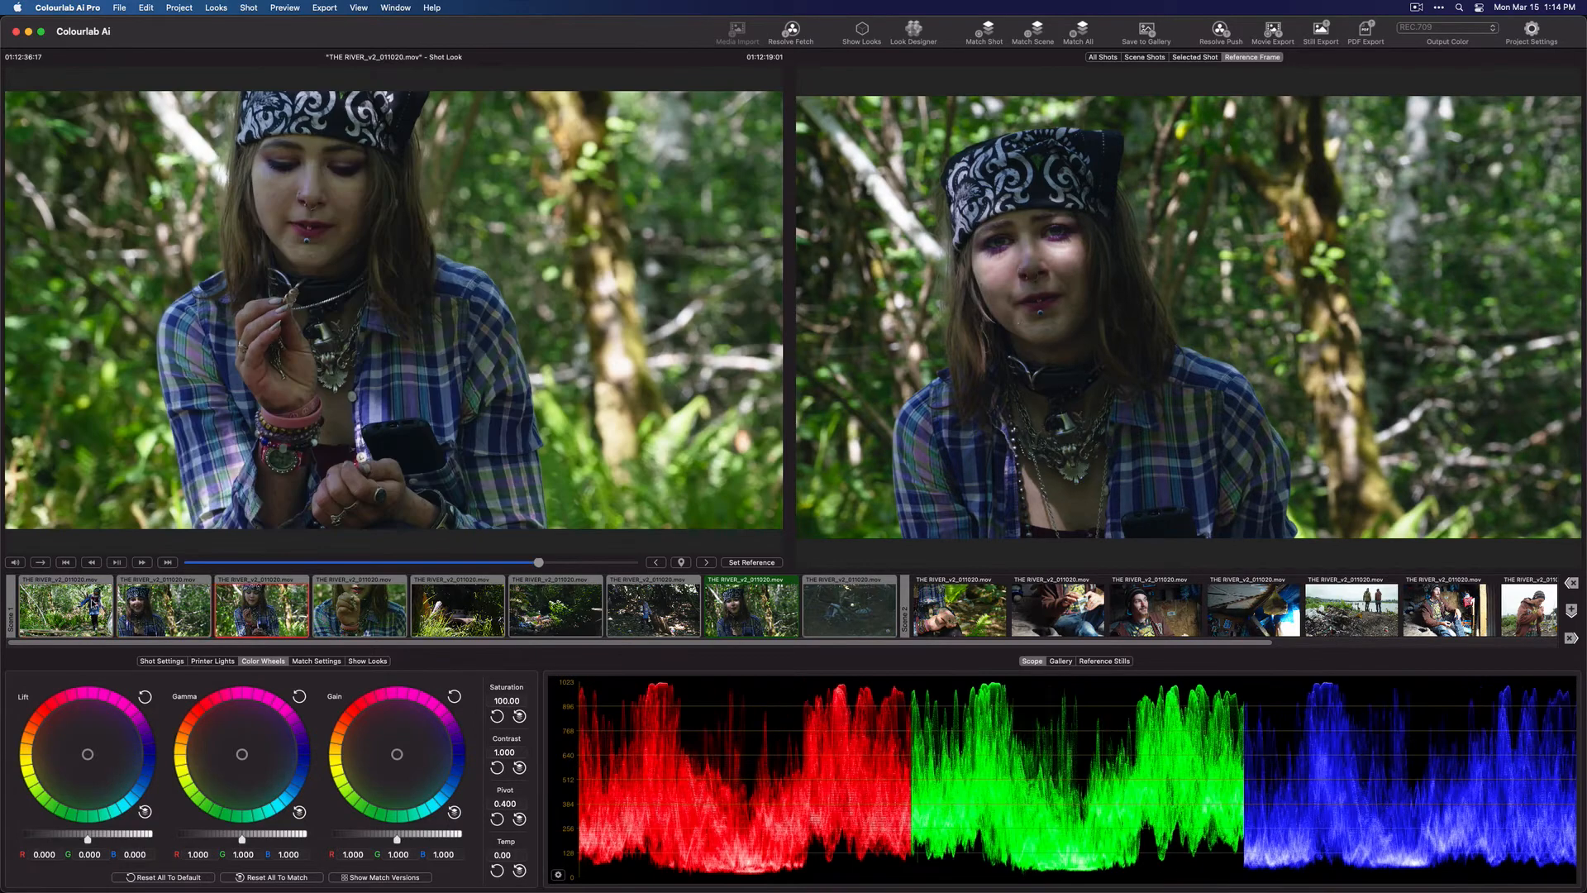
pyautogui.press('Right')
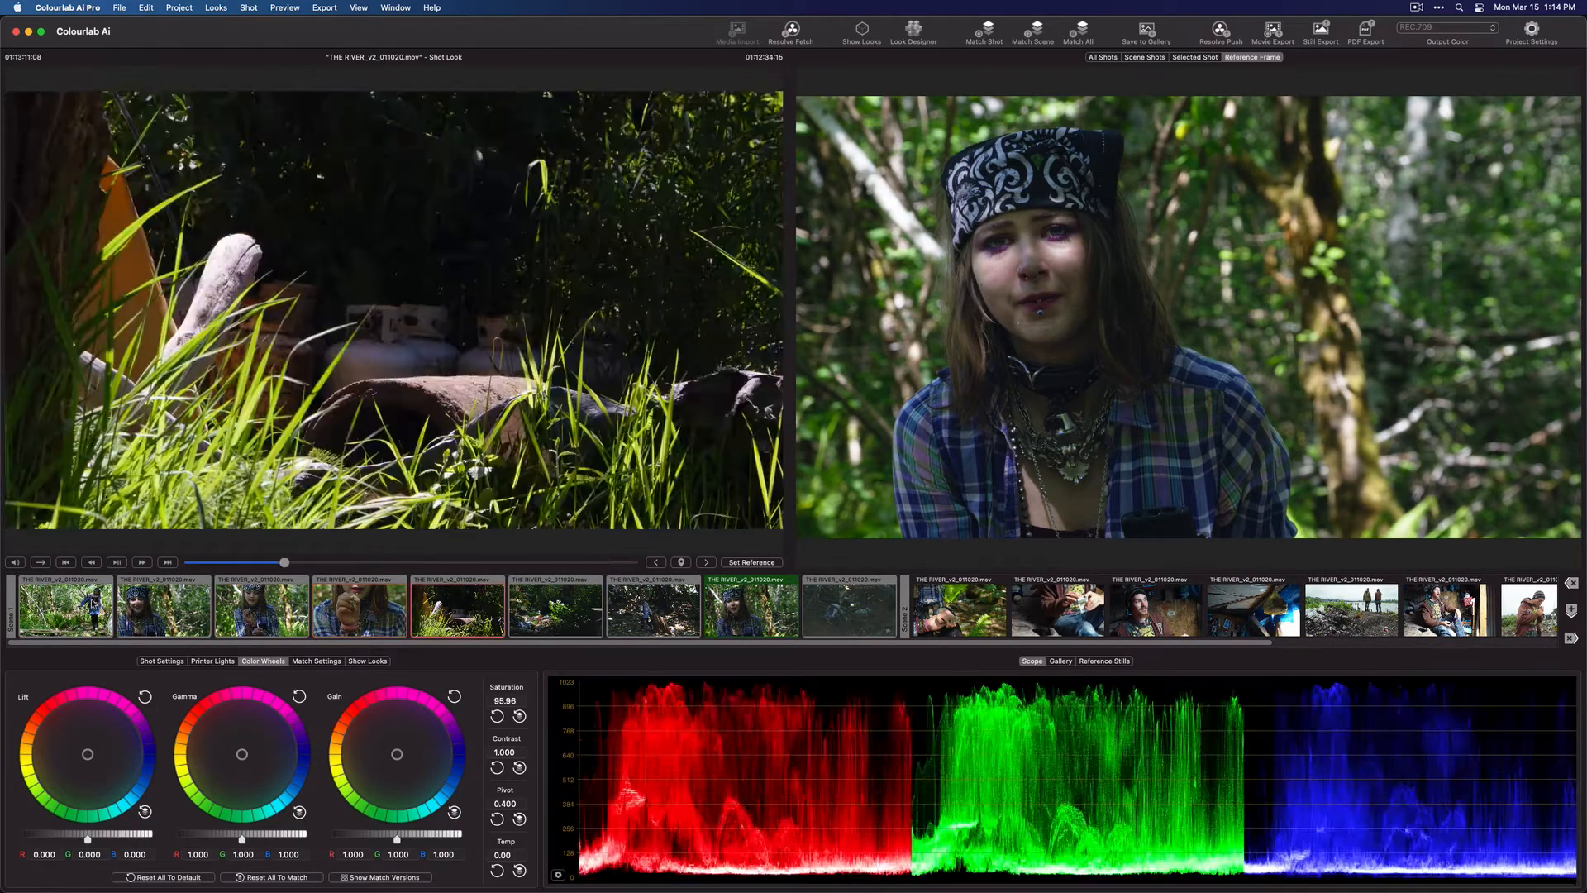
pyautogui.press('Left')
pyautogui.press('Right')
pyautogui.press('Right')
pyautogui.press('Right')
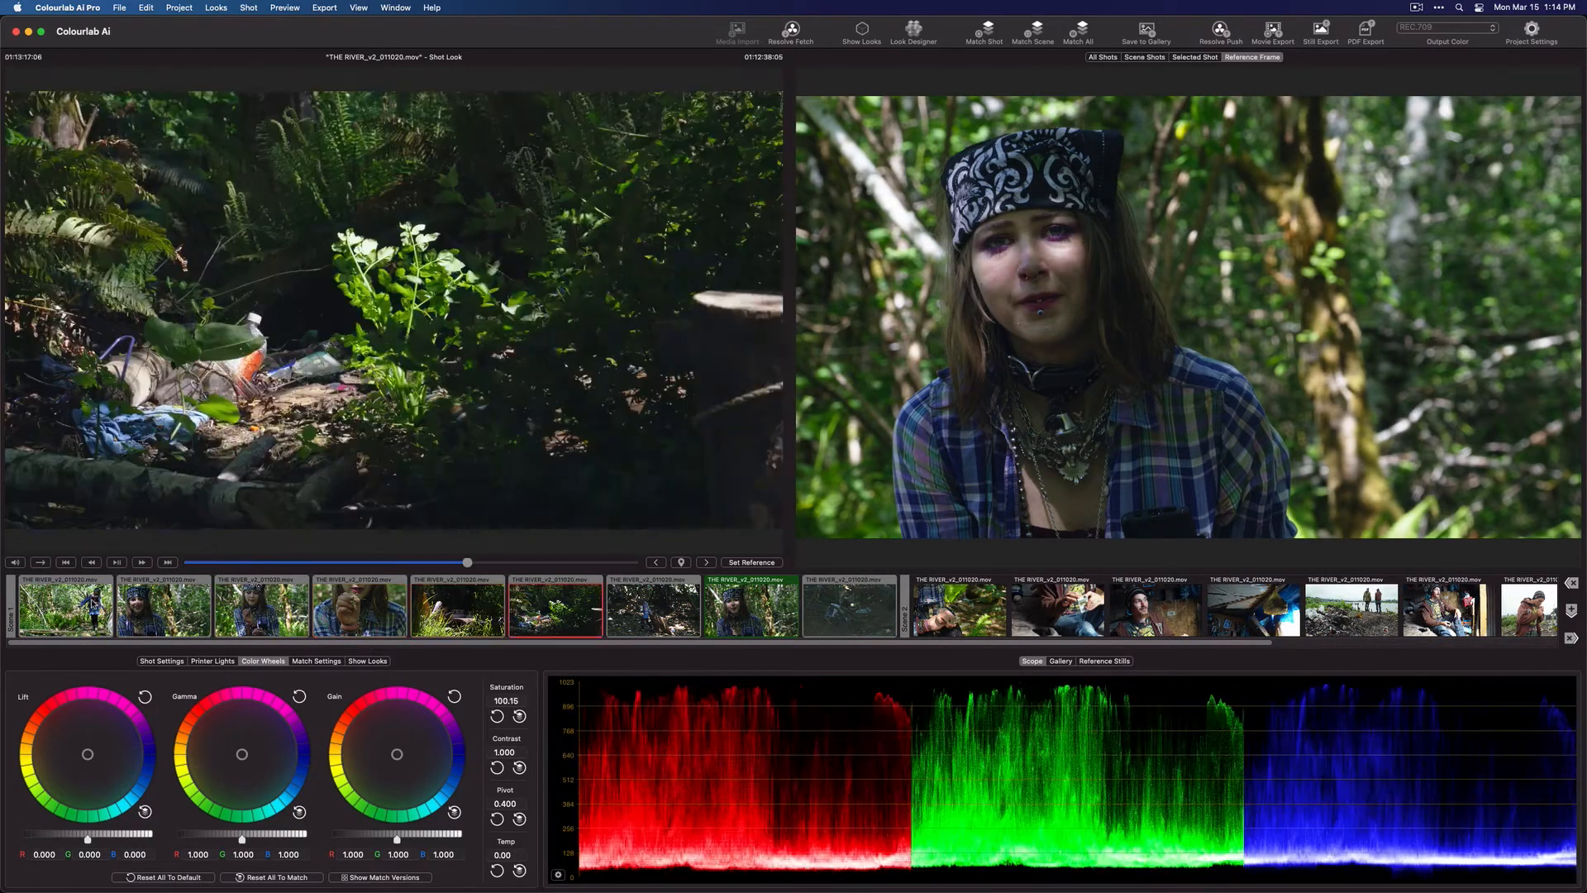
pyautogui.press('Right')
pyautogui.press('Right')
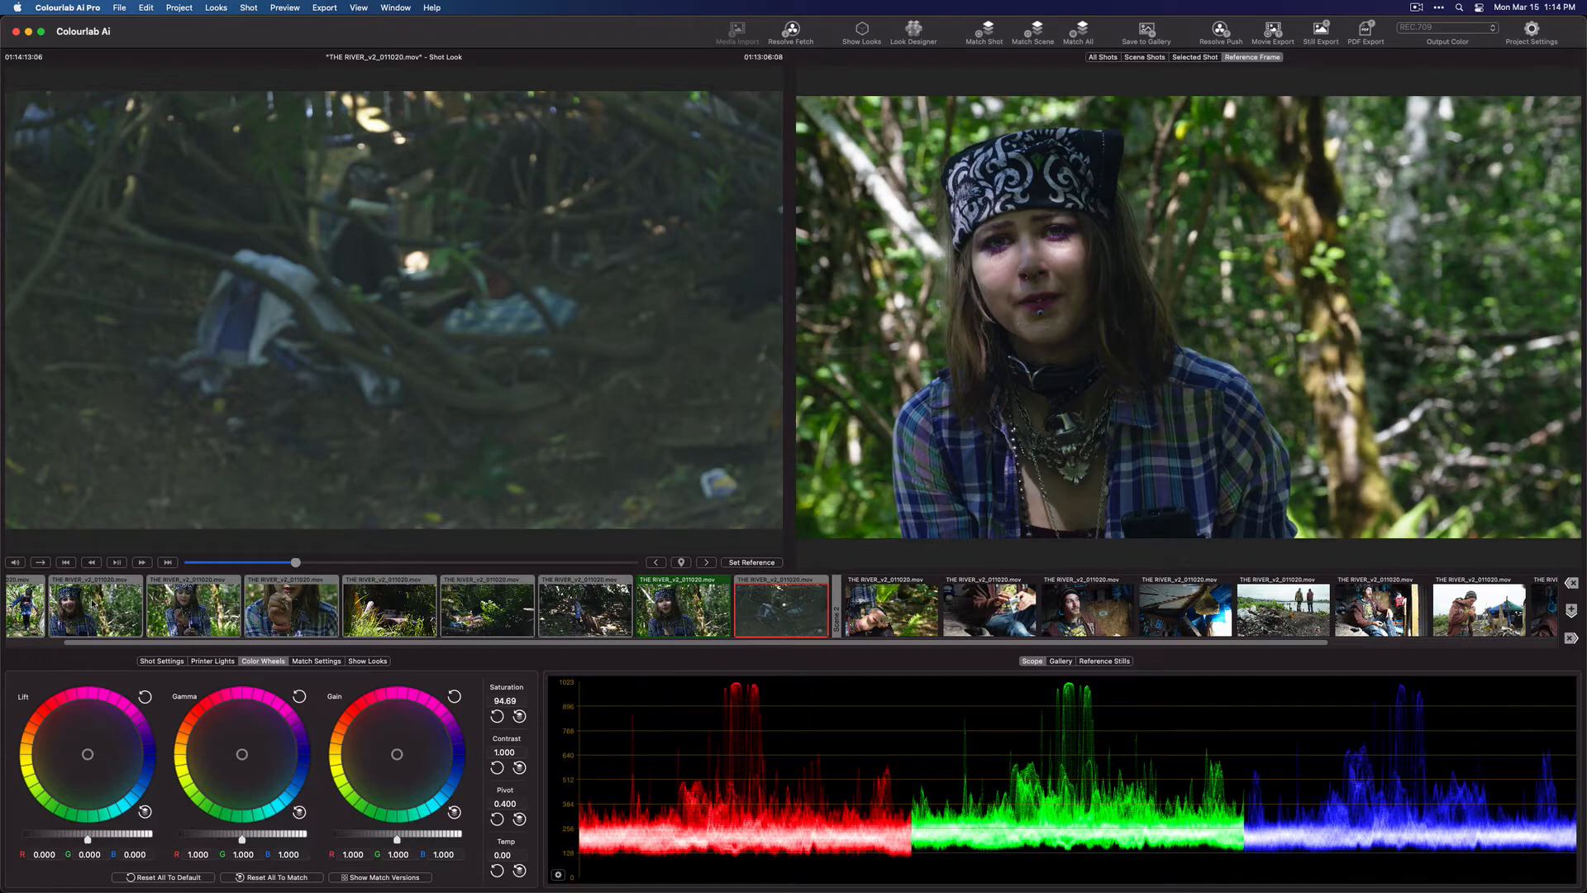
# Set the second scene's third shot, the close-up of the man in the striped beanie, as that scene's reference frame
pyautogui.press('Right')
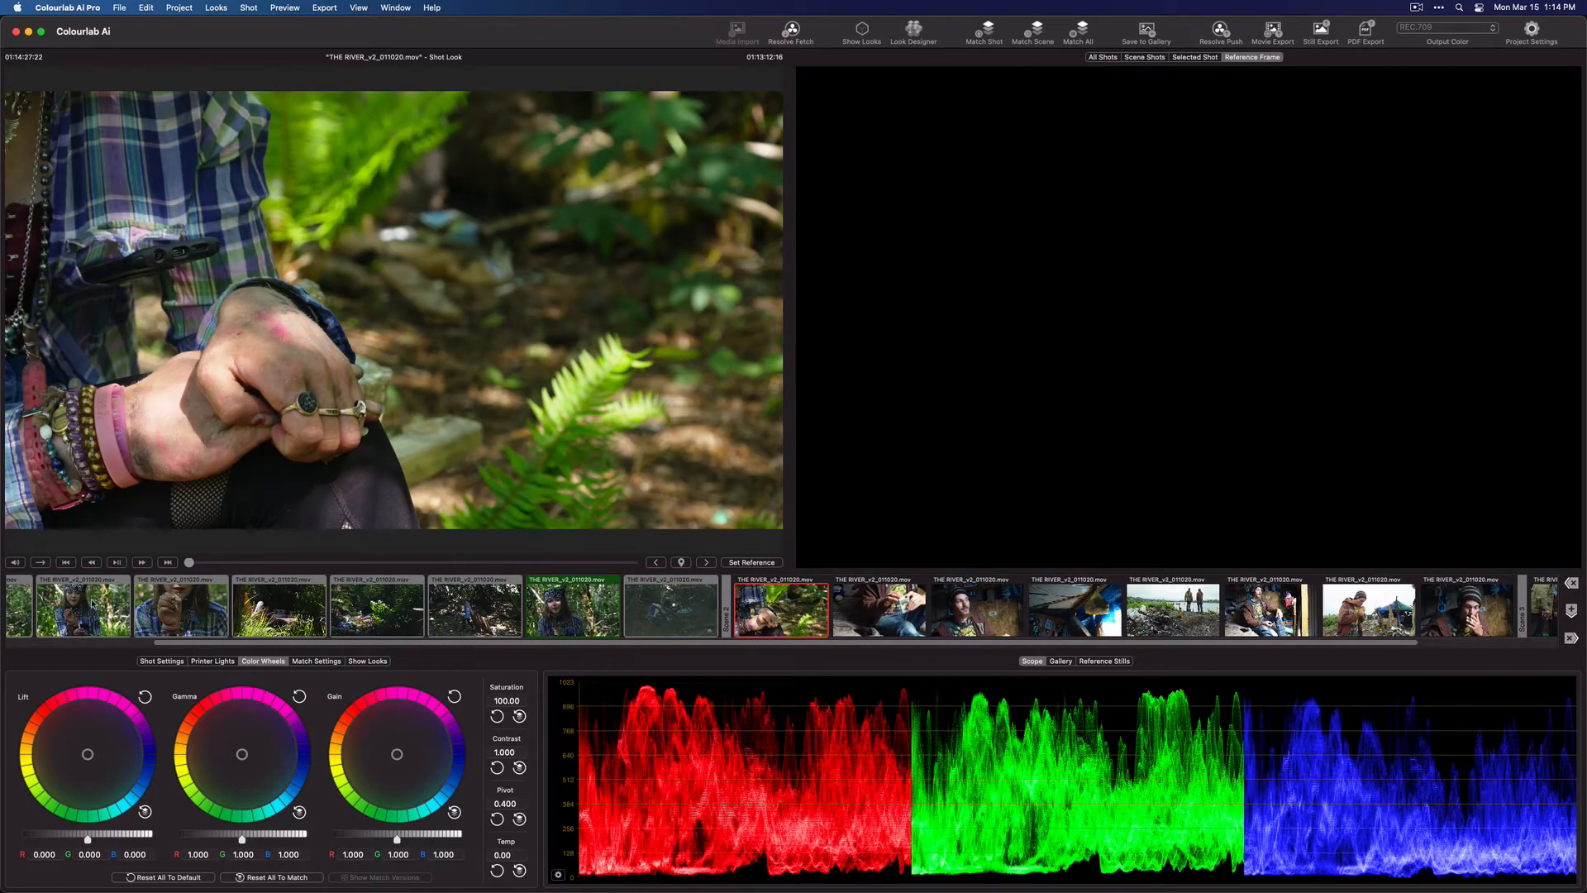
pyautogui.press('Right')
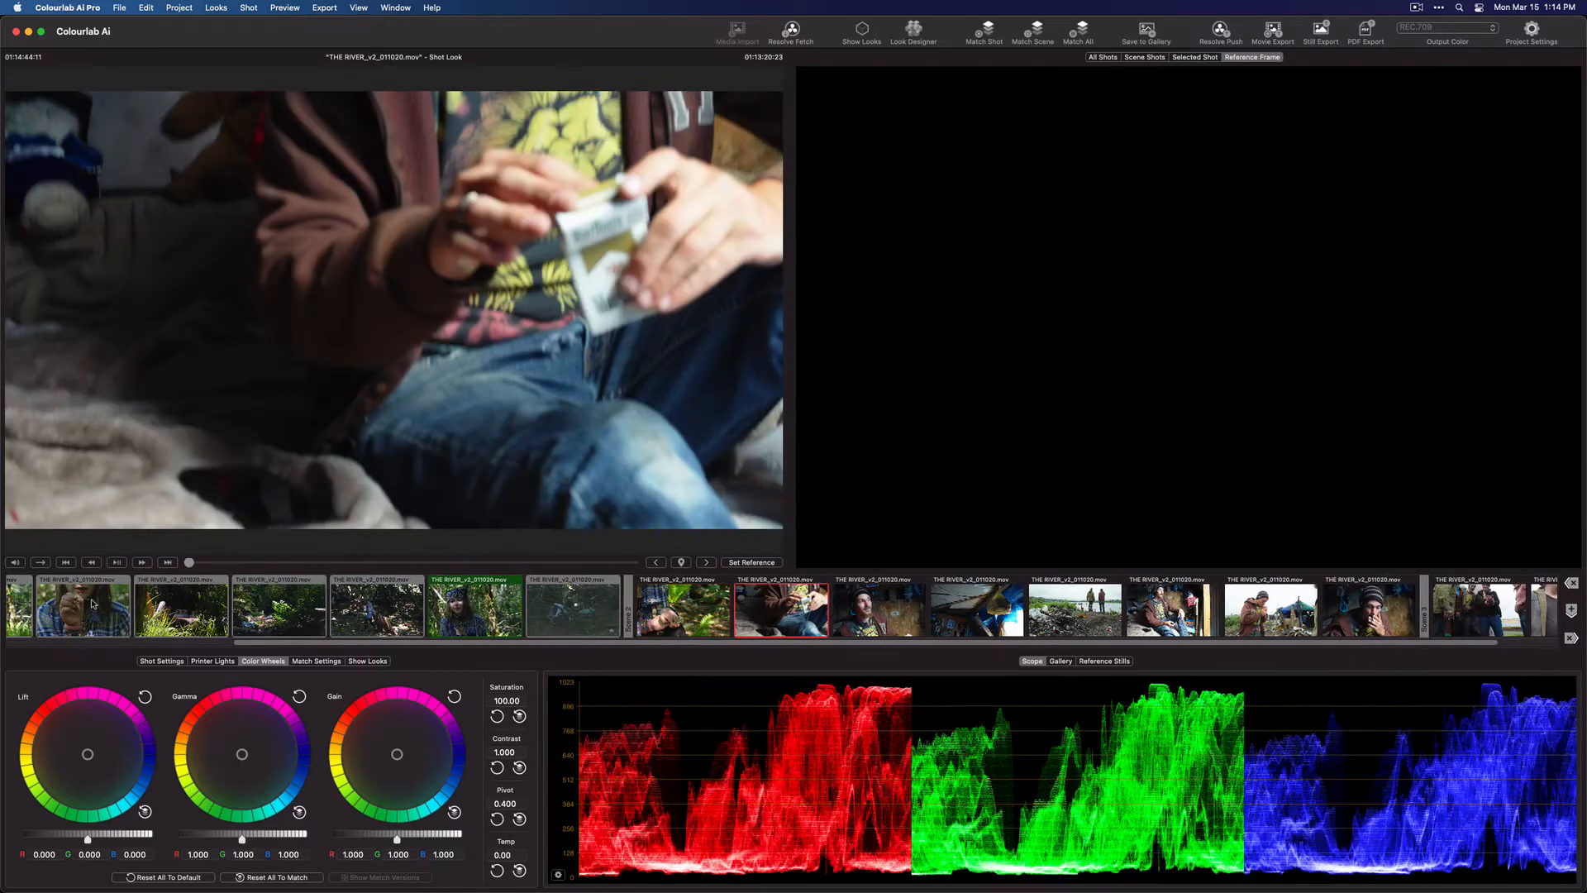
pyautogui.press('Right')
pyautogui.press('Right')
pyautogui.press('Left')
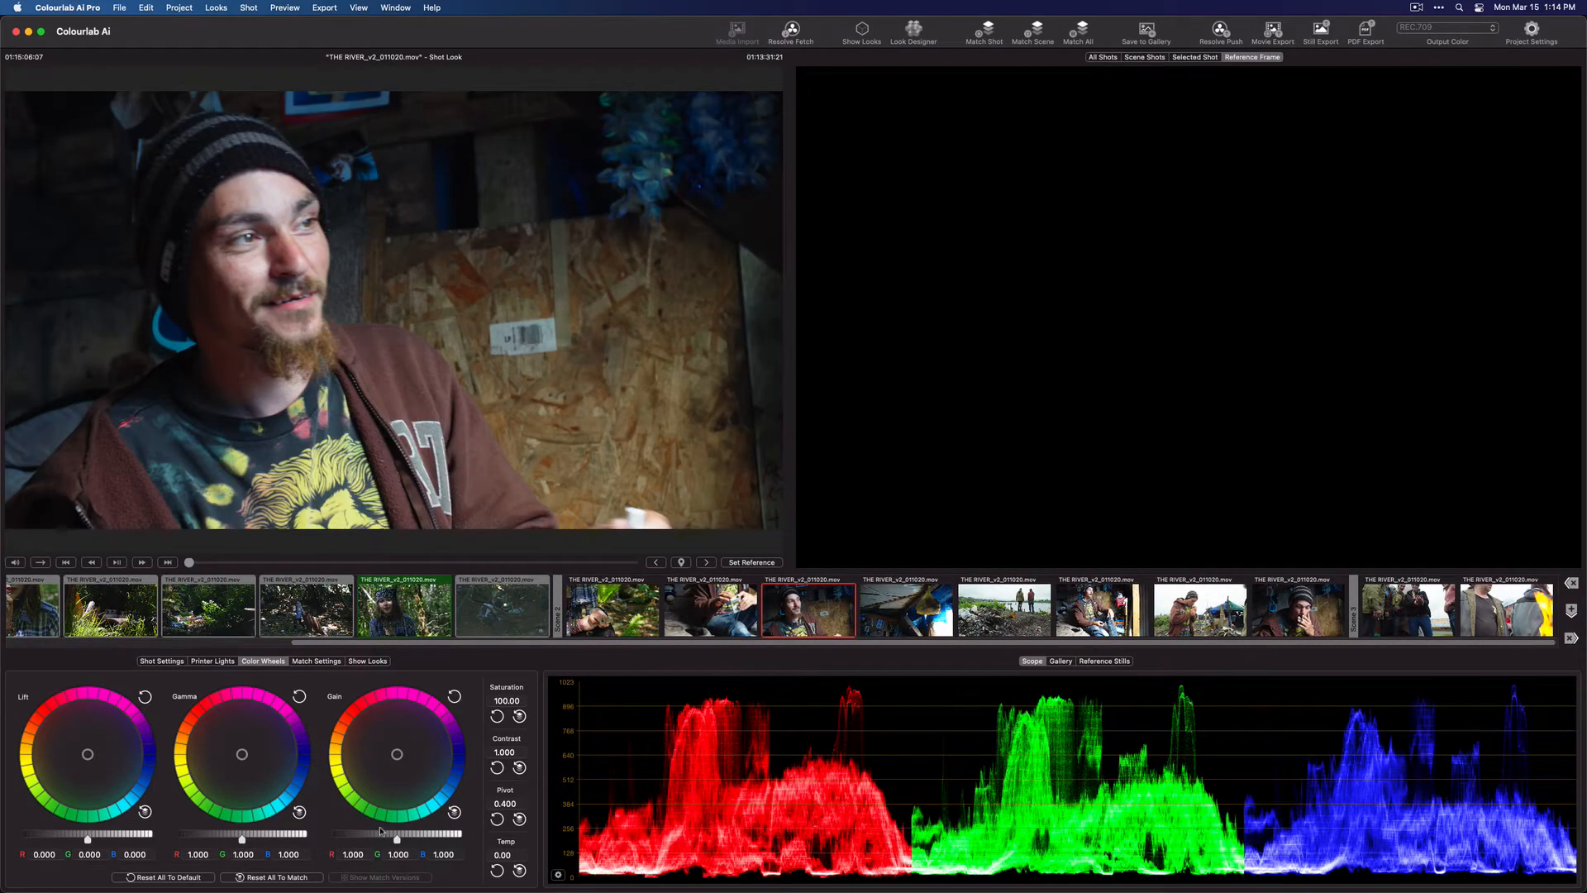
pyautogui.press('r')
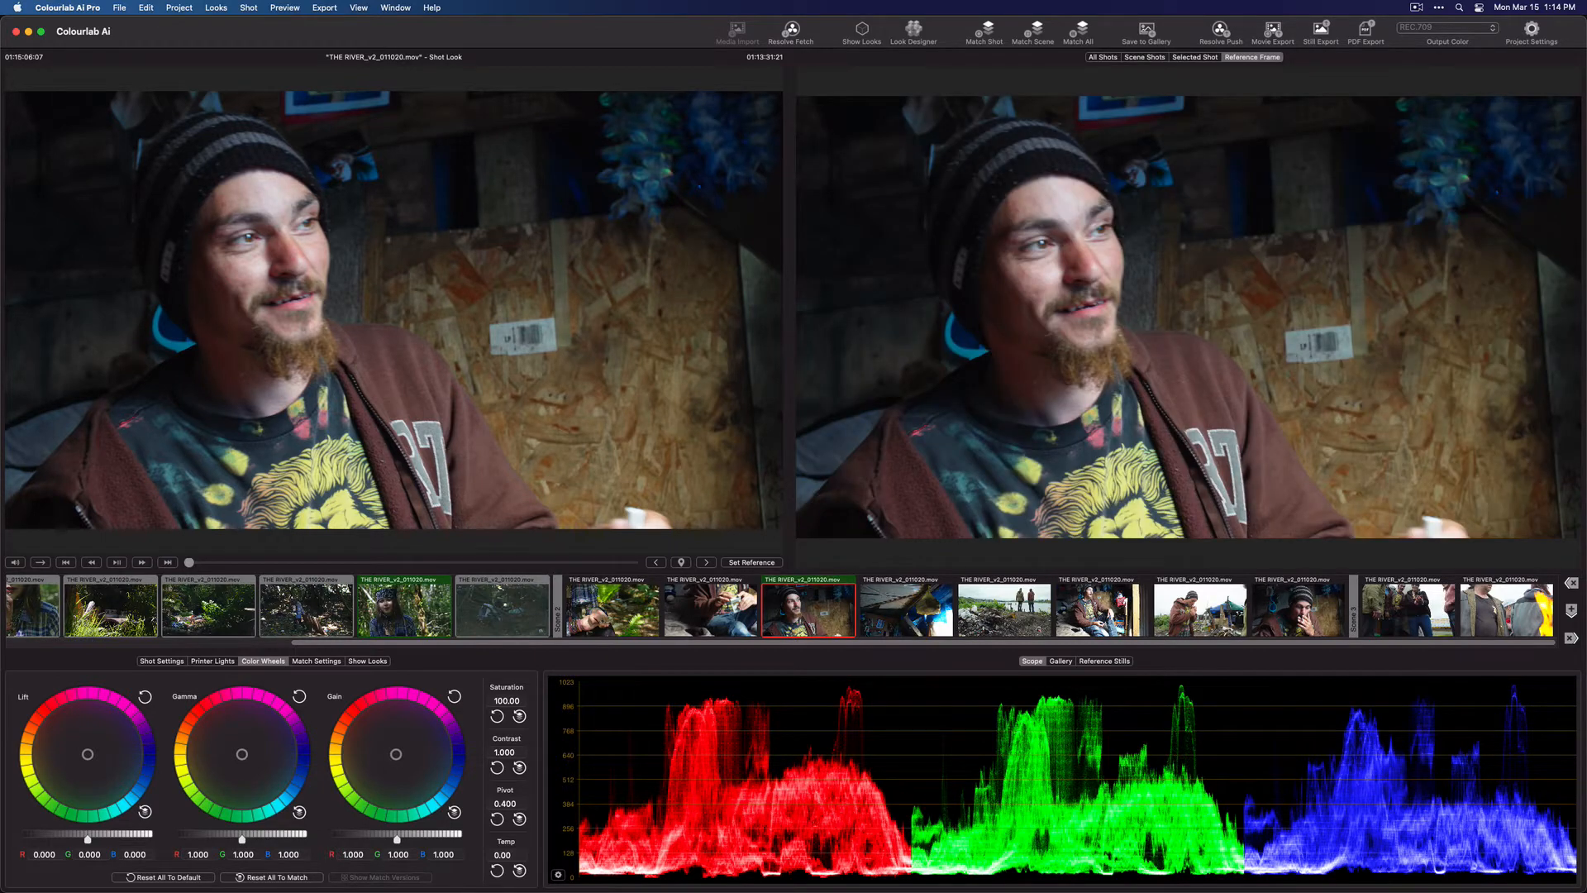
# Warm the beanie shot's gain to R 1.007, G 1.005, B 0.993, and match the second scene to the refreshed reference
pyautogui.moveTo(396, 754); pyautogui.dragTo(391, 754)
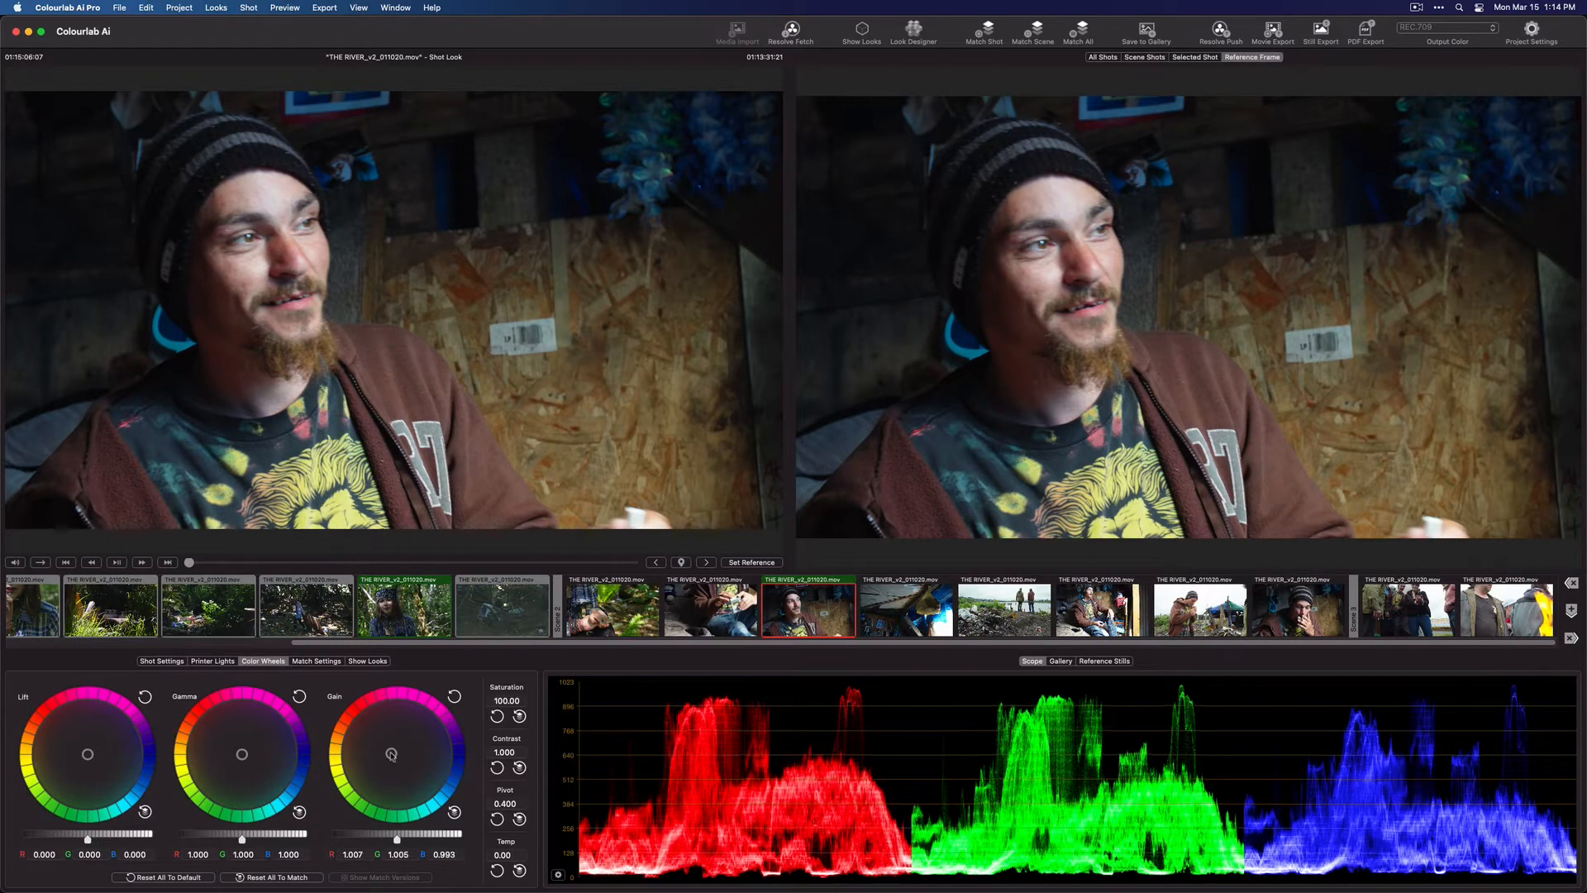
pyautogui.press('Down')
pyautogui.press('Down')
pyautogui.press('Up')
pyautogui.press('Up')
pyautogui.click(738, 563)
# Review the matched shots of the second scene against its reference frame
pyautogui.press('Down')
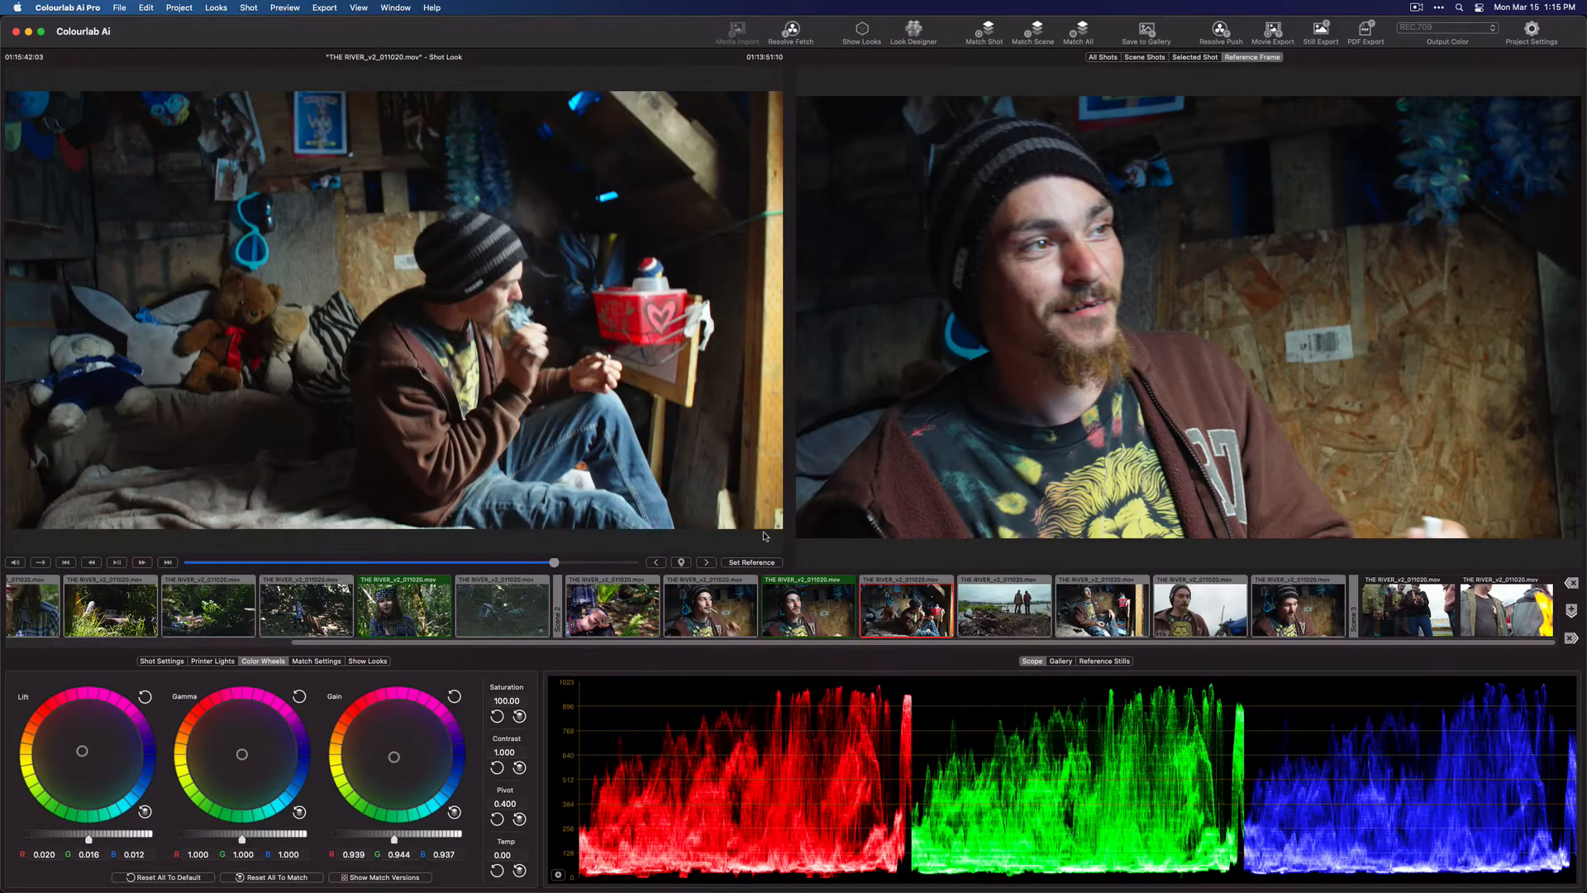
pyautogui.press('Down')
pyautogui.press('Down')
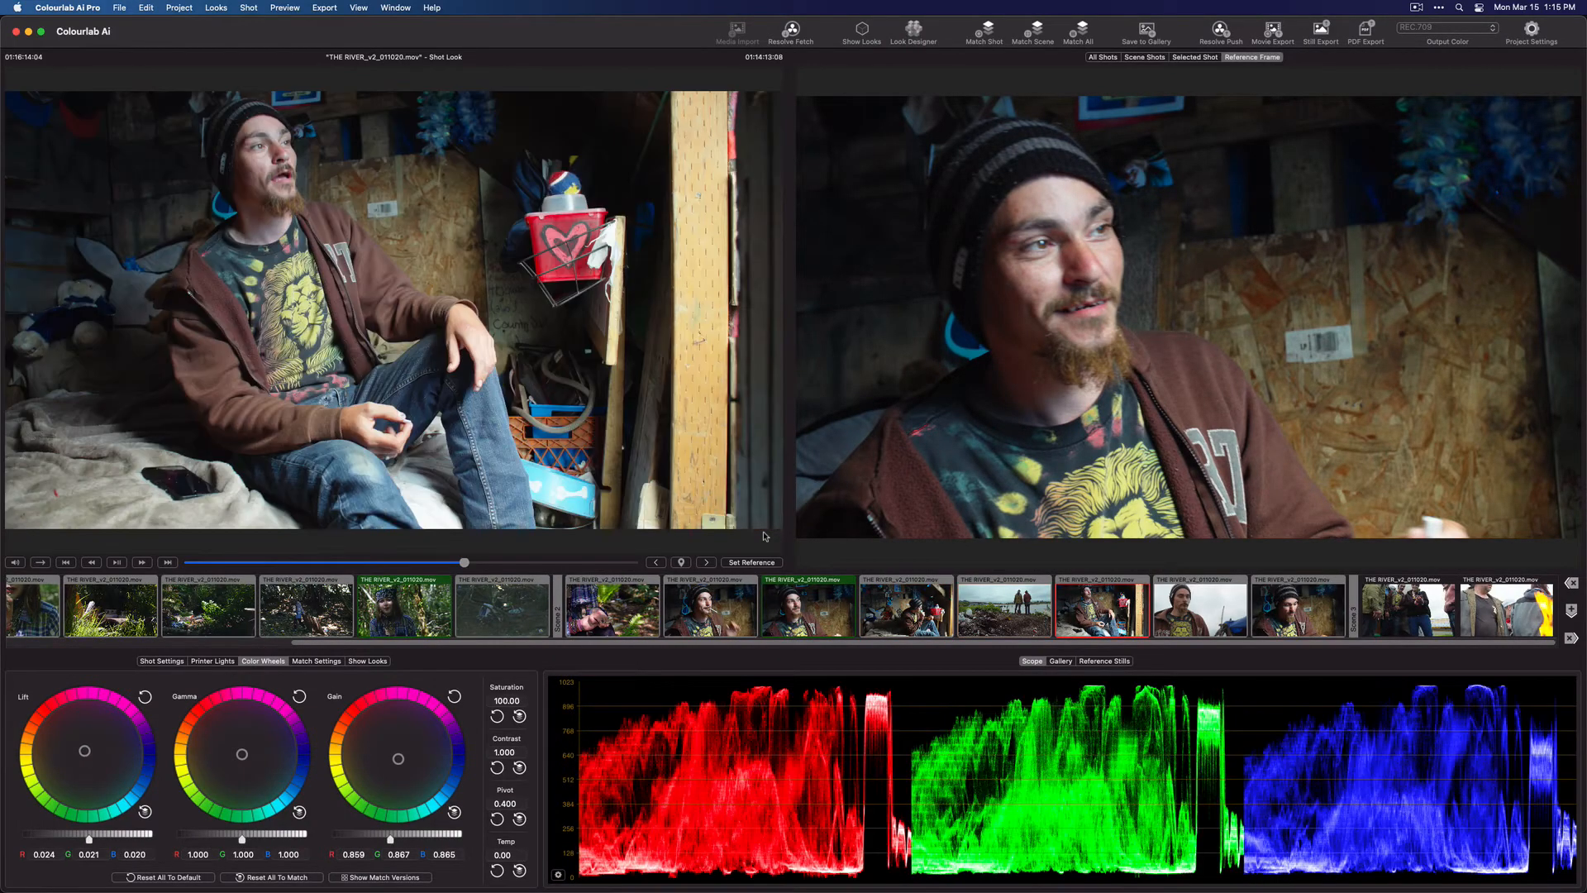
pyautogui.press('Up')
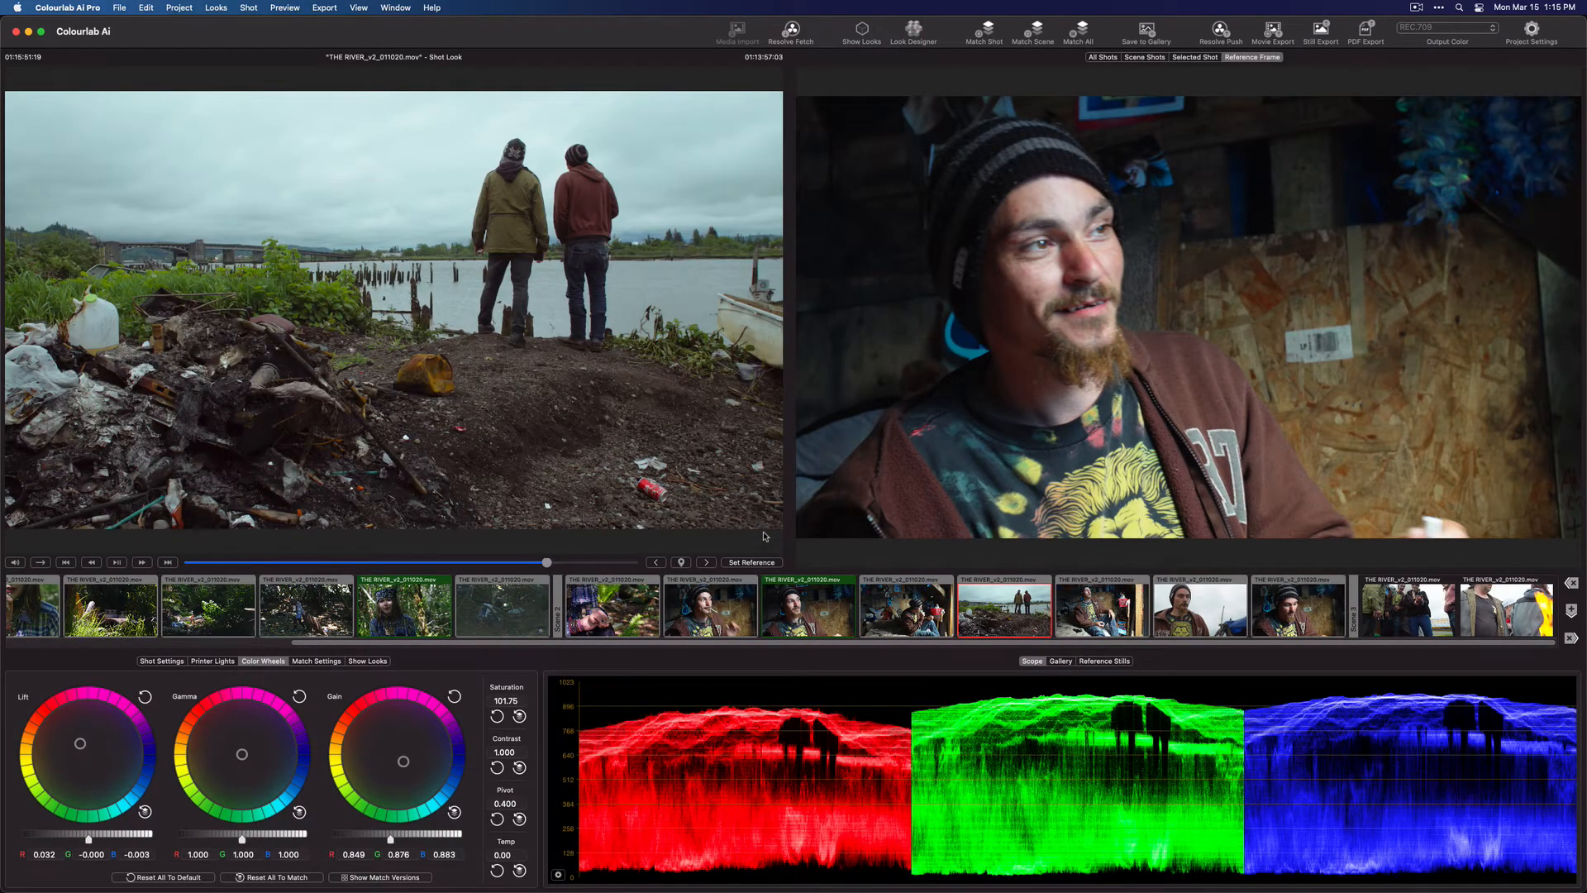
pyautogui.press('Down')
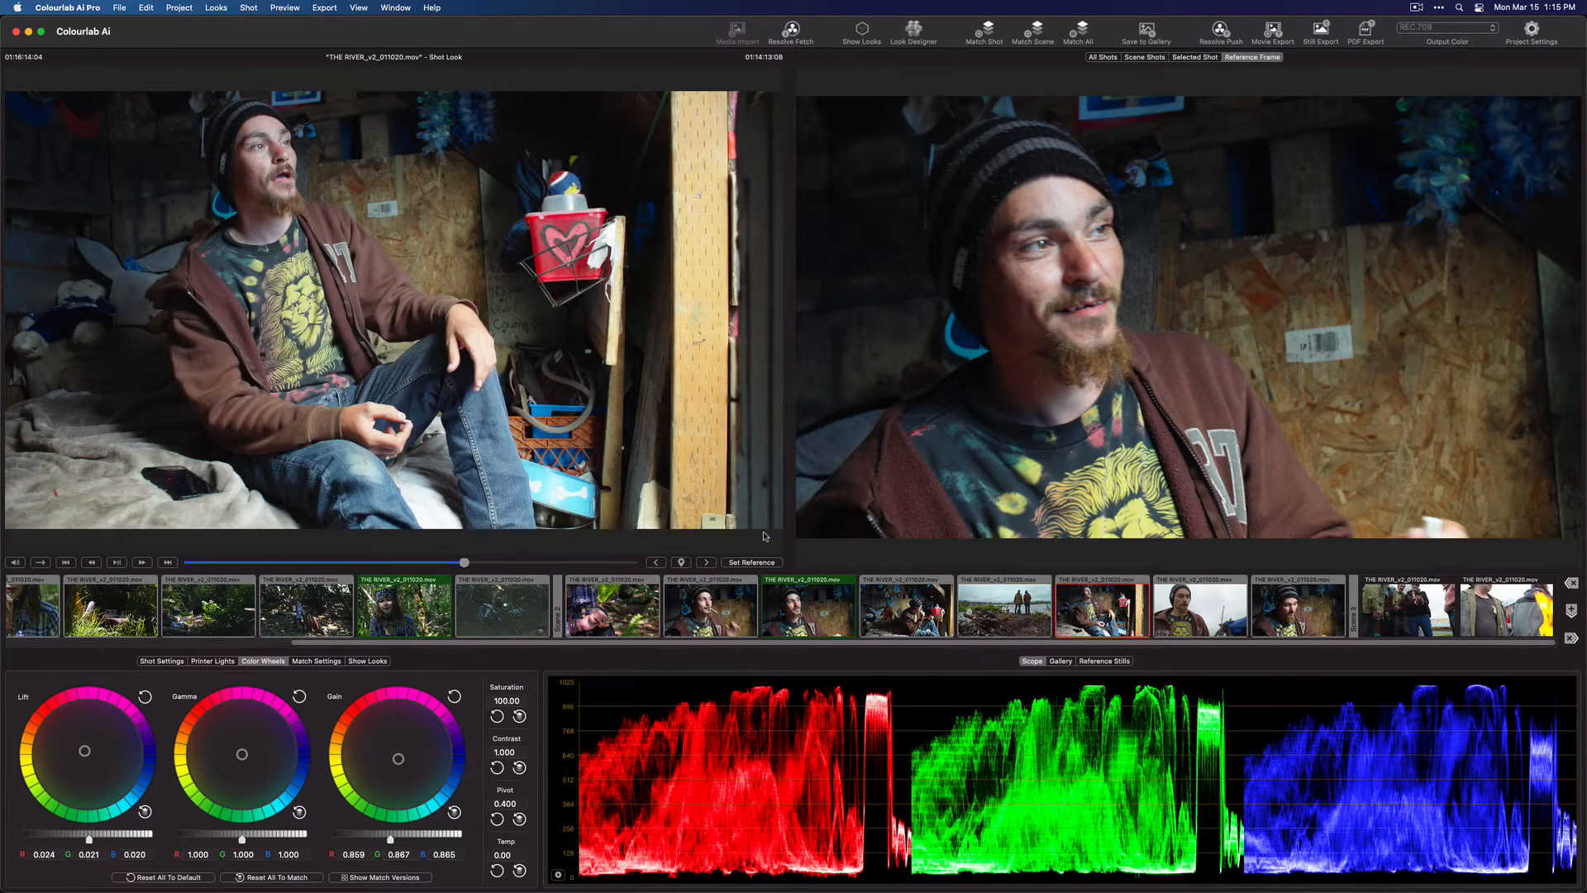
pyautogui.press('Down')
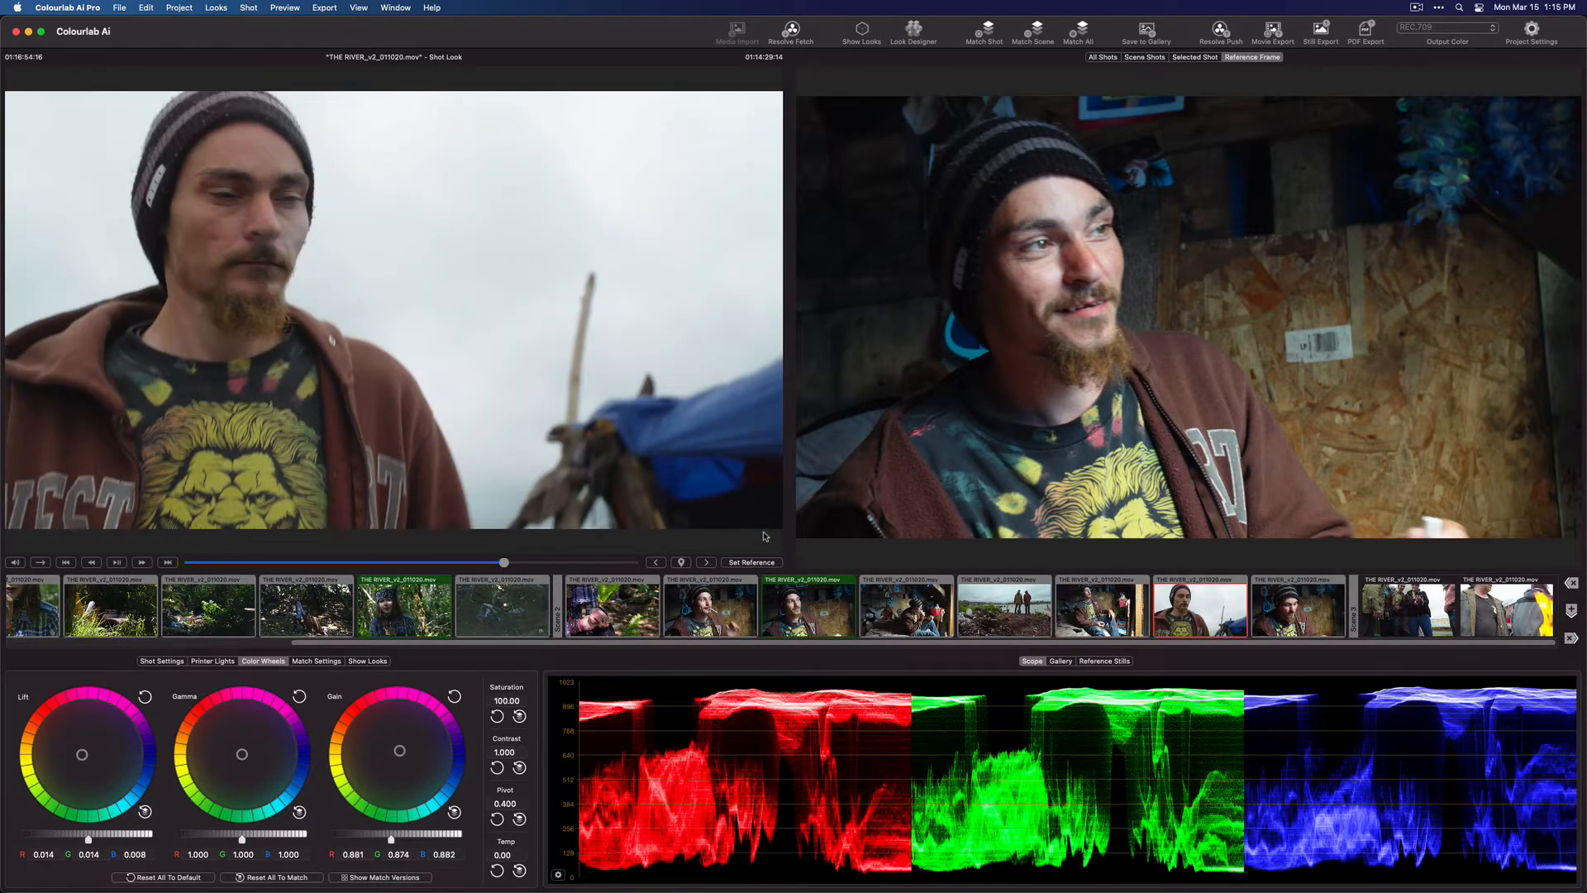
pyautogui.press('Down')
pyautogui.press('Down')
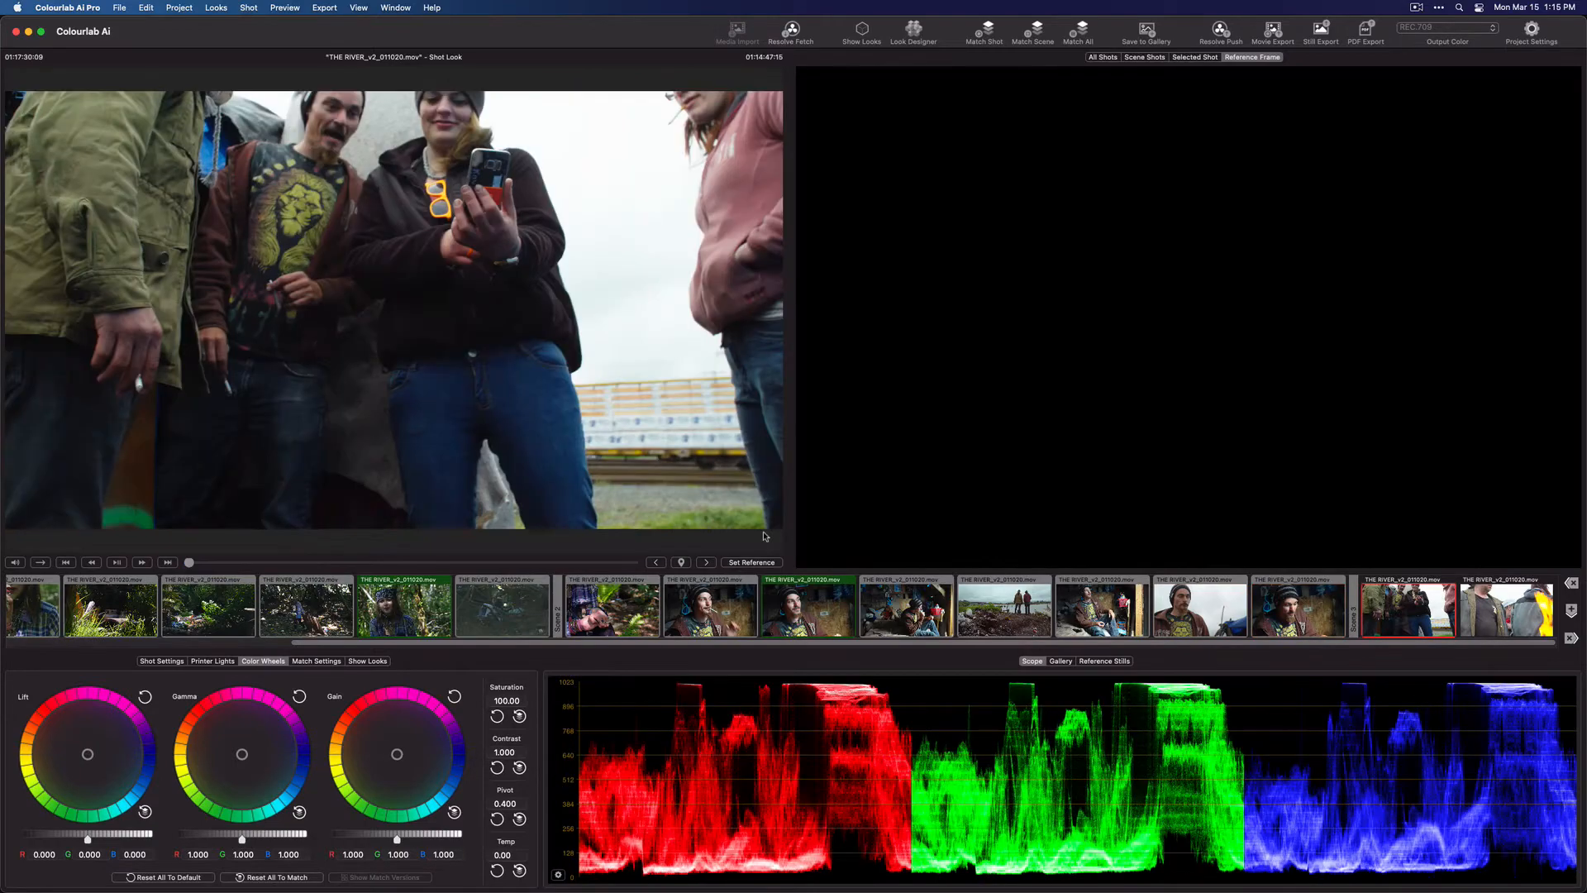
# Set the third scene's first shot, the group looking at a phone, as that scene's reference and go to the following shot
pyautogui.press('r')
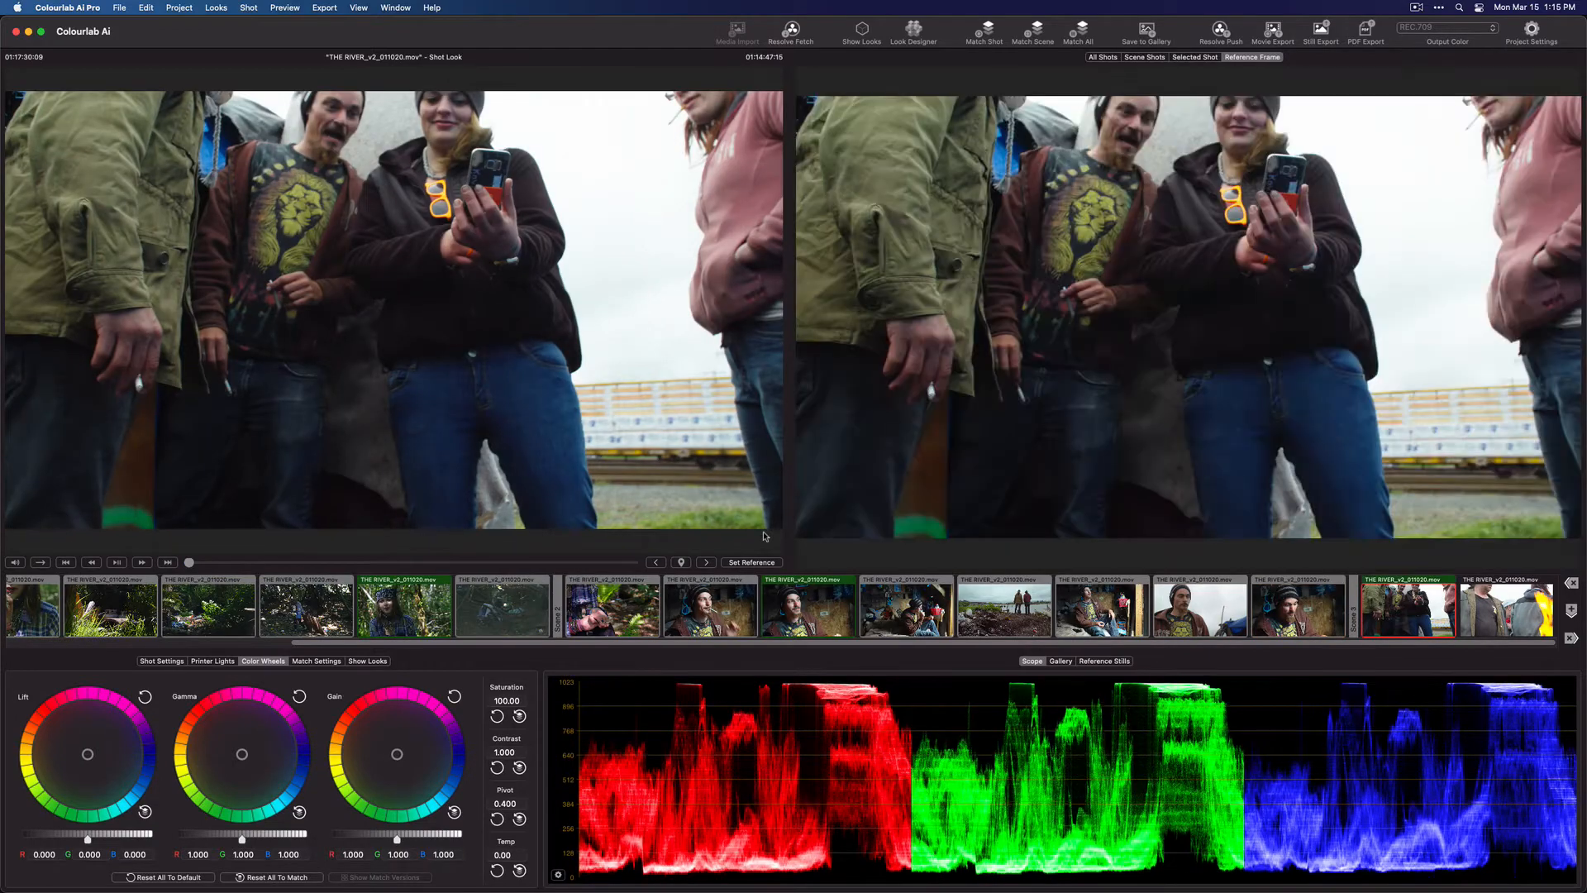
pyautogui.press('Down')
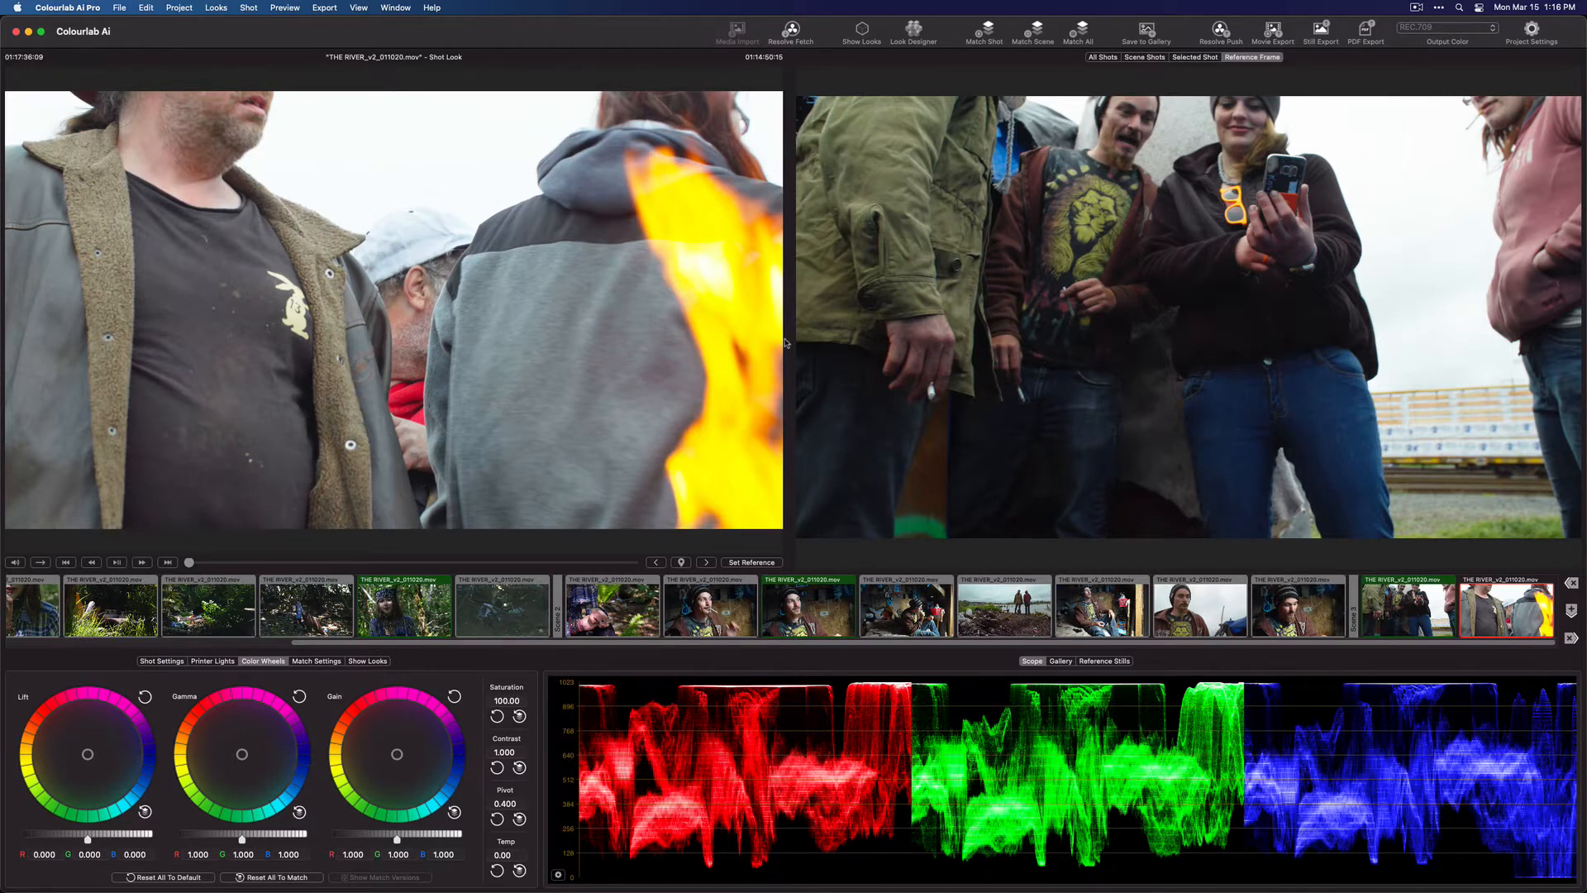
# Set the project's output color transform to AWG LOG-C
pyautogui.click(1433, 31)
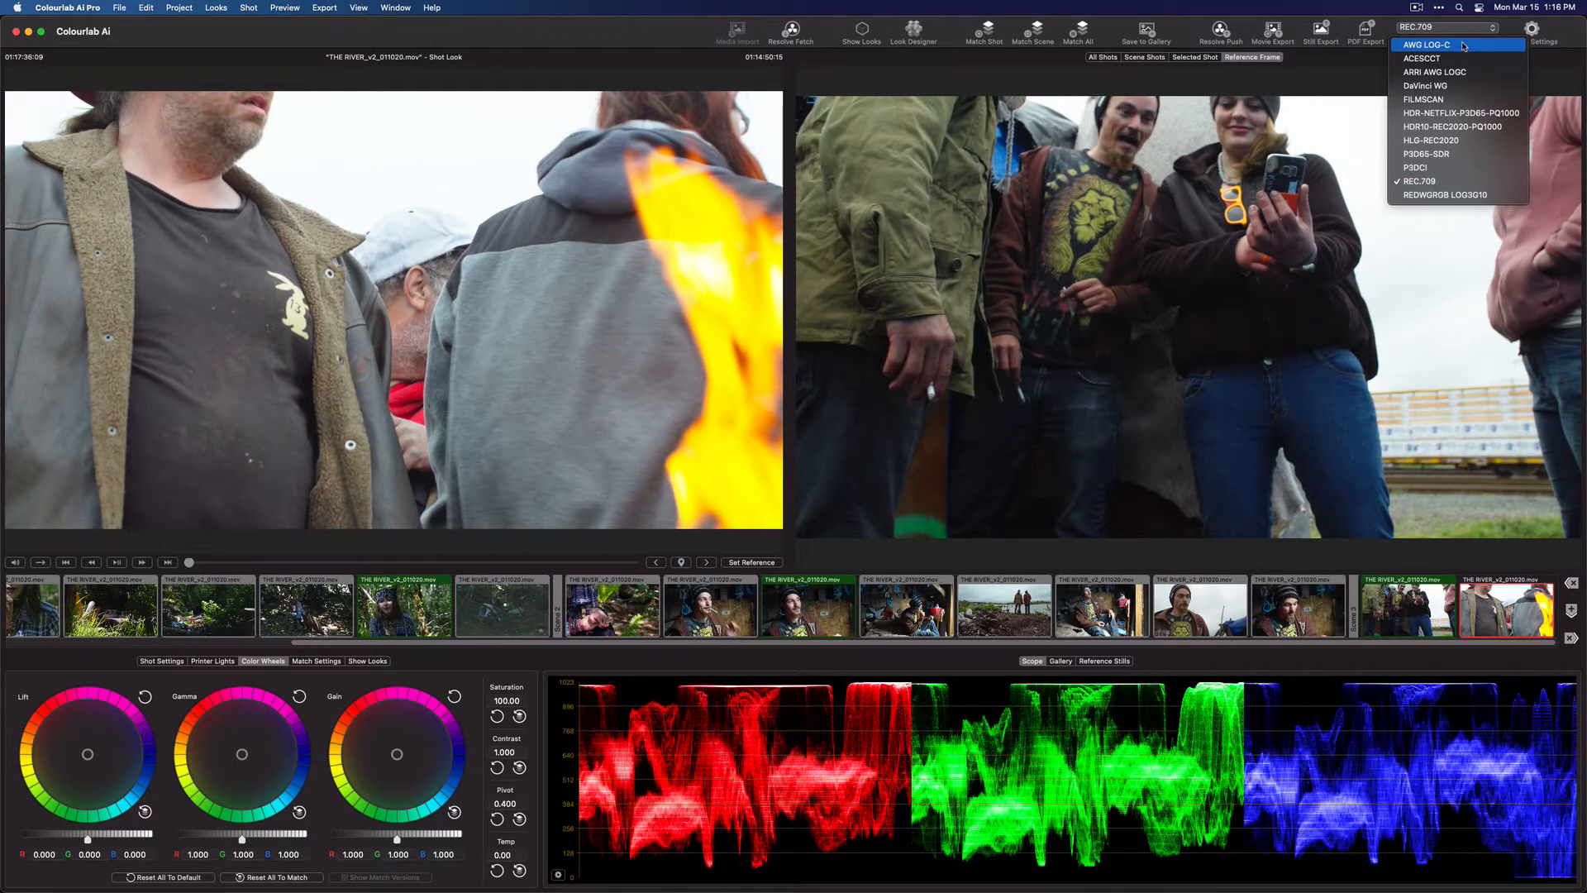
pyautogui.click(1463, 46)
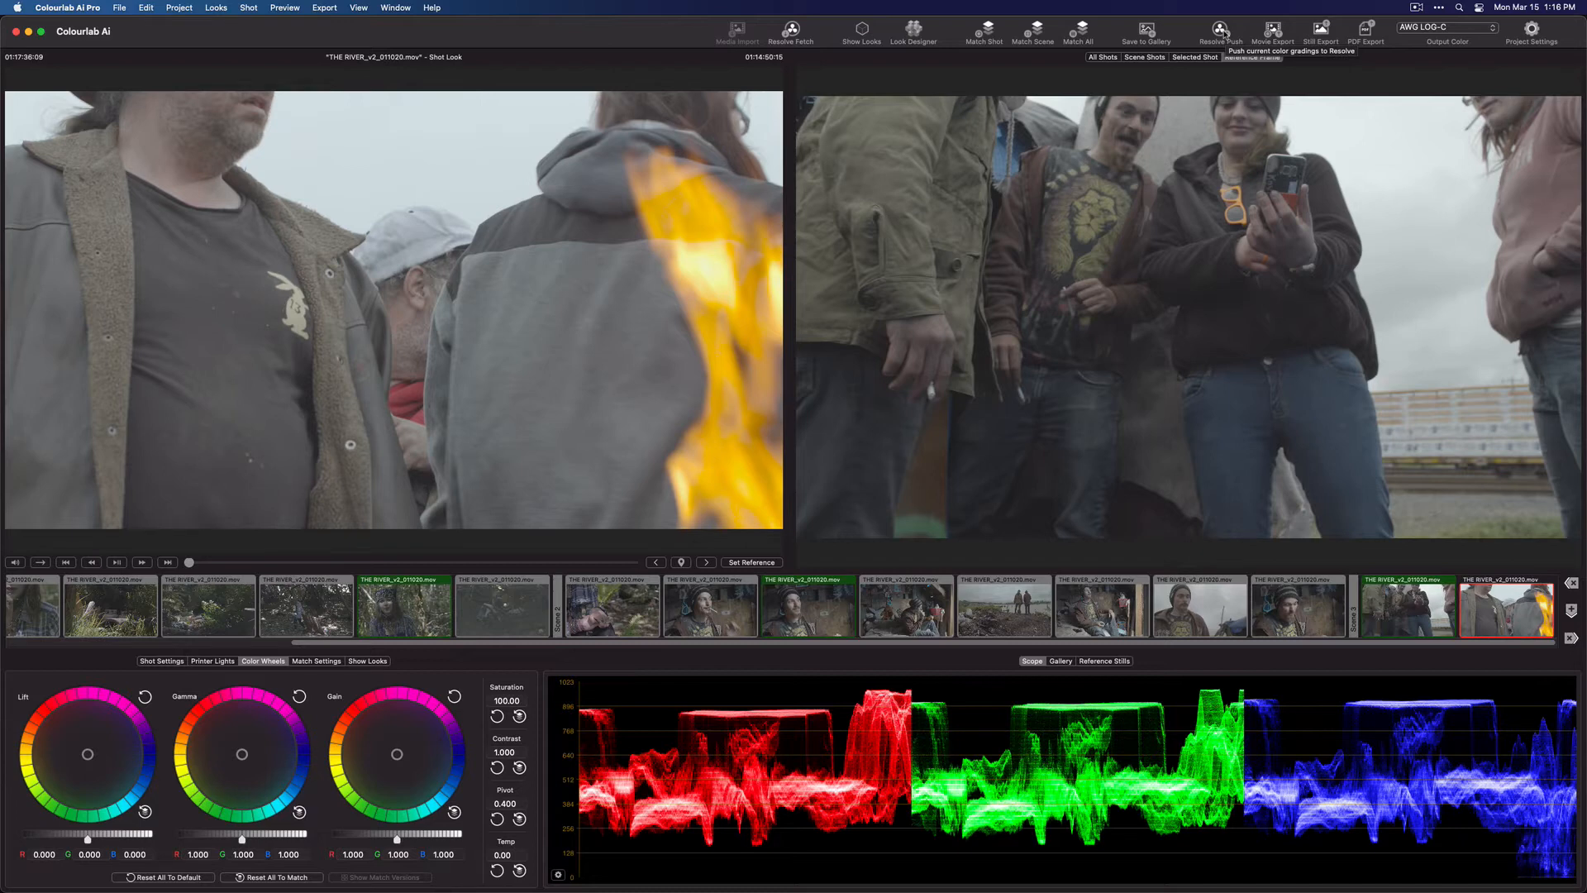
# Push the color grades to Resolve, saving the project as "CL Demo Matched AWG" in Documents
pyautogui.click(1221, 32)
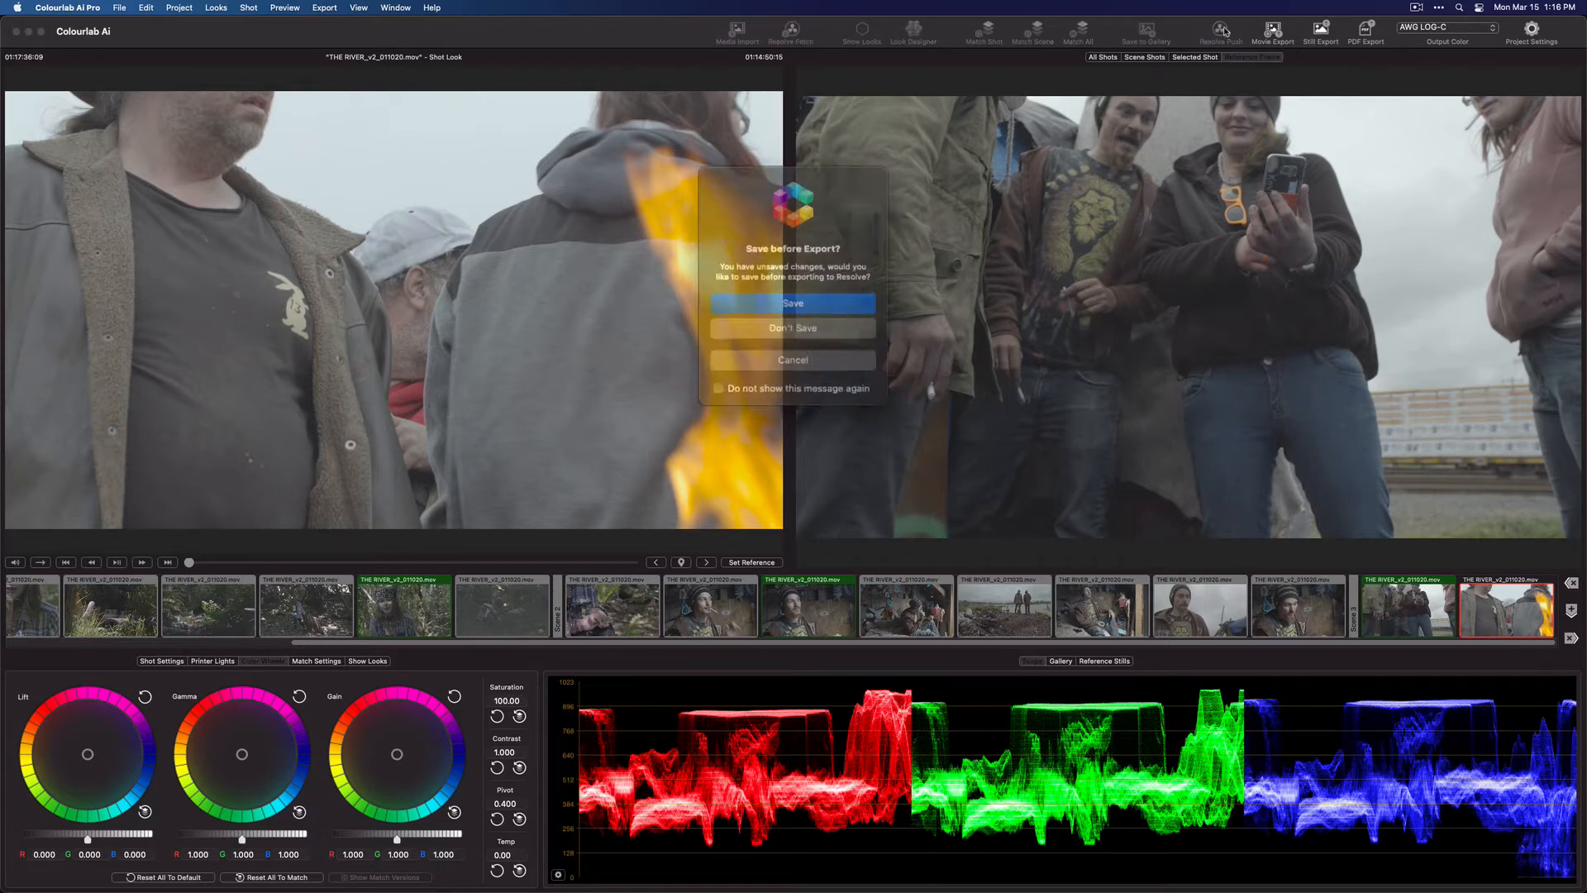
pyautogui.click(836, 310)
pyautogui.write('CL')
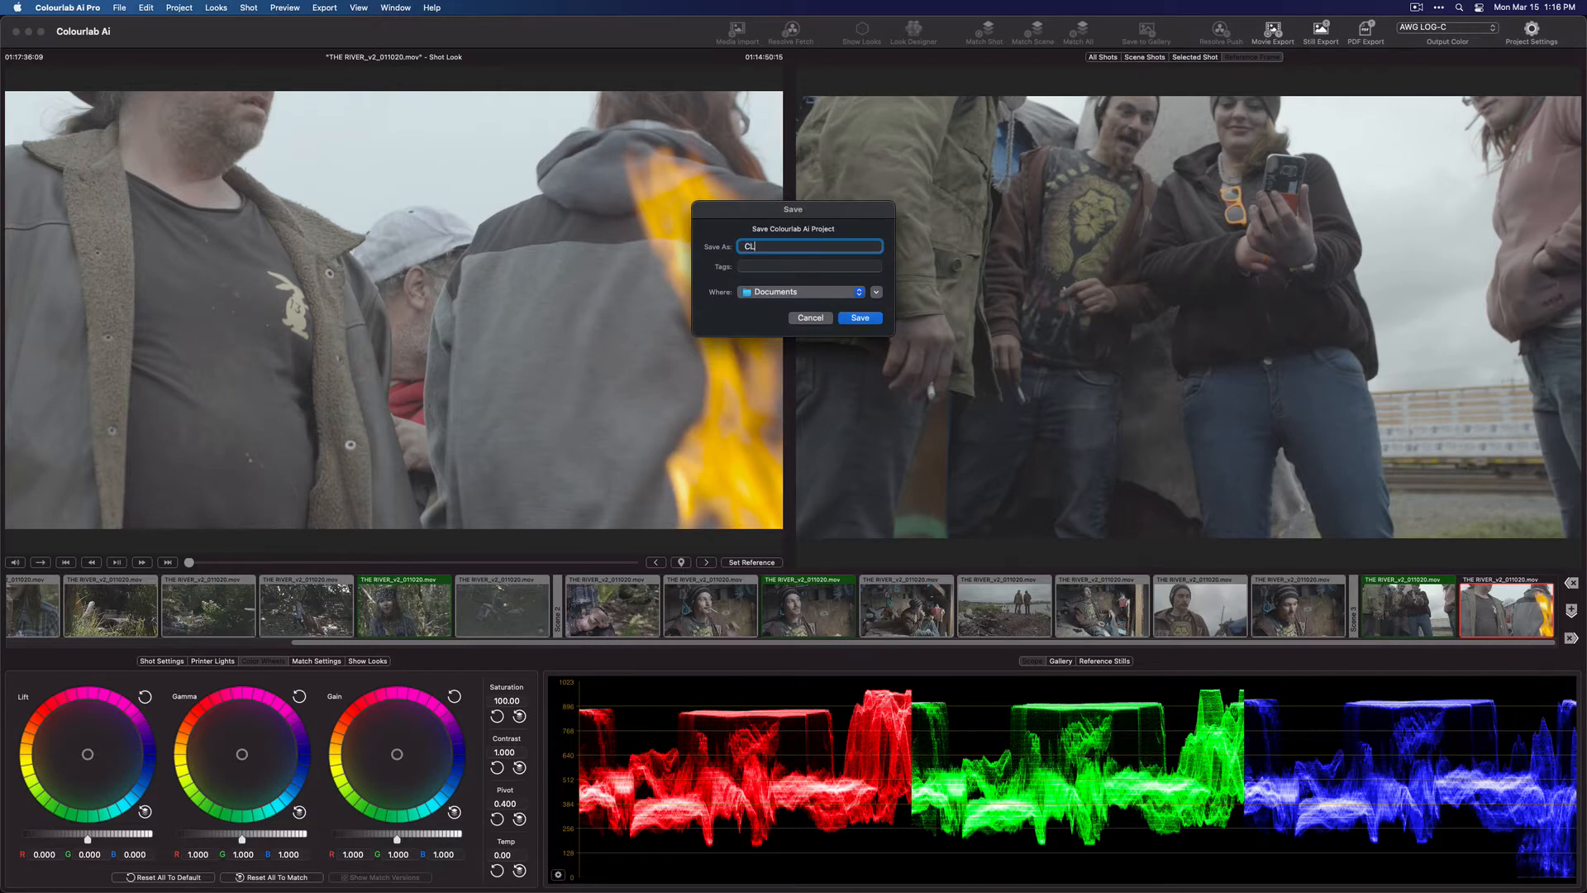
pyautogui.write(' Demo Matched AWG')
pyautogui.press('Return')
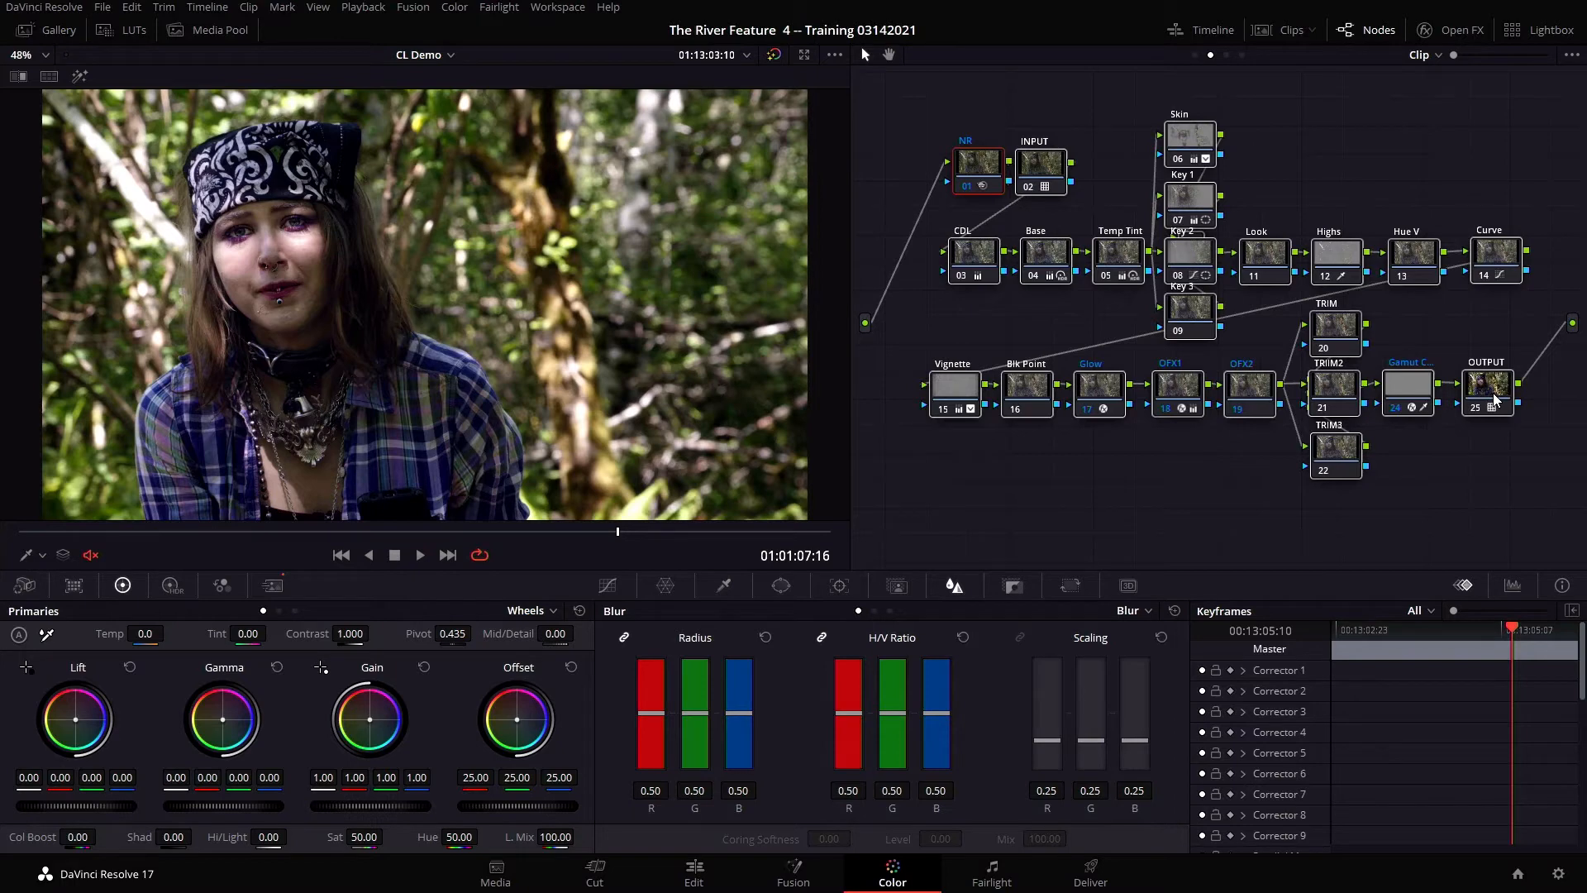
# Clear the output transform from the clip-level OUTPUT node in DaVinci Resolve
pyautogui.rightClick(1497, 400)
pyautogui.click(1504, 401)
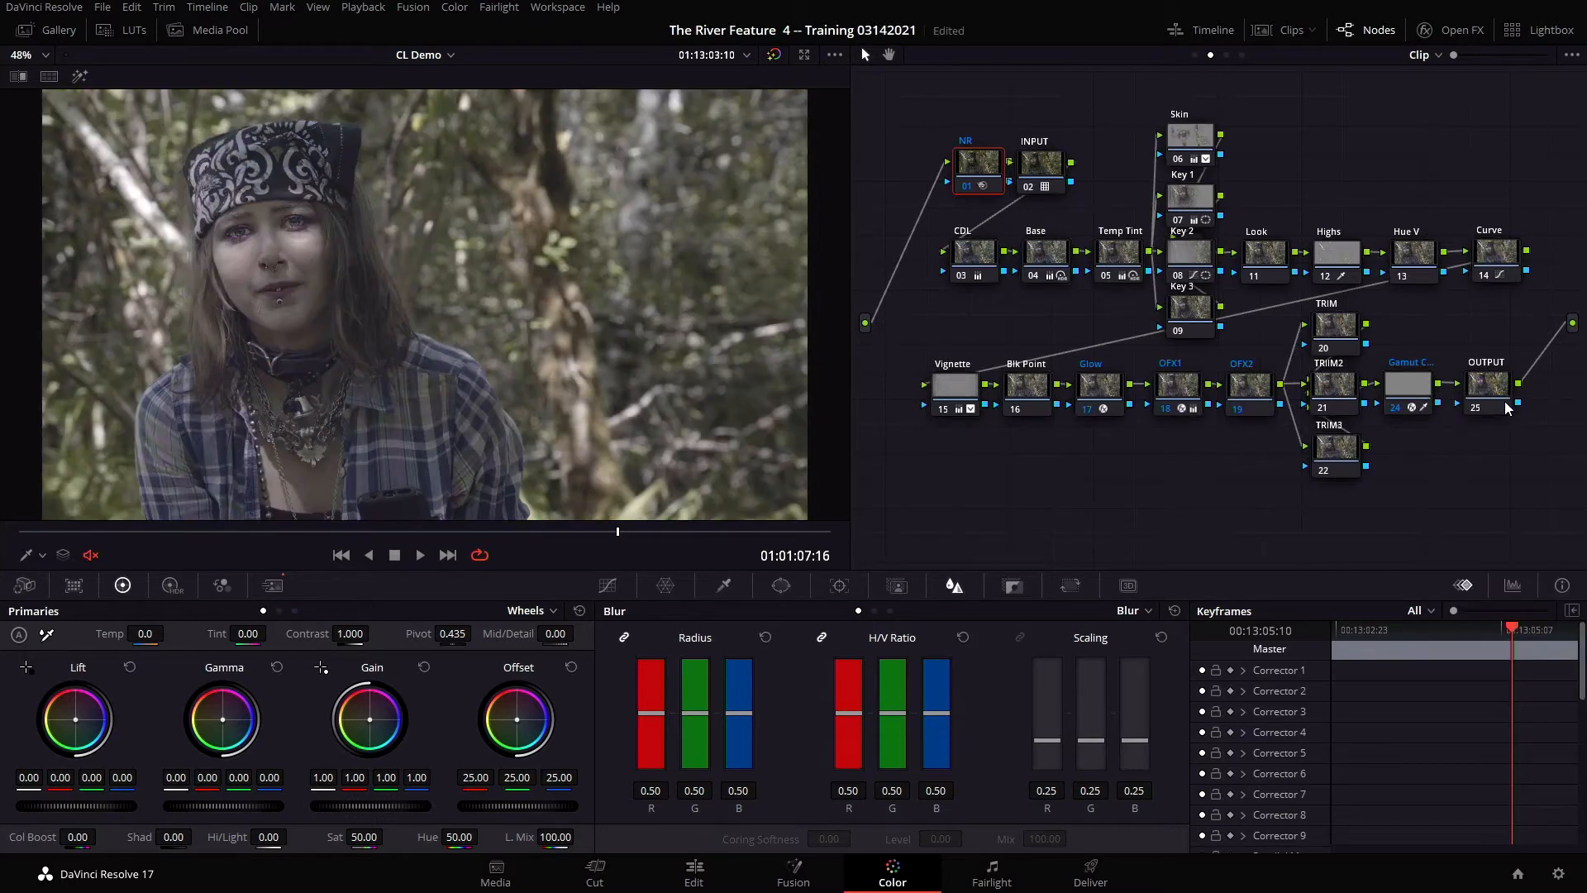
# Open the Look Designer settings of the timeline-level OUTPUT node and examine its output profile, negative and print options
pyautogui.click(1243, 56)
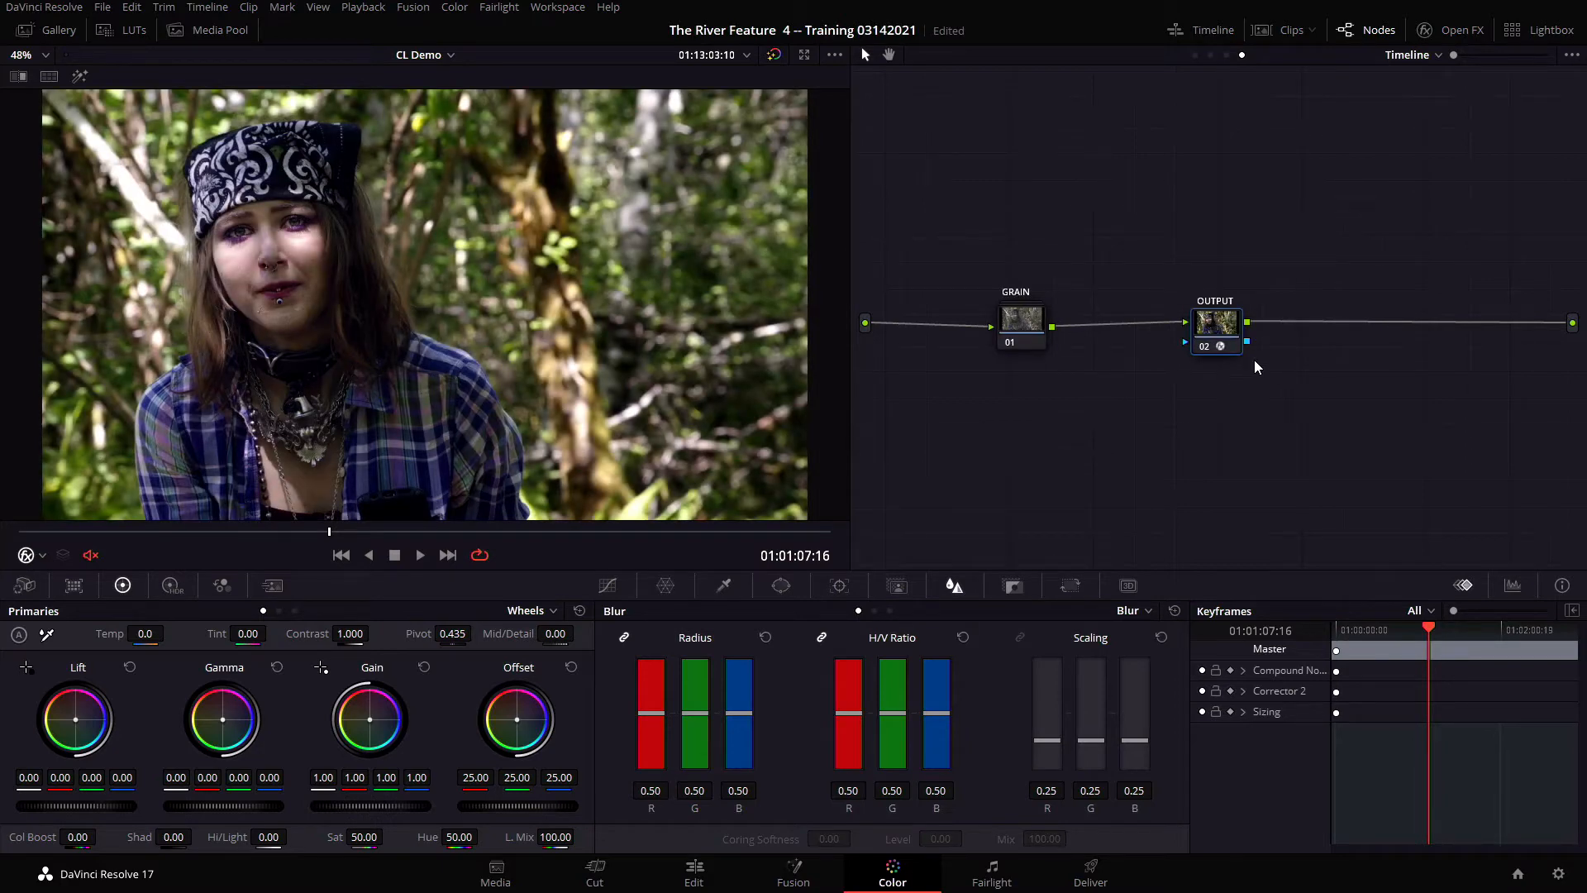
pyautogui.click(1455, 31)
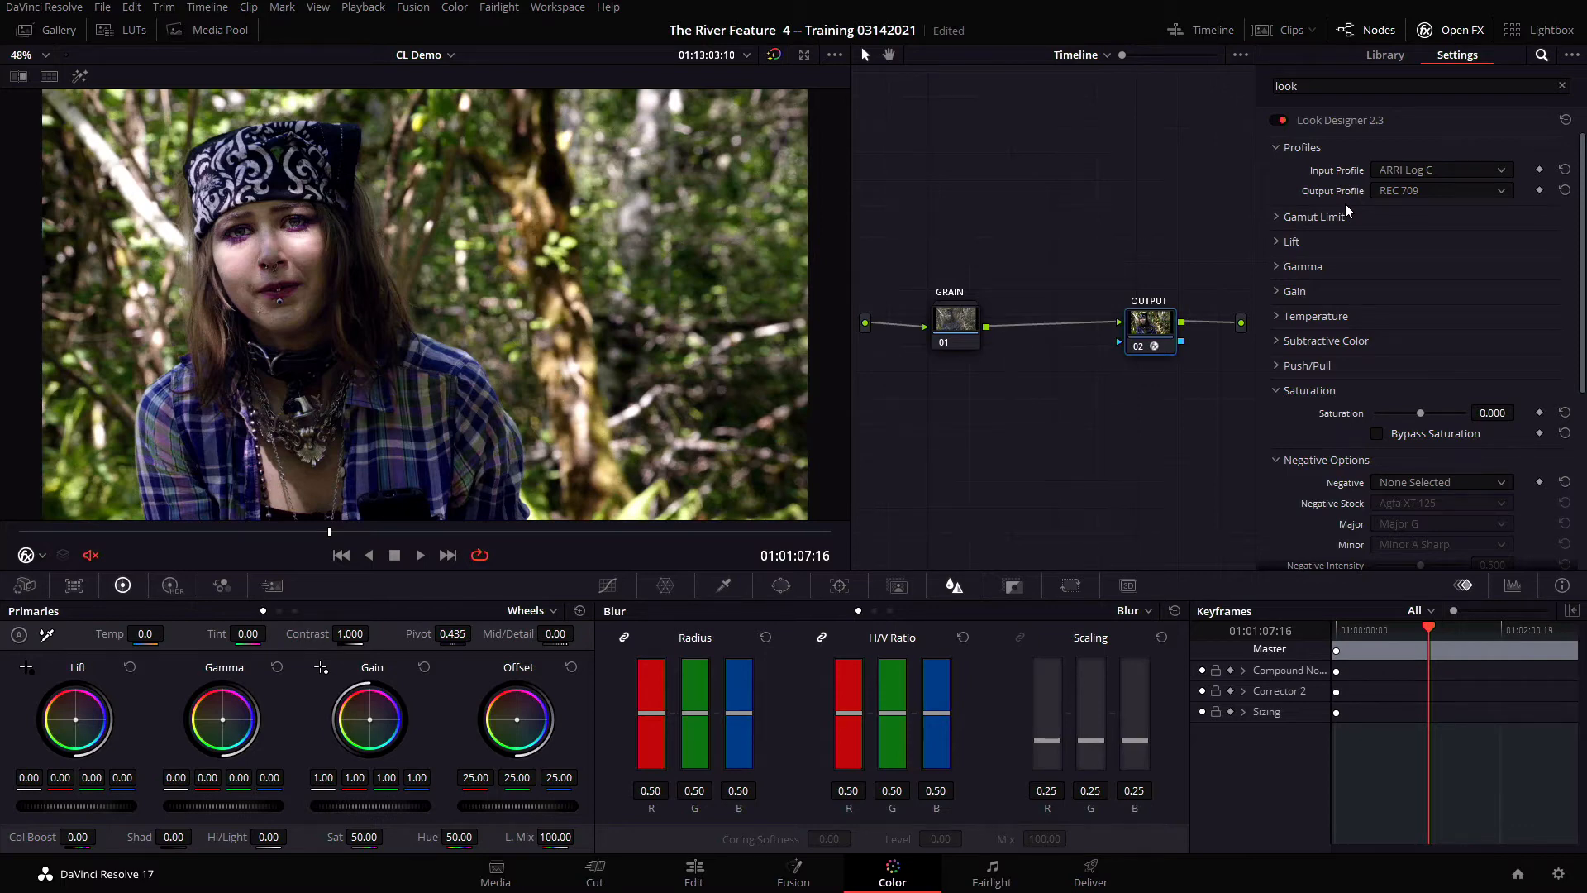
pyautogui.click(1387, 191)
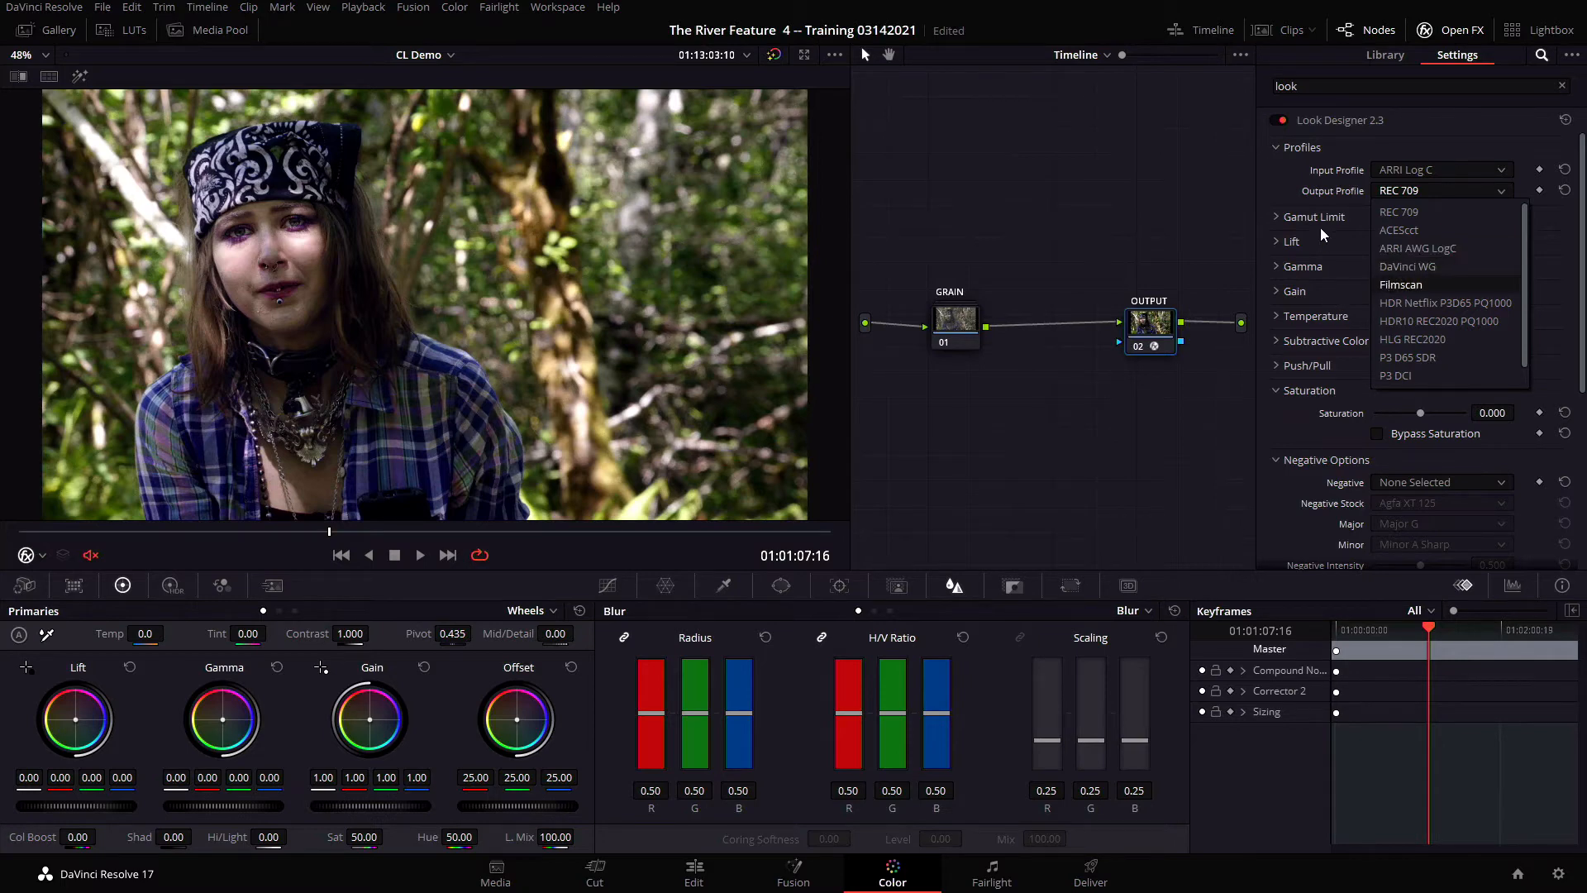
pyautogui.click(1296, 197)
pyautogui.scroll(-3, 1290, 290)
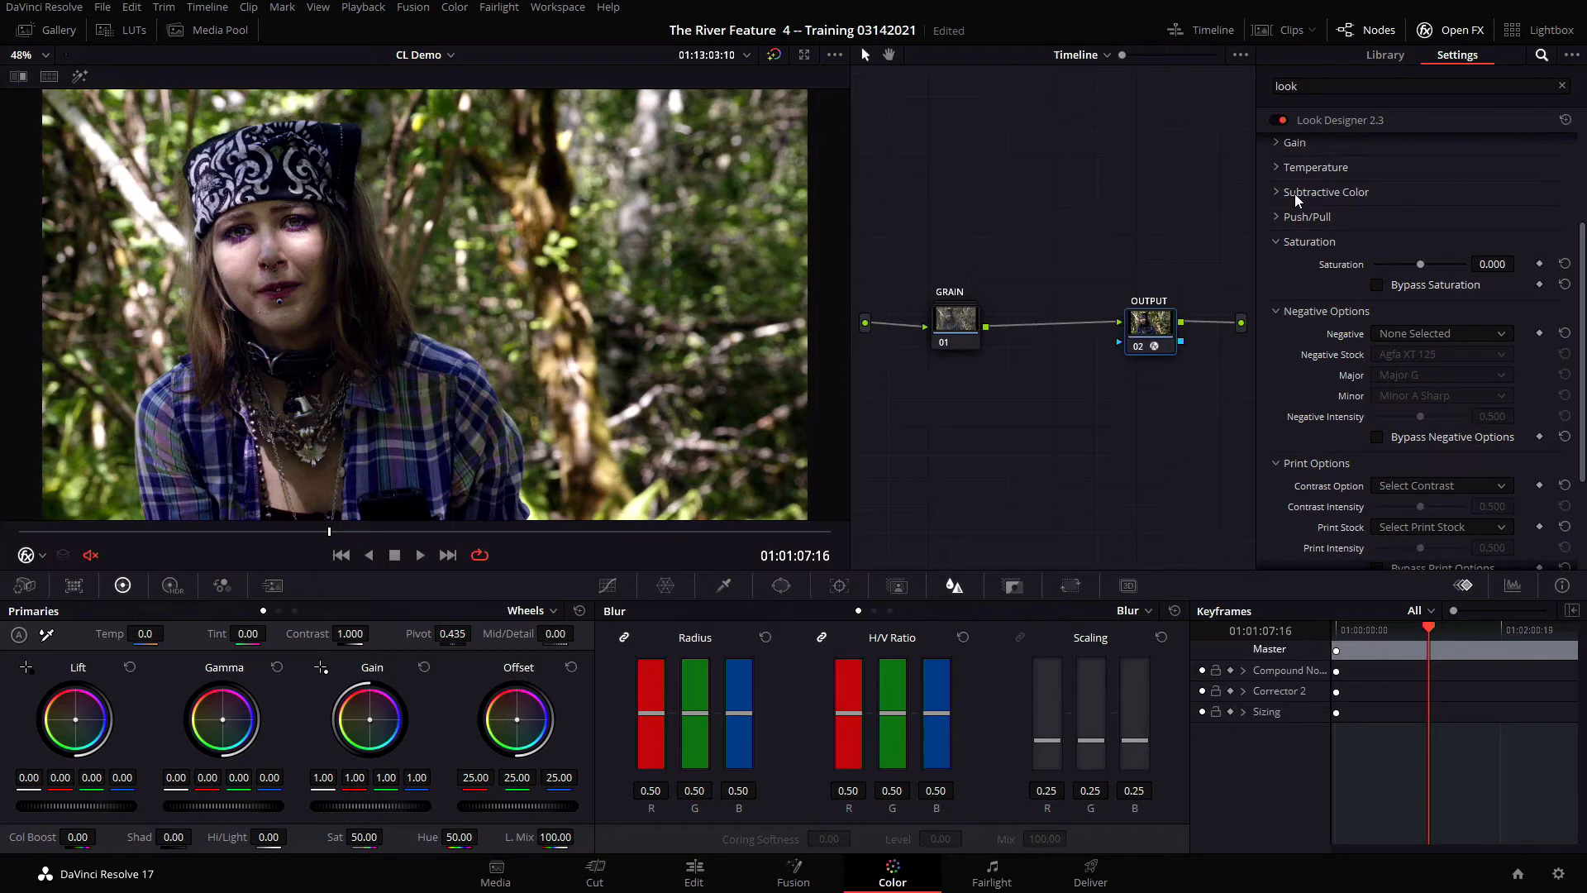
# Raise the overall CMY subtractive color to 1.064 in Look Designer and check it on neighbouring clips with a short playback
pyautogui.scroll(-1, 1298, 256)
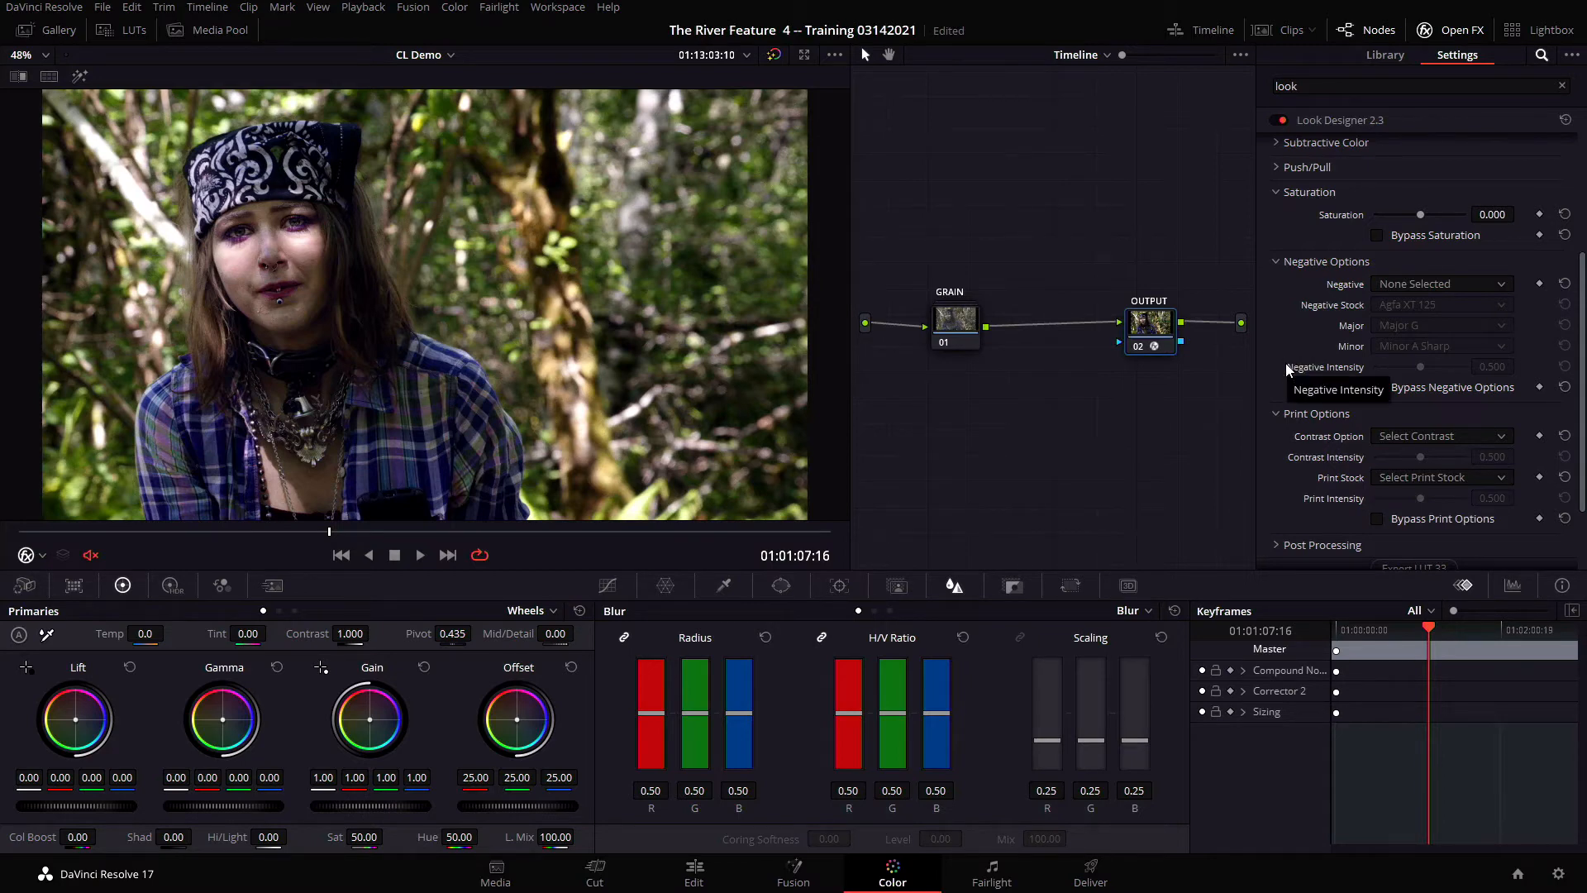
pyautogui.scroll(-1, 1283, 400)
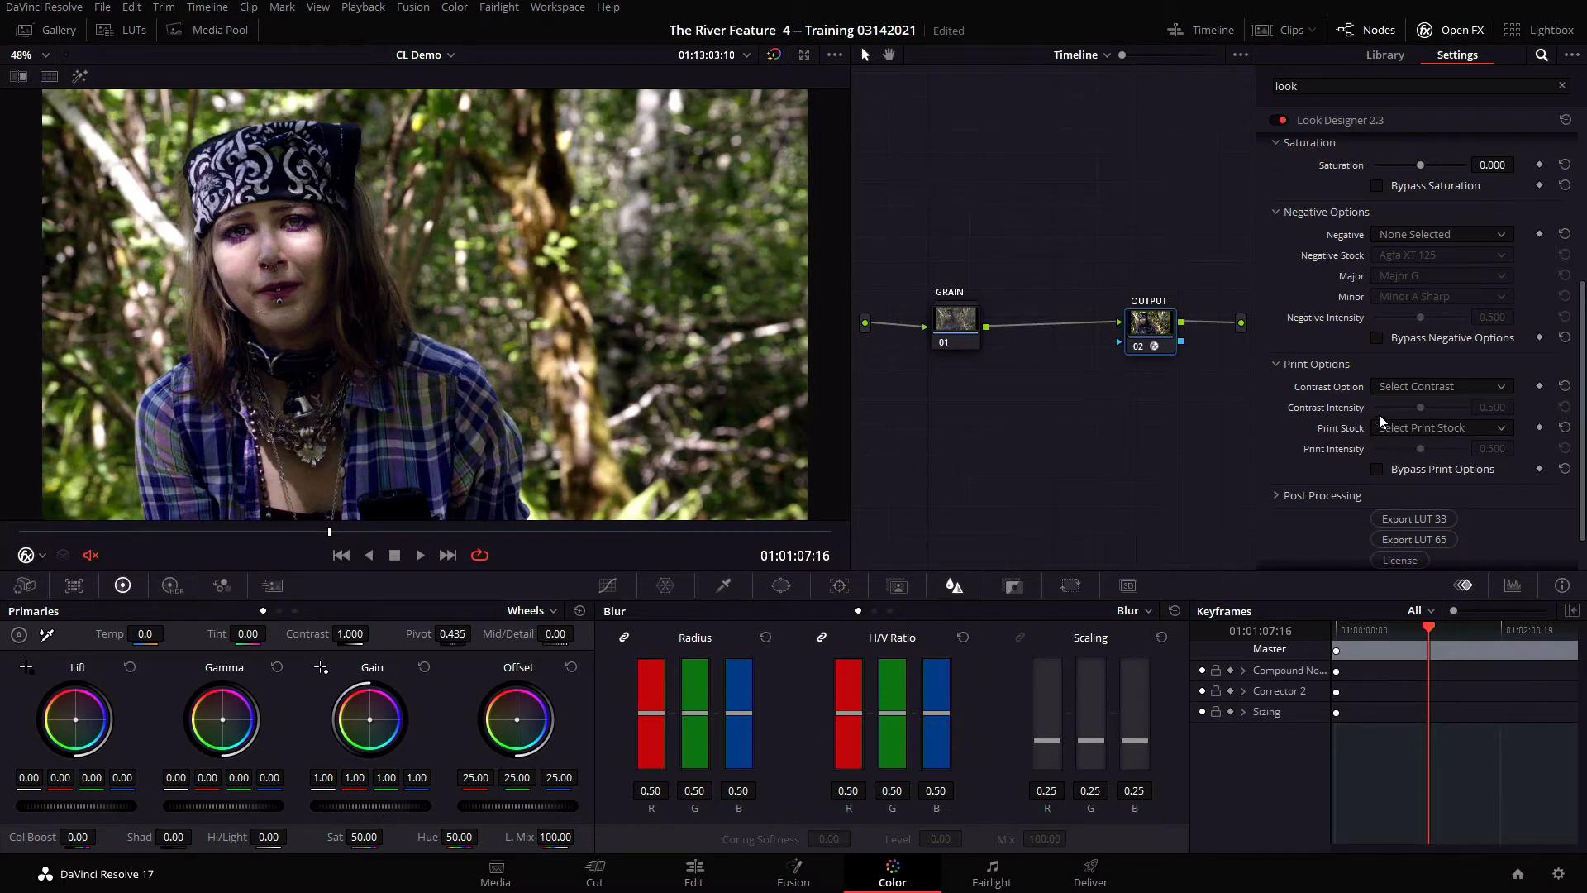
pyautogui.scroll(3, 1315, 312)
pyautogui.click(1276, 243)
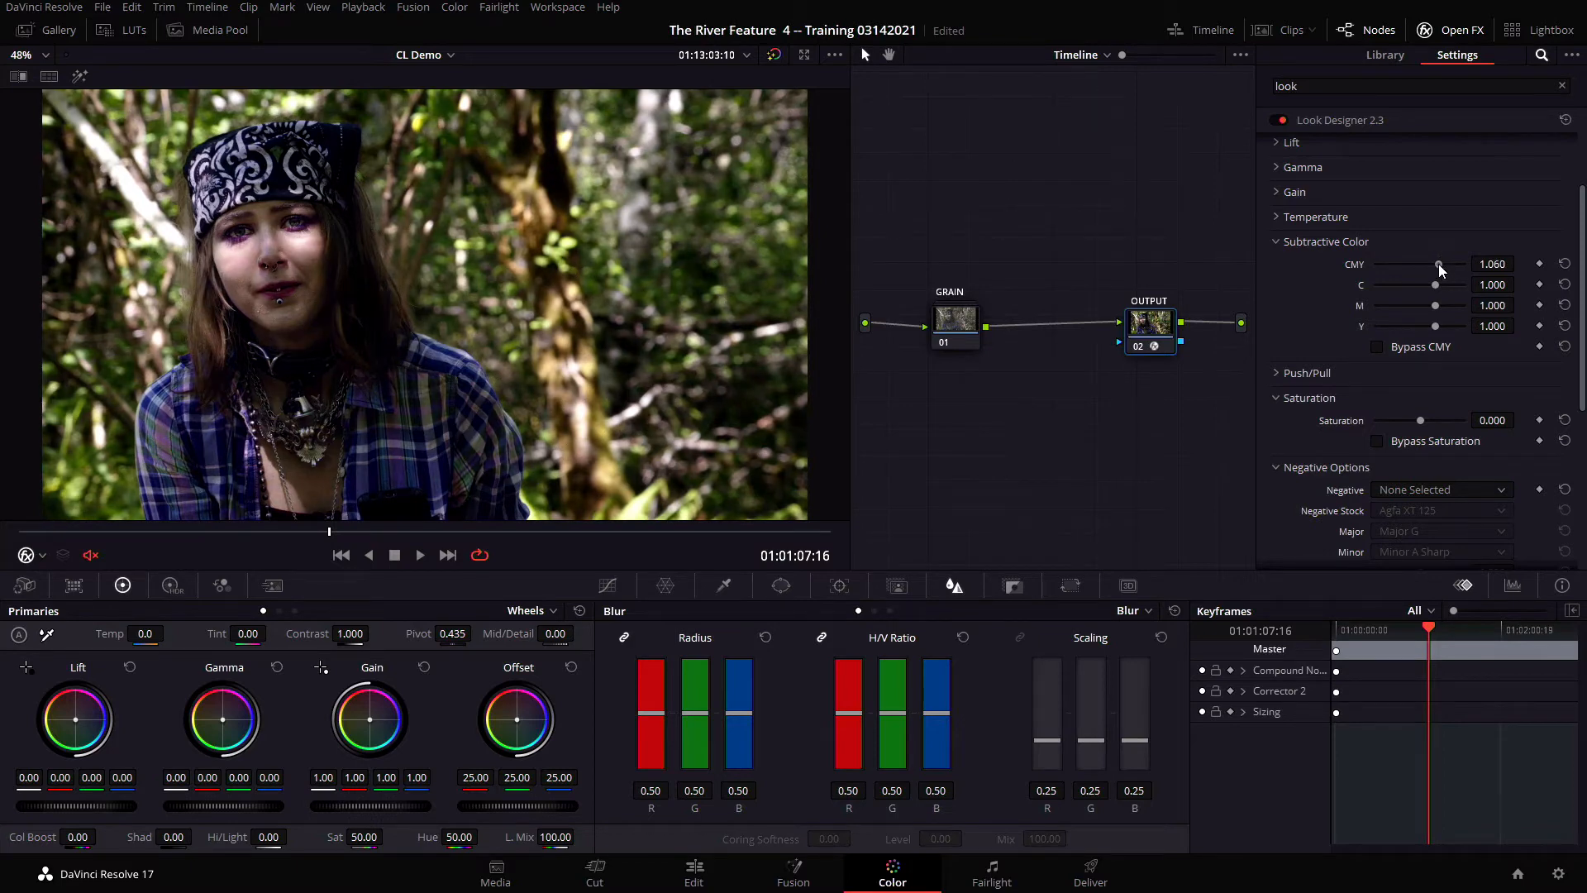
pyautogui.moveTo(1439, 265); pyautogui.dragTo(1440, 266)
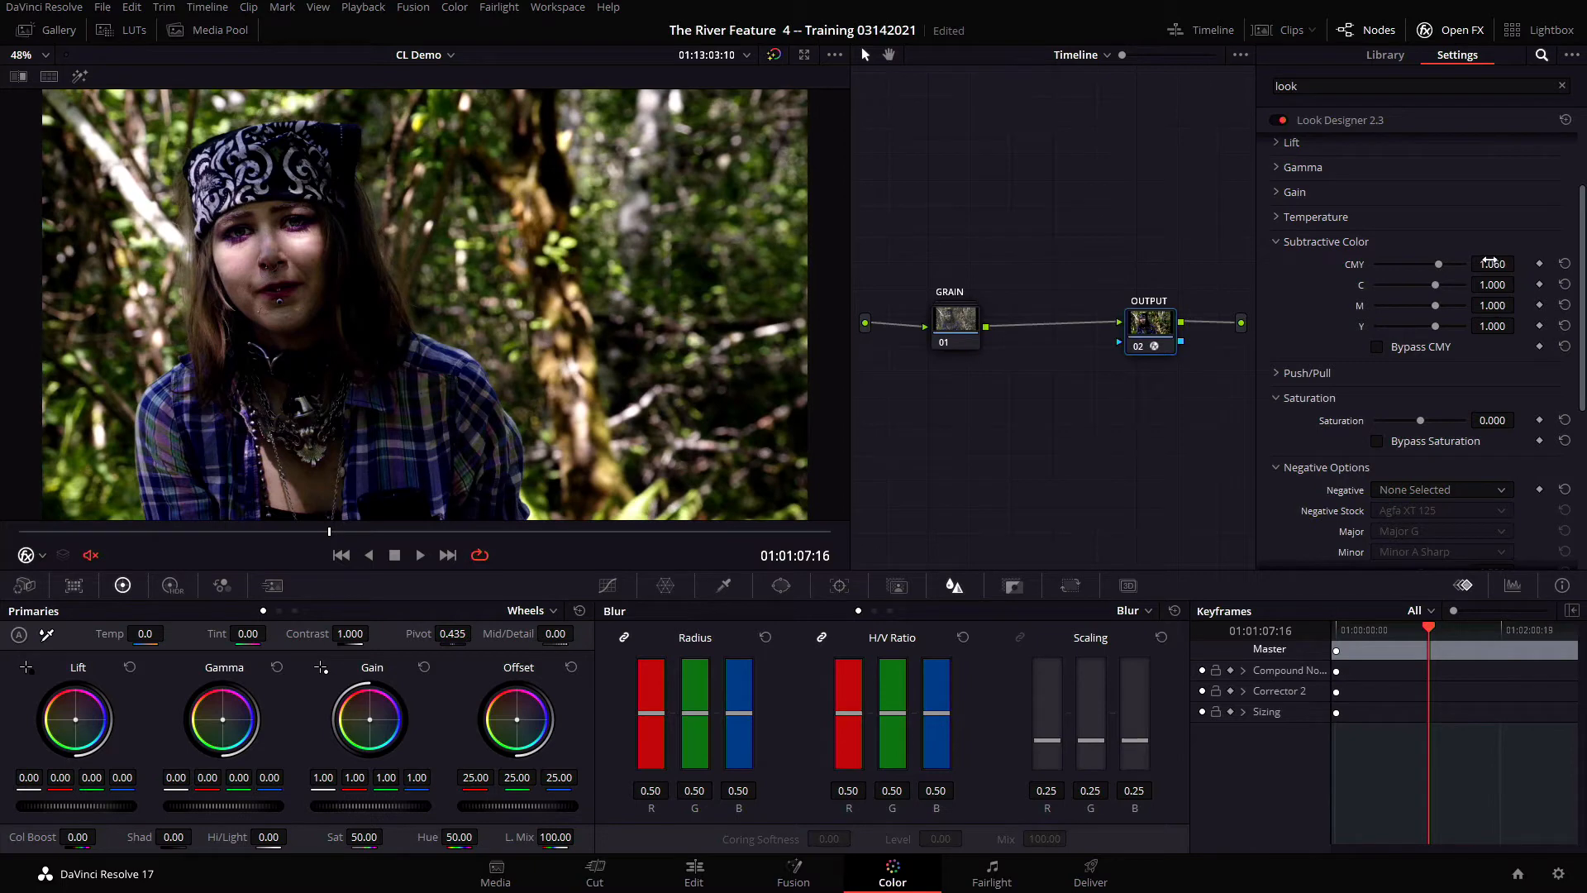
pyautogui.moveTo(1491, 261); pyautogui.dragTo(1520, 265)
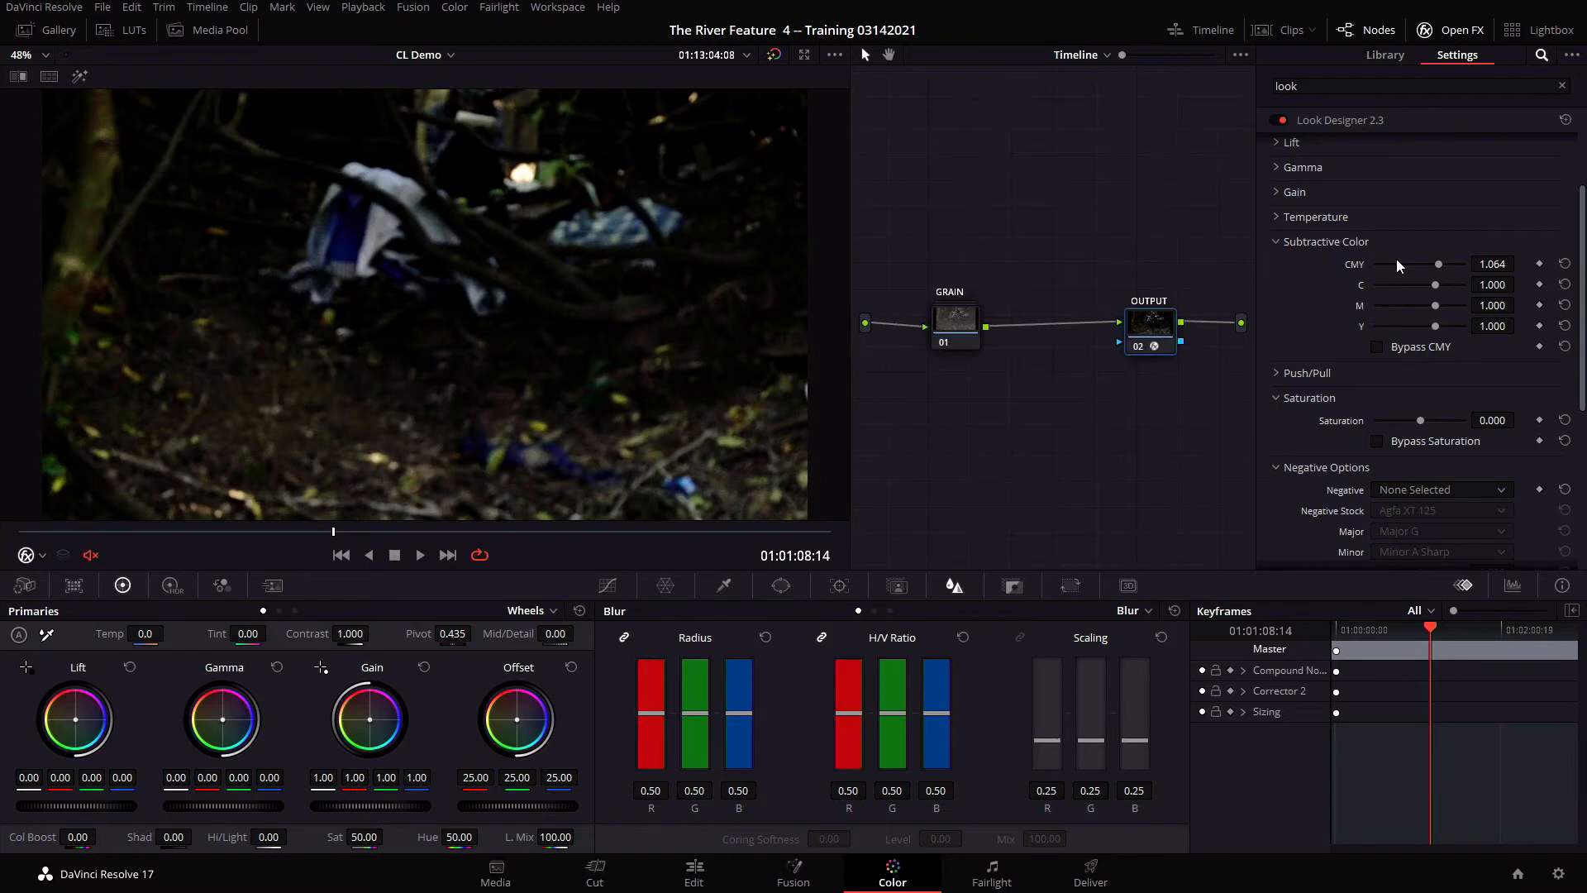
pyautogui.press('Up')
pyautogui.press('Up')
pyautogui.press('Down')
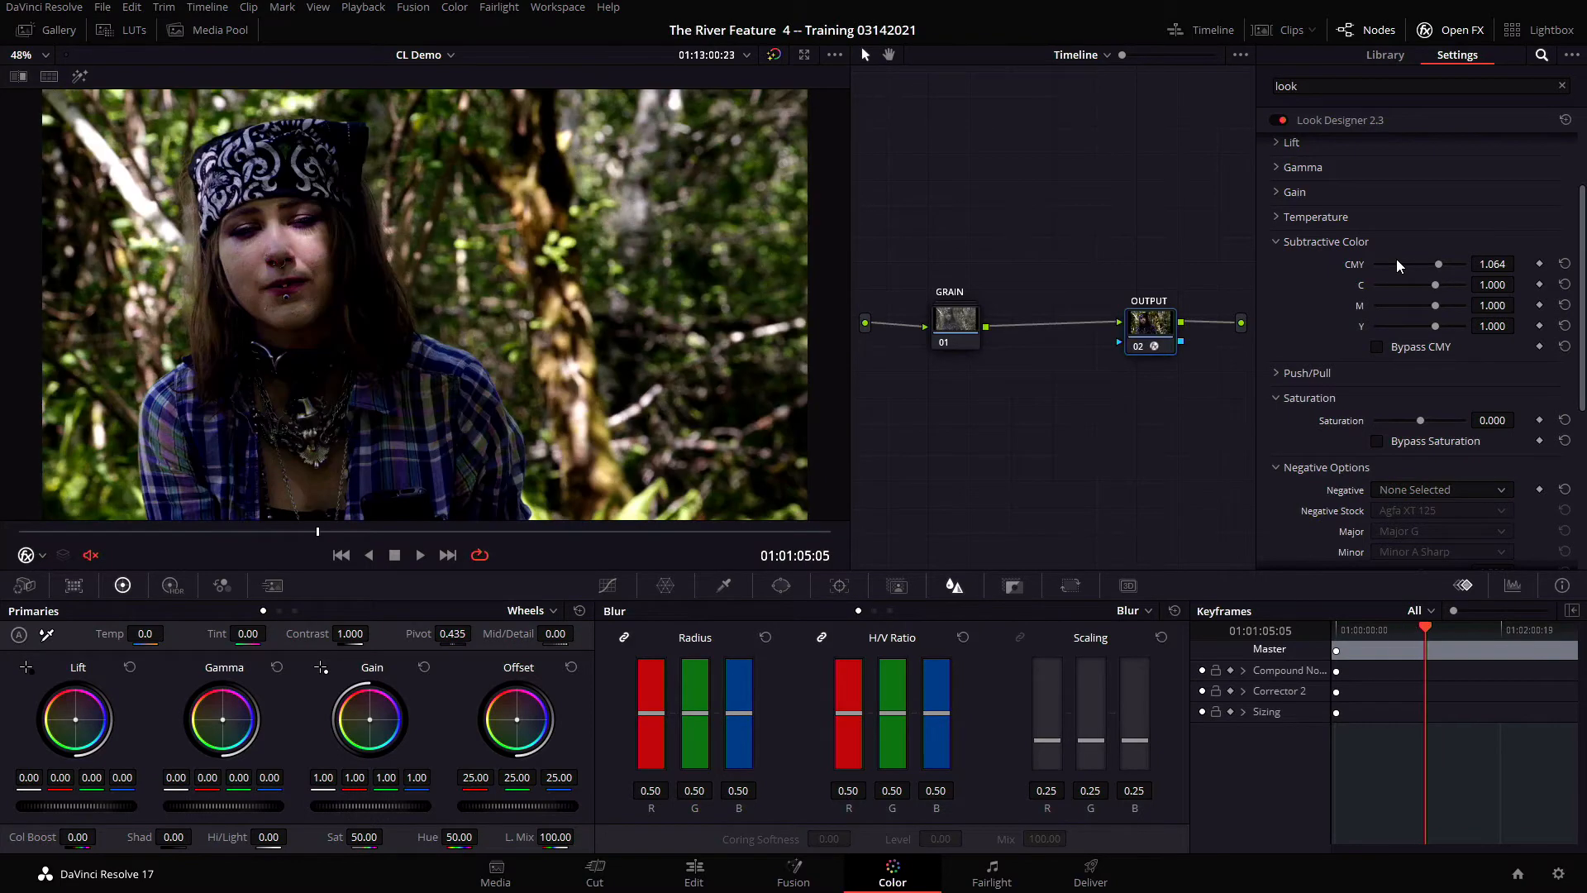
pyautogui.press('space')
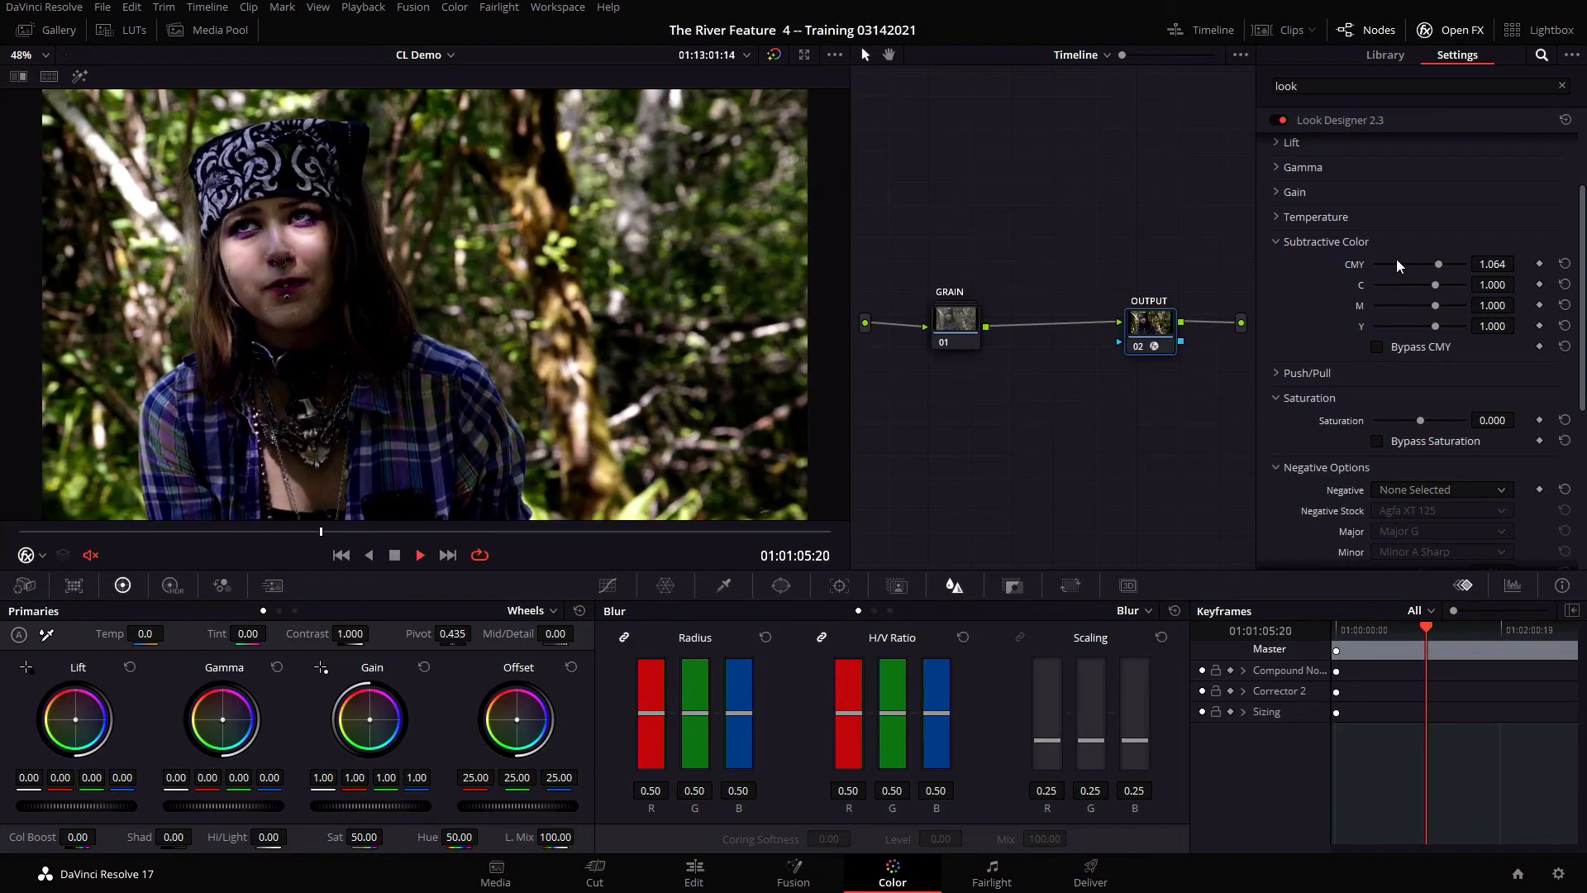
pyautogui.press('space')
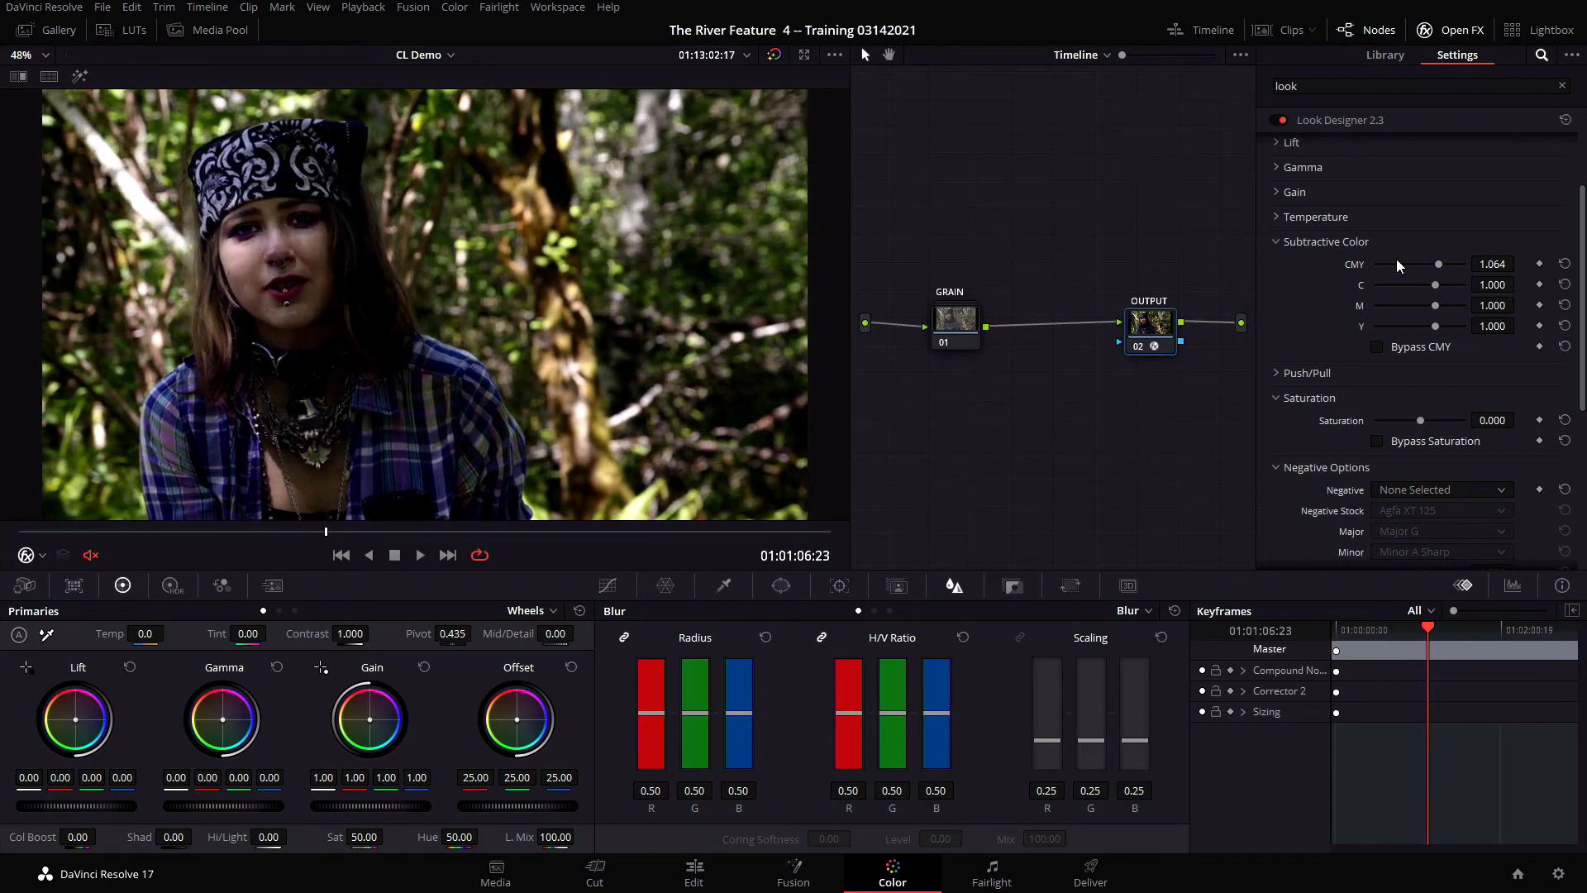
# Set the Look Designer Push/Pull amount to 0.030
pyautogui.click(1278, 373)
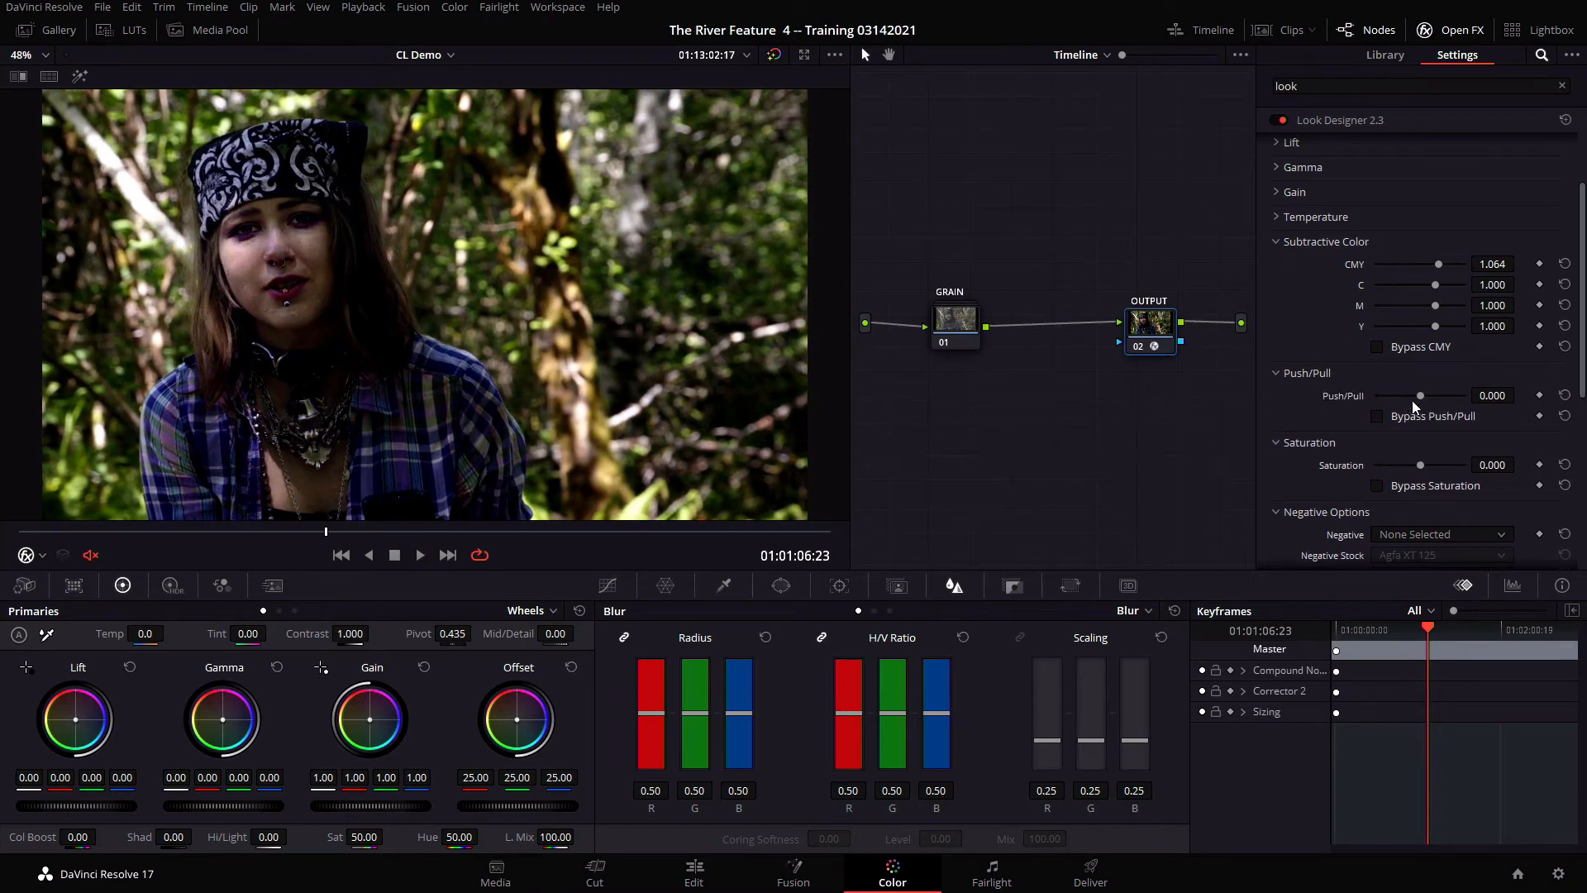
pyautogui.moveTo(1419, 397); pyautogui.dragTo(1424, 399)
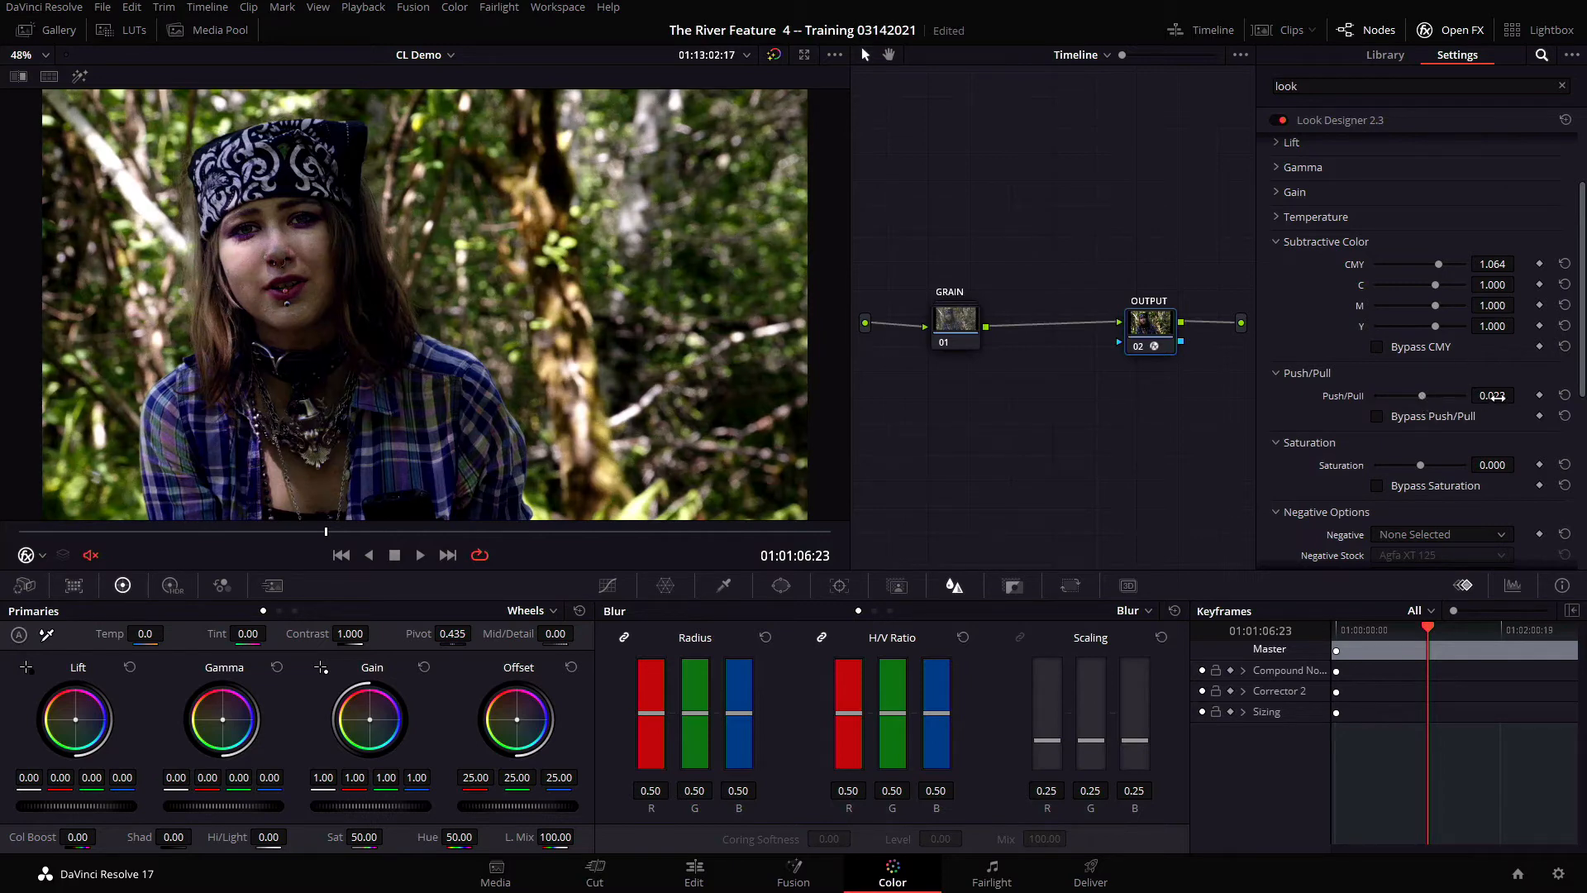
pyautogui.moveTo(1496, 397); pyautogui.dragTo(1520, 395)
# Switch the negative option to Negative Stock and choose the Kodak Kodachrome 40 7268 stock
pyautogui.scroll(-2, 1576, 446)
pyautogui.scroll(-4, 1576, 447)
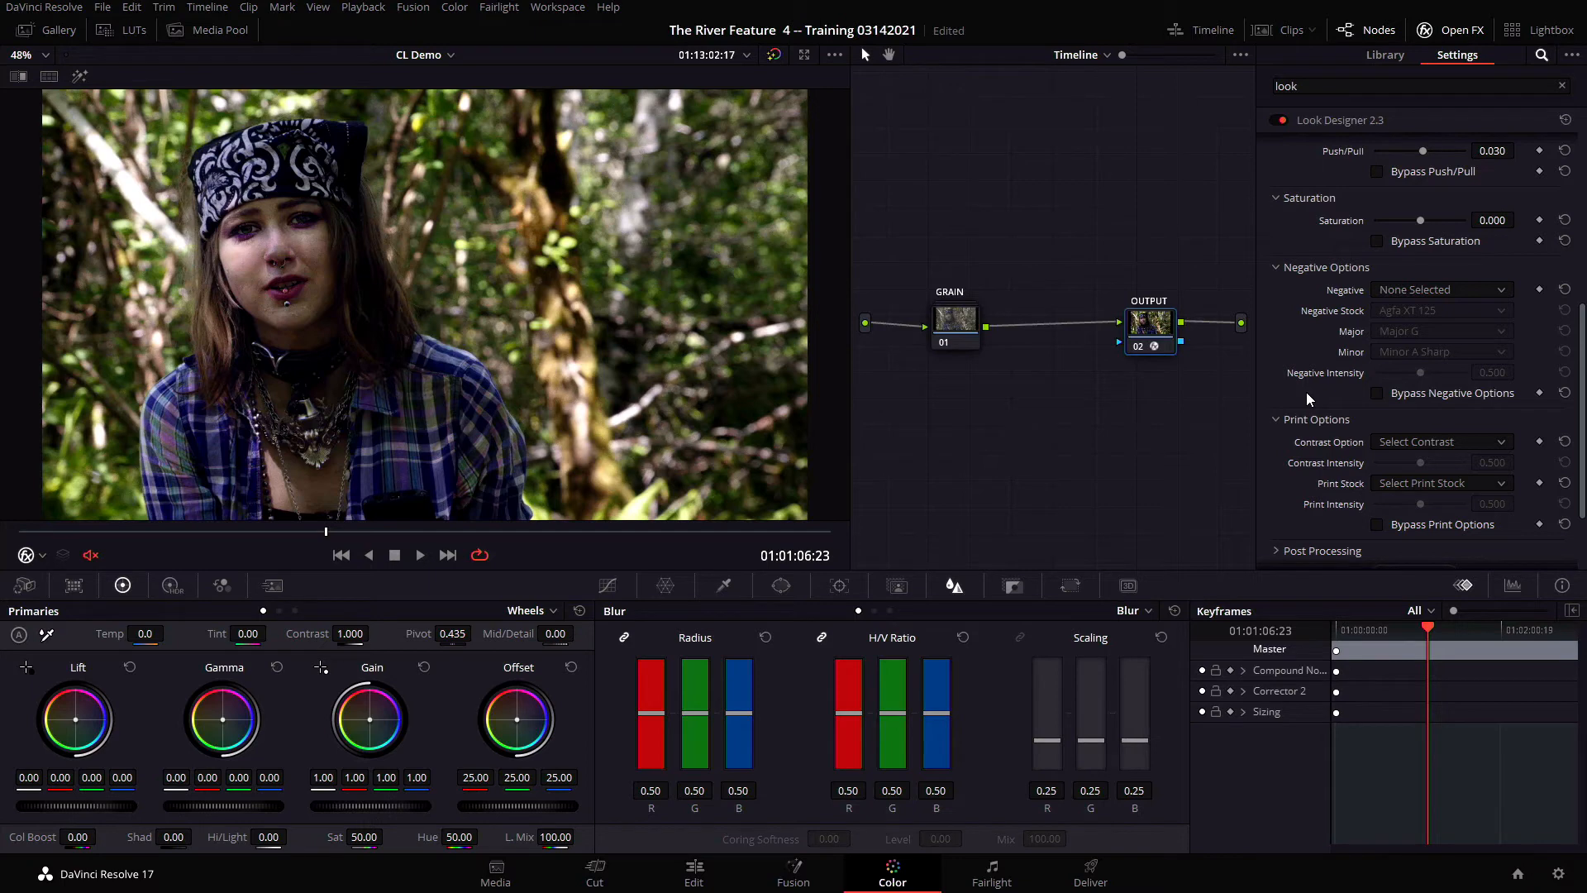
pyautogui.click(1391, 292)
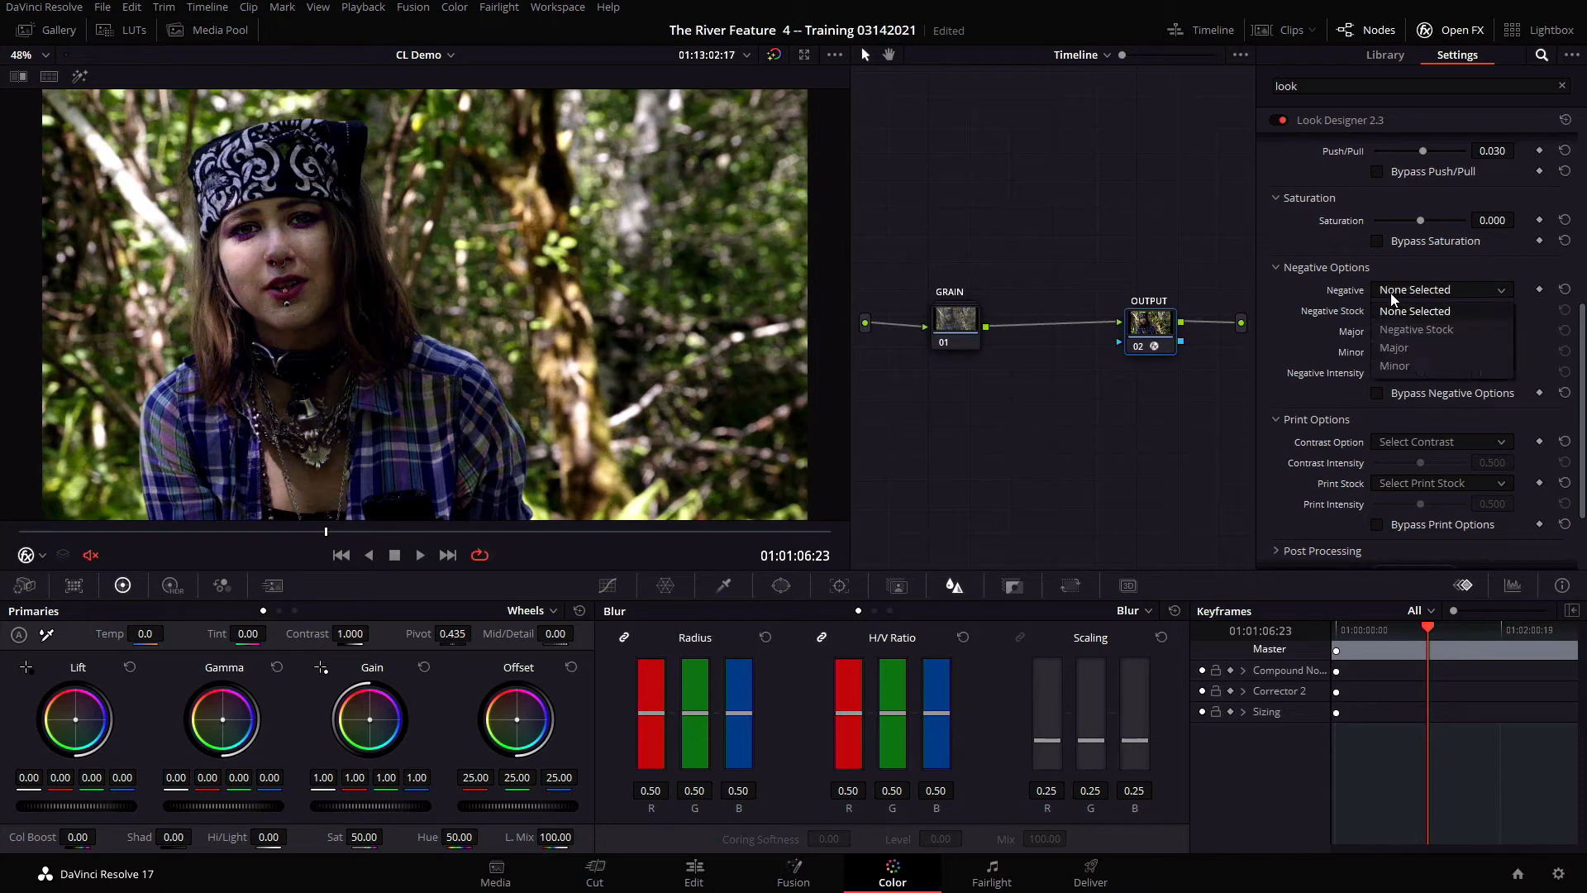
pyautogui.click(1407, 331)
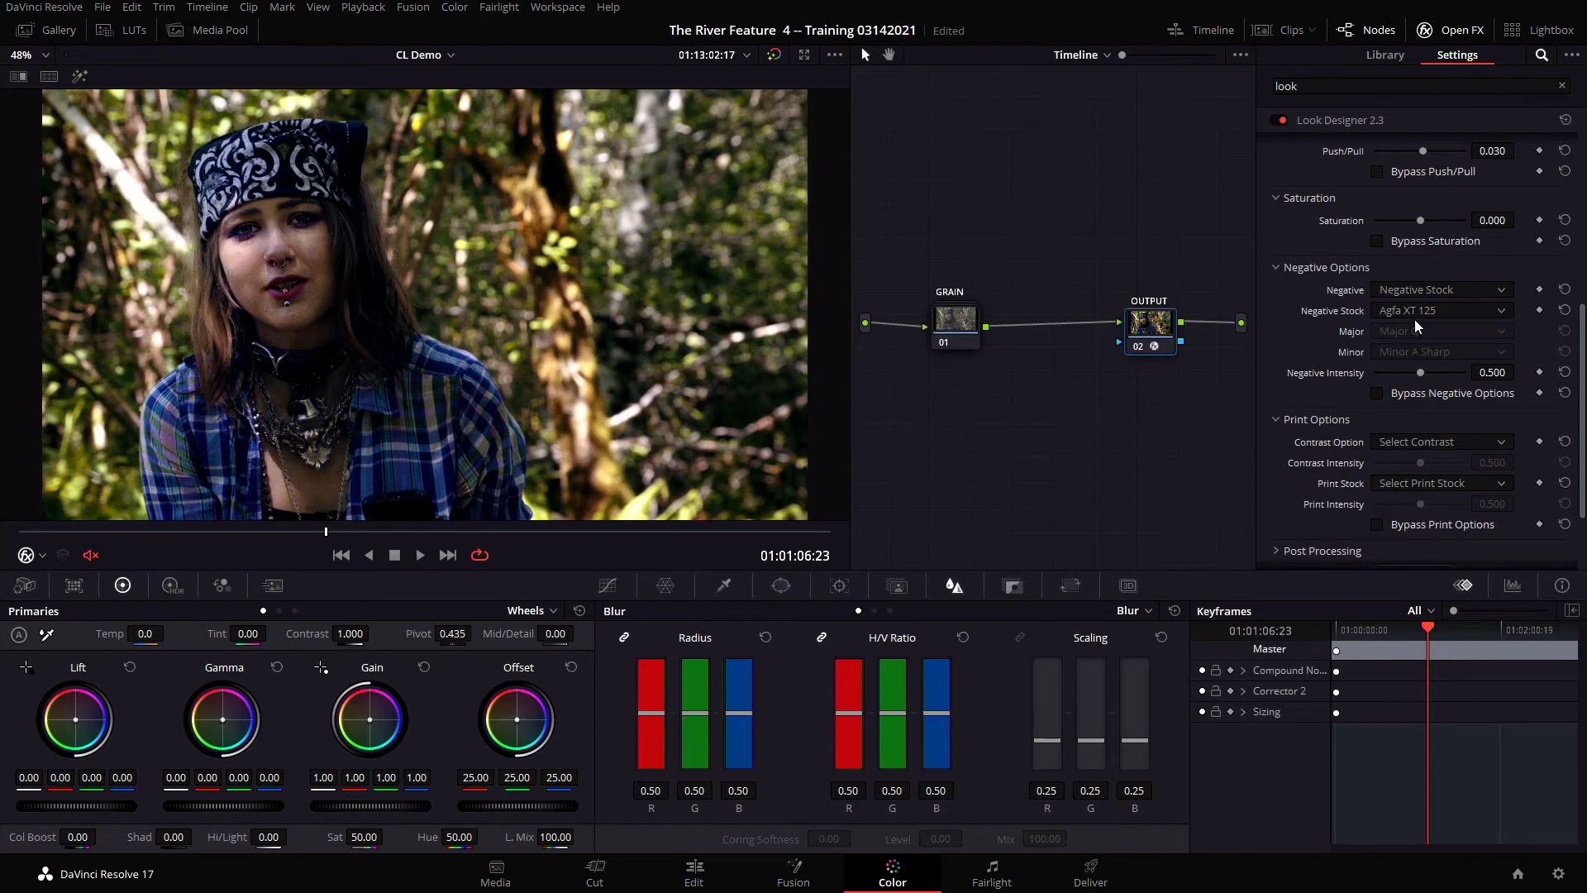
pyautogui.click(1416, 312)
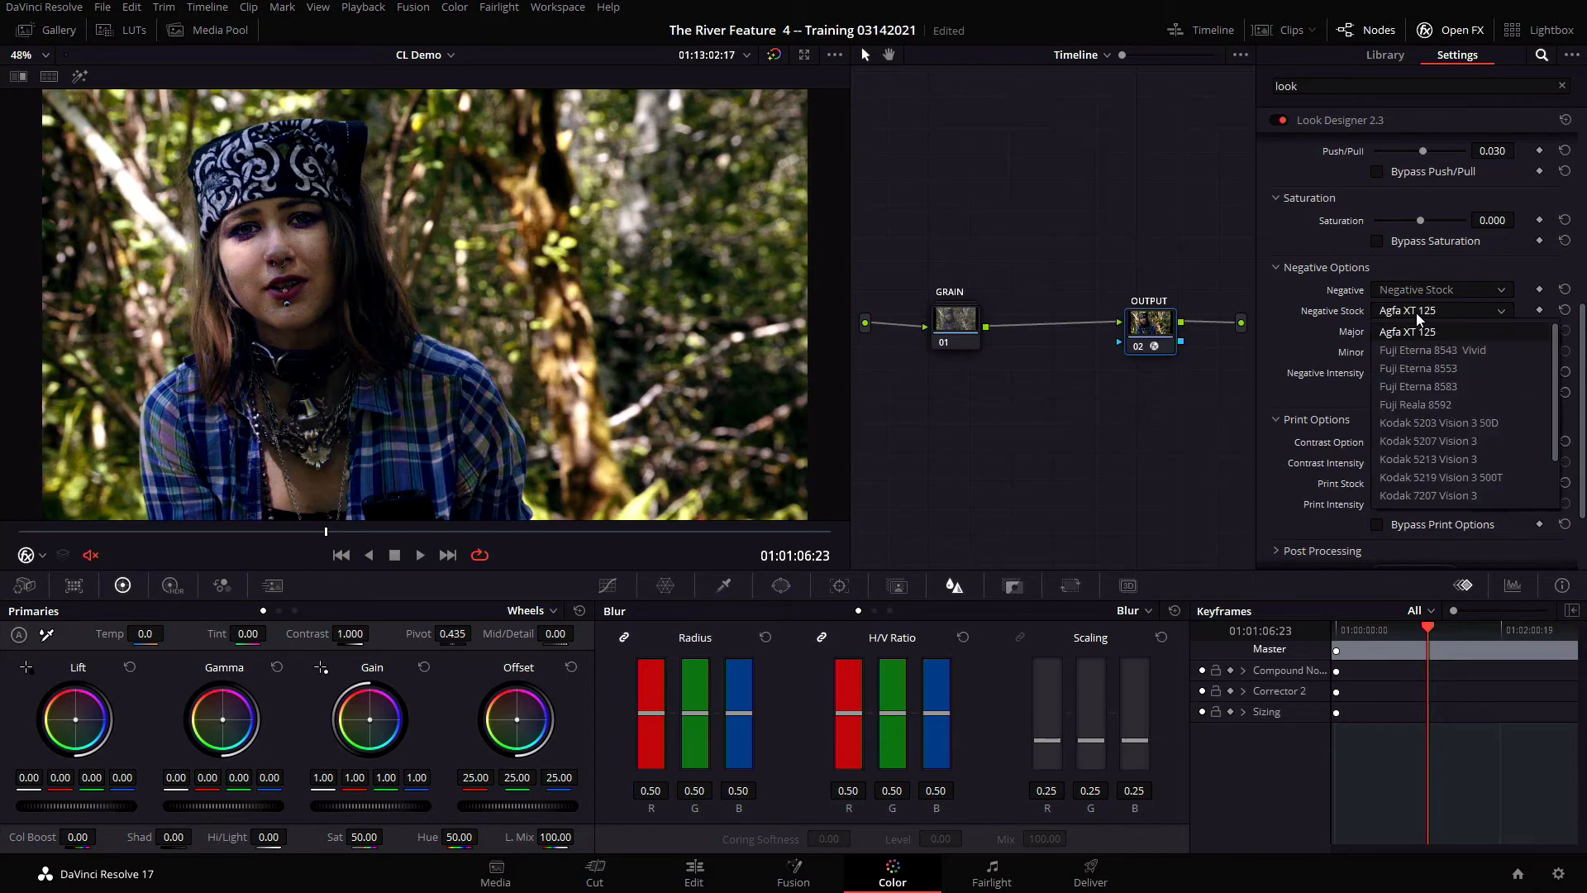
pyautogui.scroll(-3, 1489, 487)
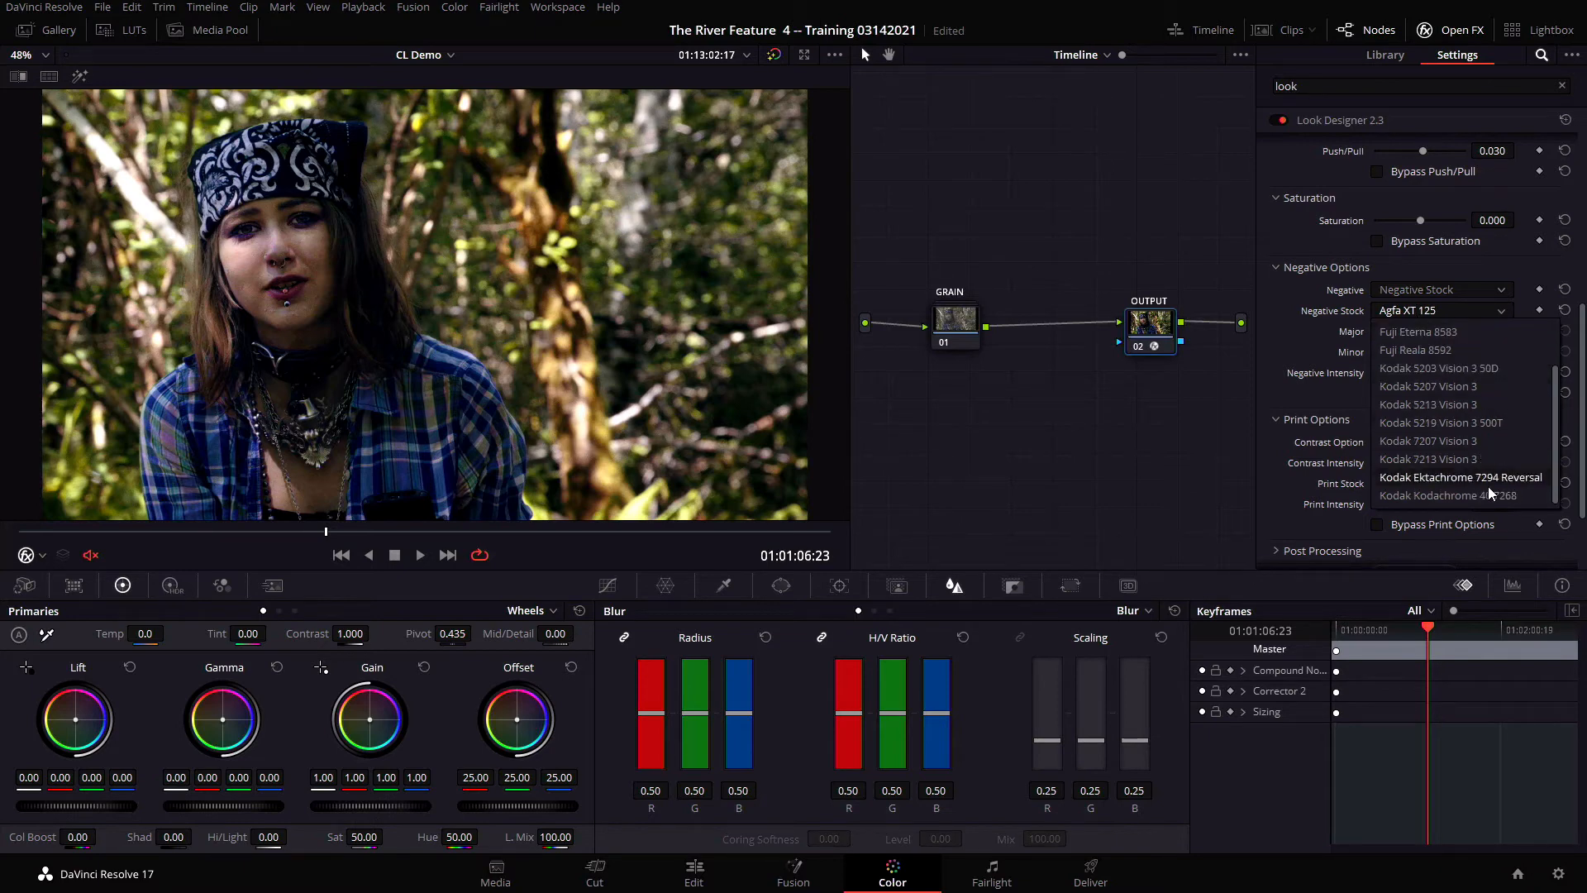
pyautogui.click(1495, 497)
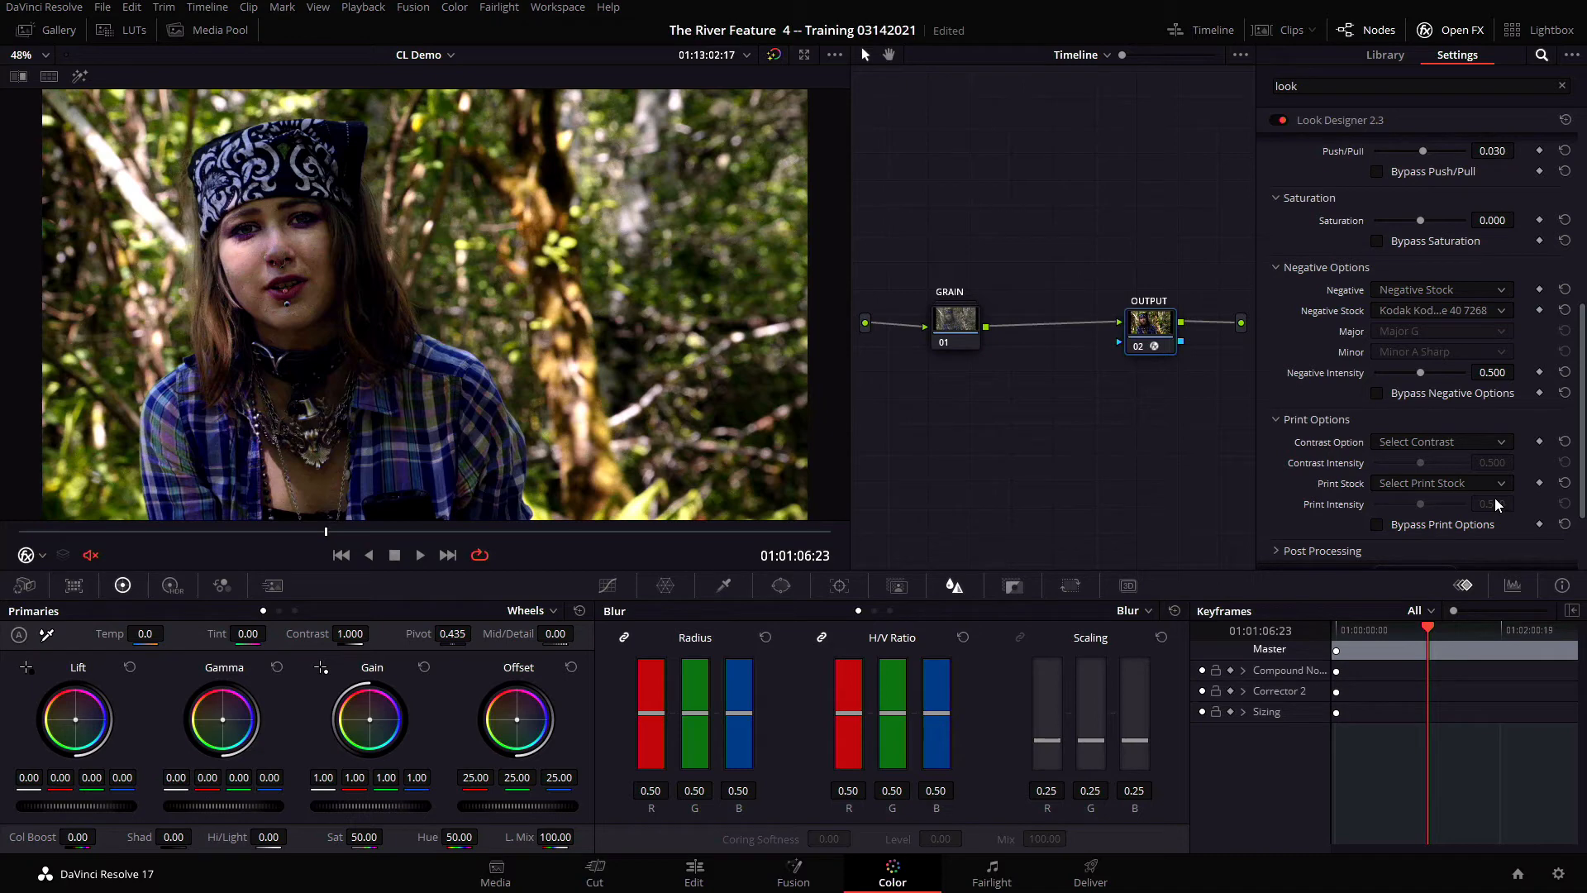
# Compare the Kodak 5219 Vision 3 500T and Kodak 5213 Vision 3 negative stocks and return to Kodak Kodachrome 40 7268
pyautogui.click(1475, 313)
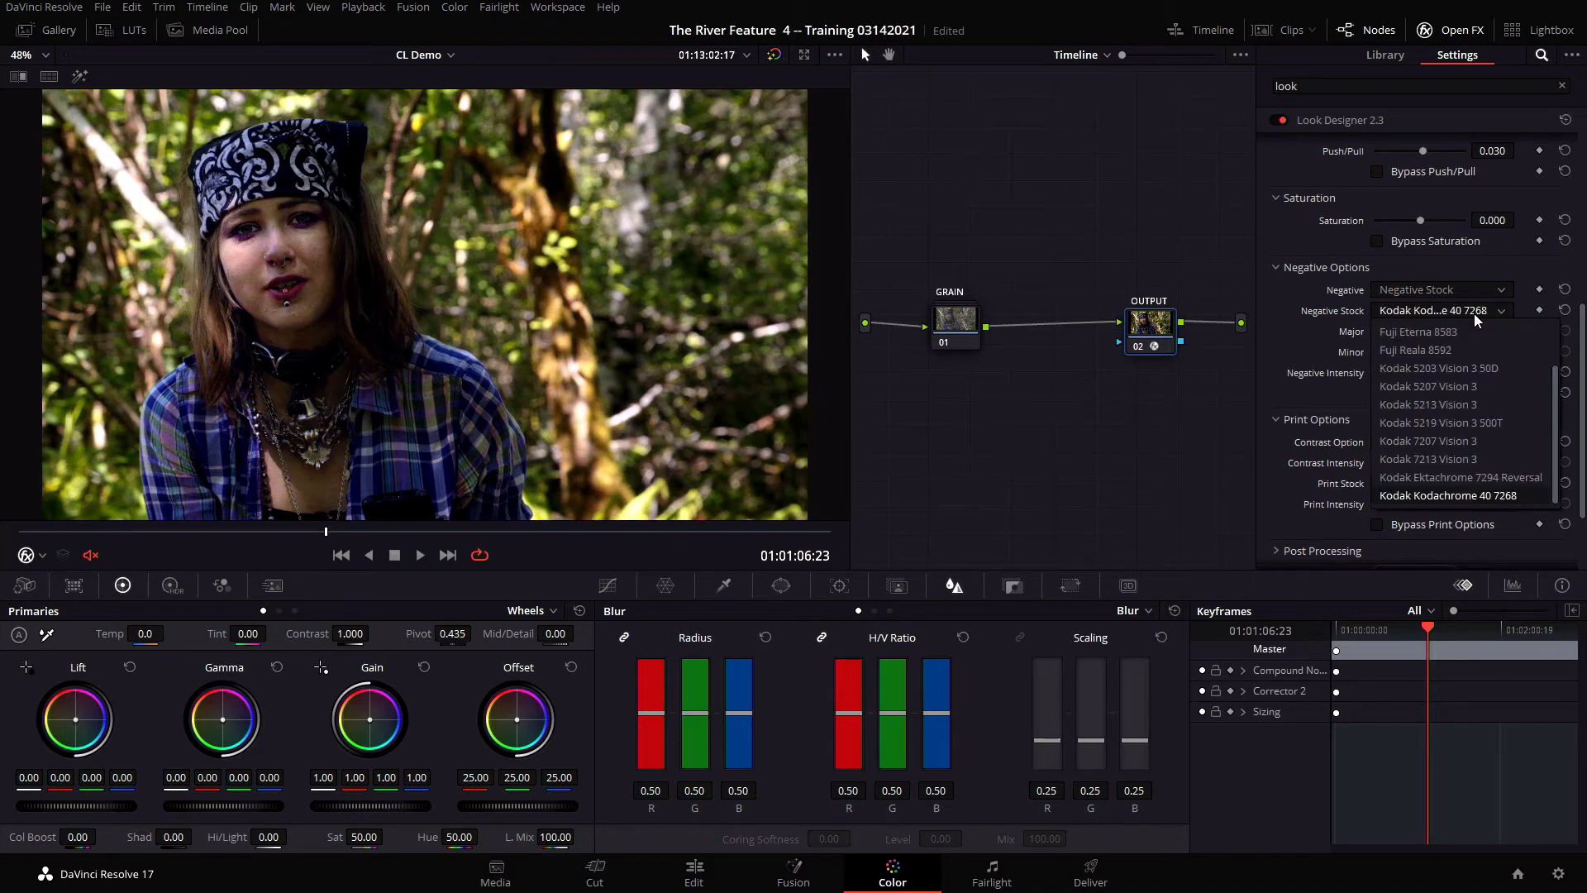
pyautogui.click(1475, 425)
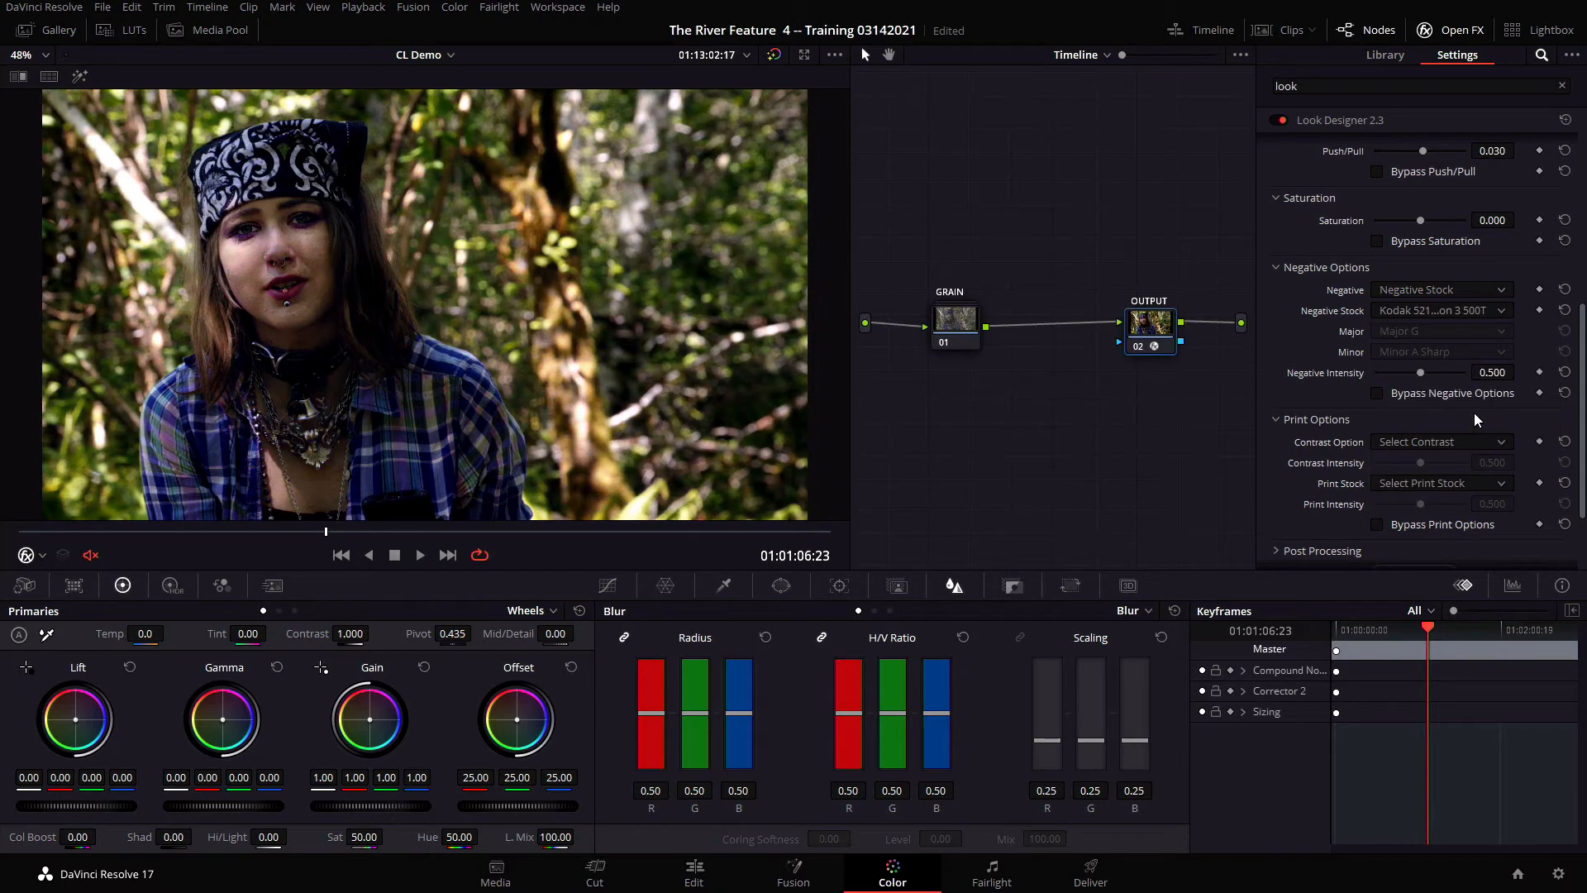
pyautogui.click(1506, 311)
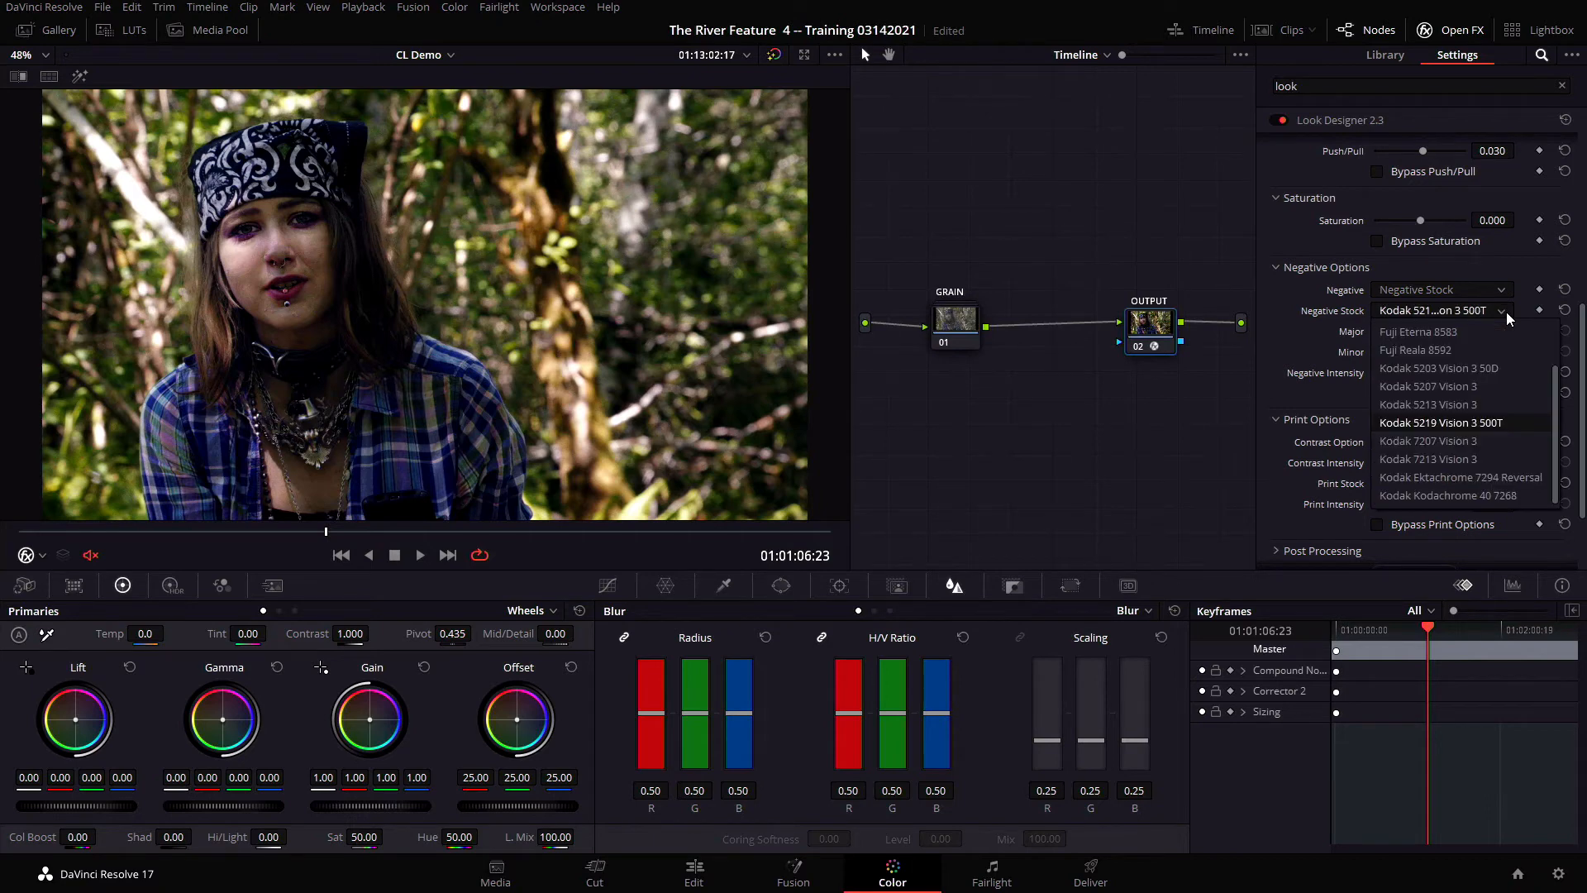
pyautogui.click(1510, 402)
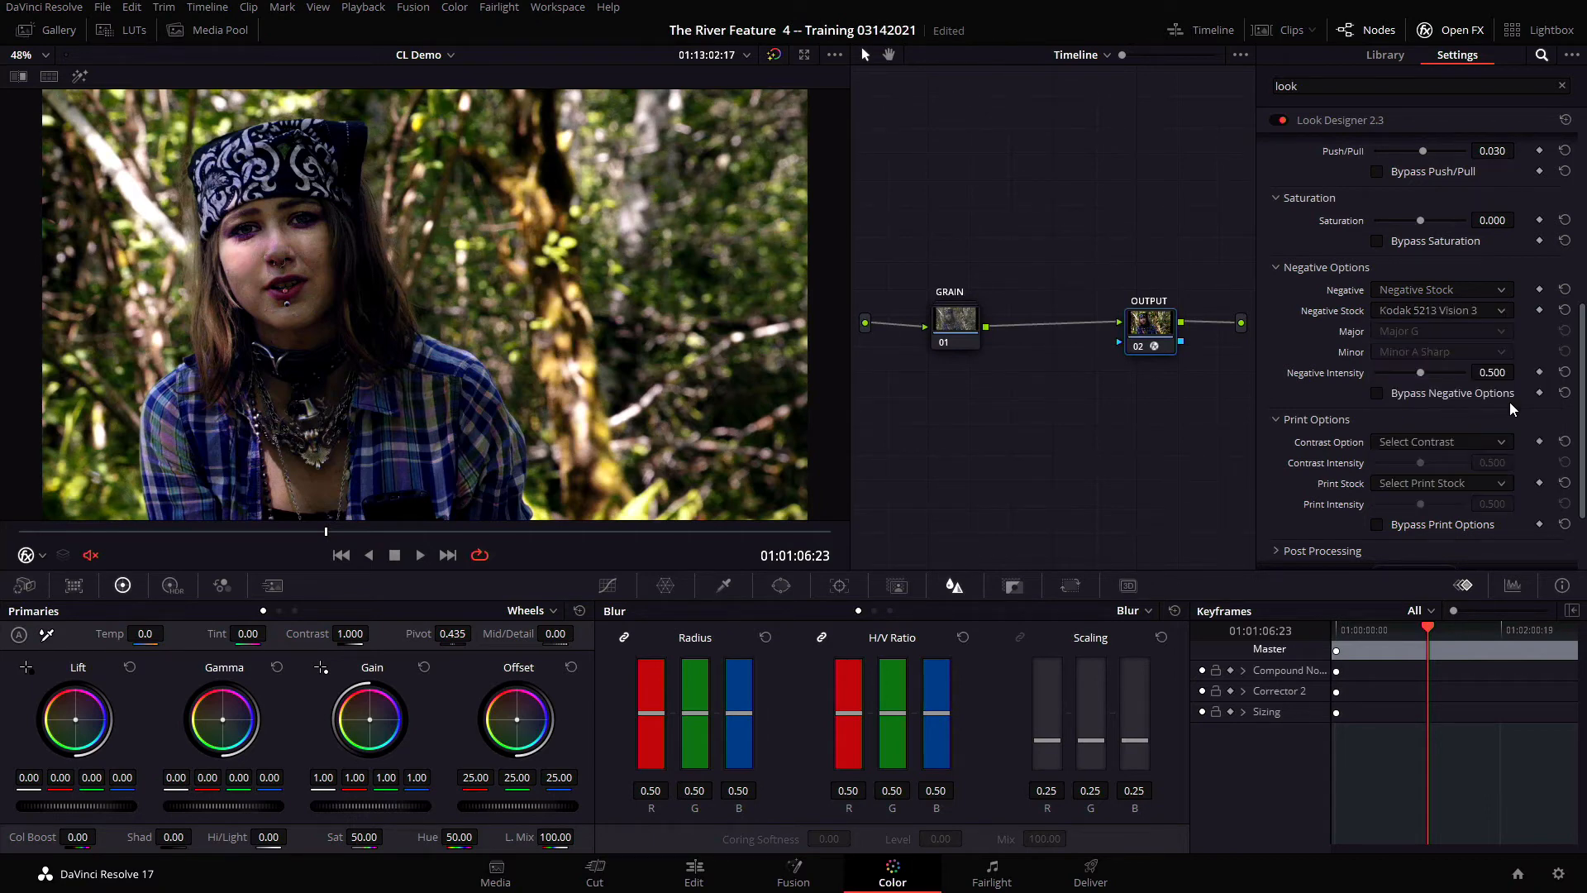
pyautogui.click(1493, 315)
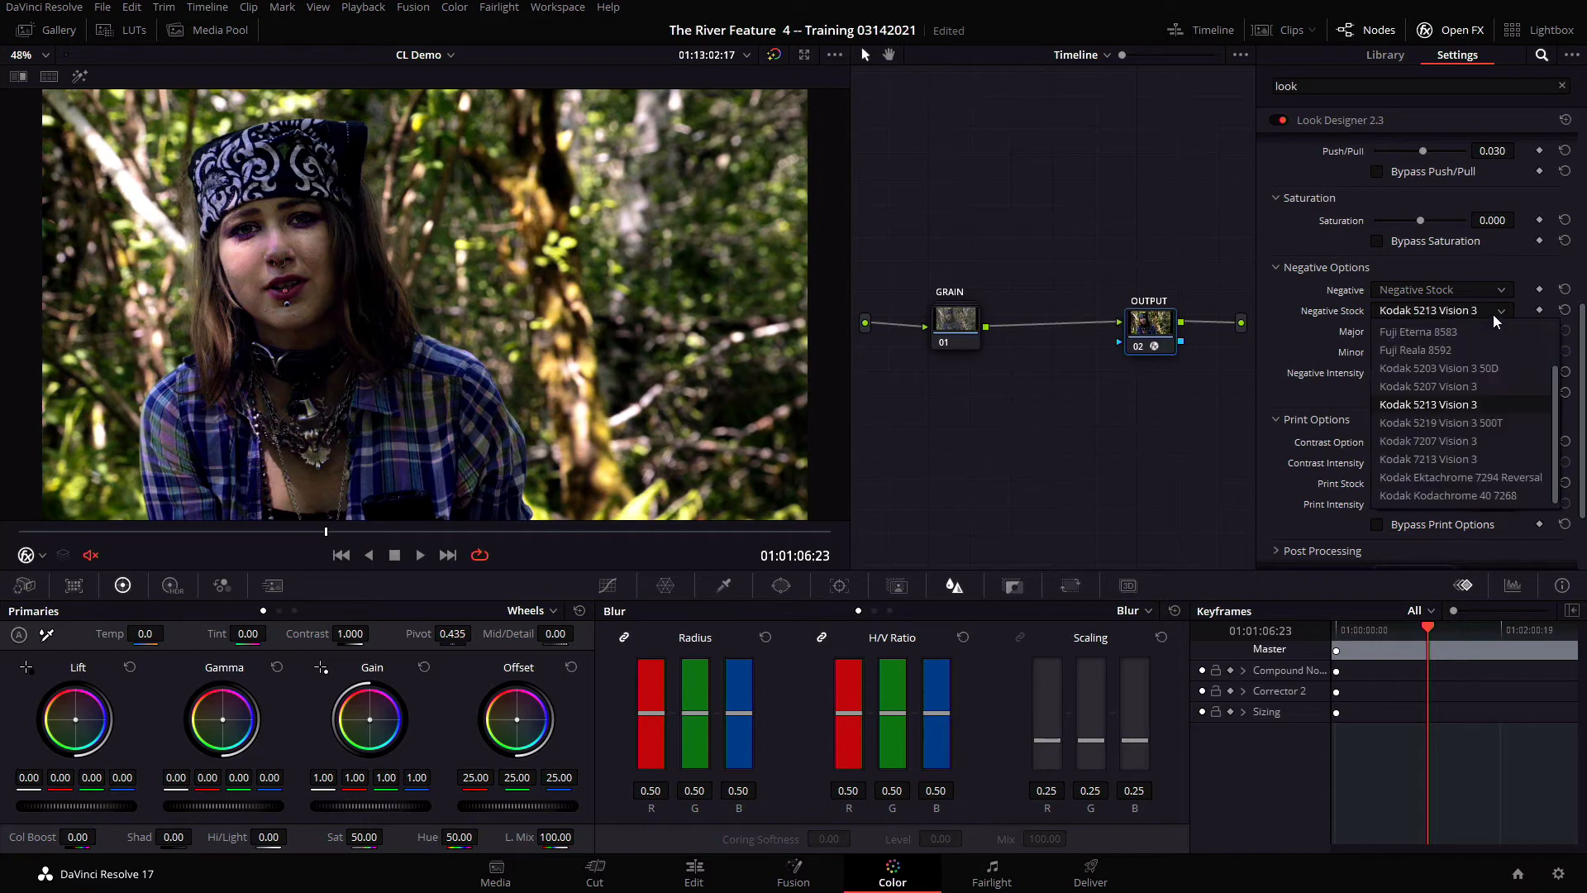
pyautogui.click(1530, 496)
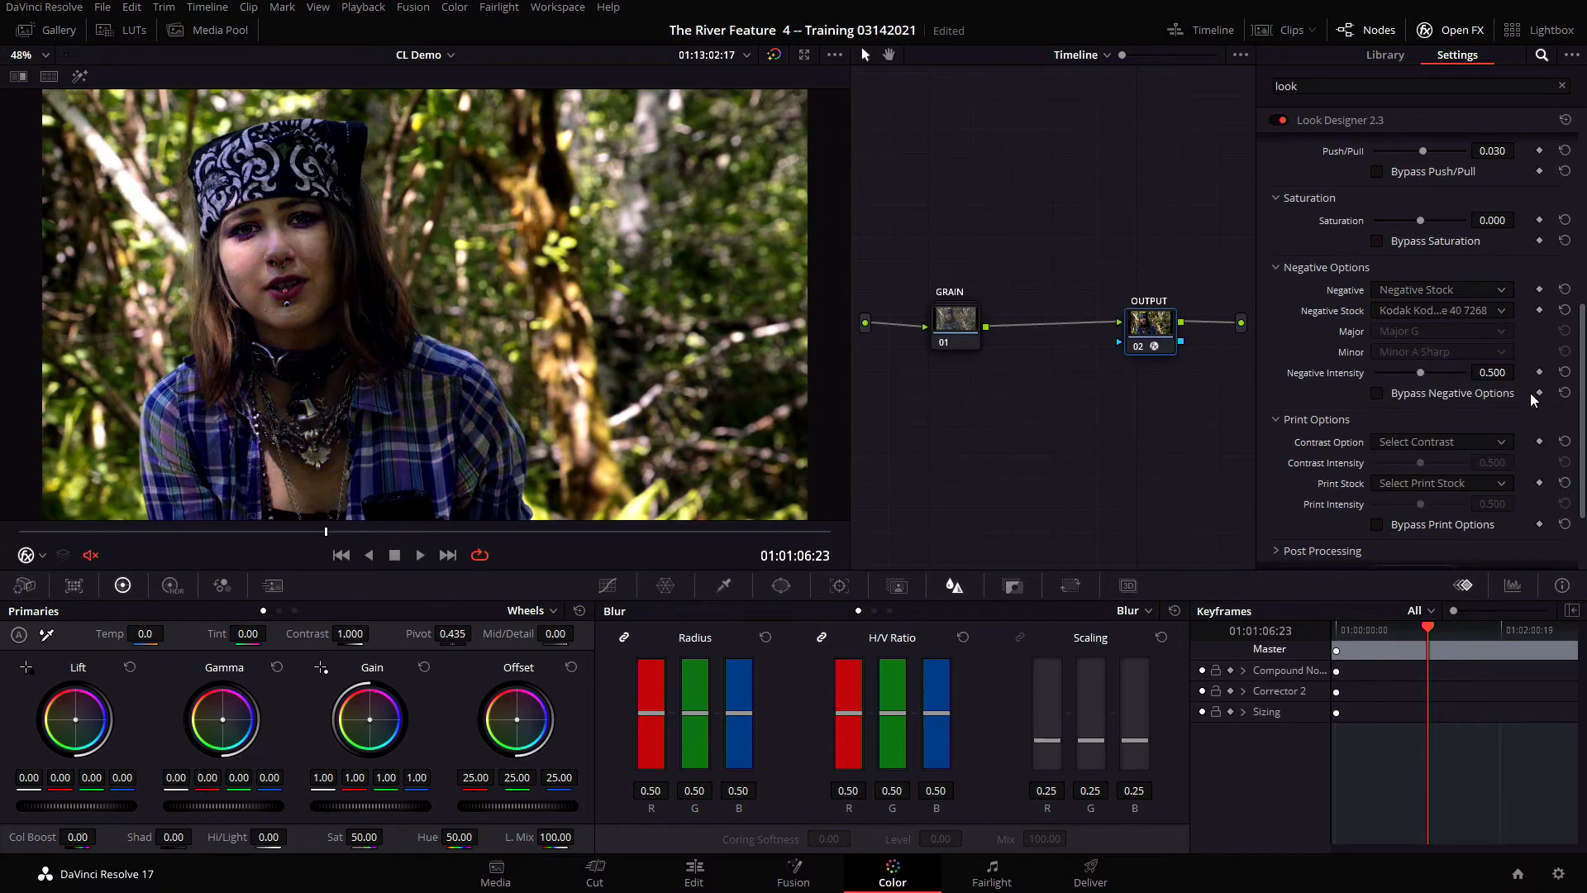
# Set the negative intensity to 0.15
pyautogui.click(1487, 373)
pyautogui.write('.15')
pyautogui.press('Return')
# Try the Kodak Vision Color Print 2393, Kodak Vision Color Print 2383 and CI 500D Gen 1 print stocks
pyautogui.moveTo(1583, 448); pyautogui.dragTo(1584, 496)
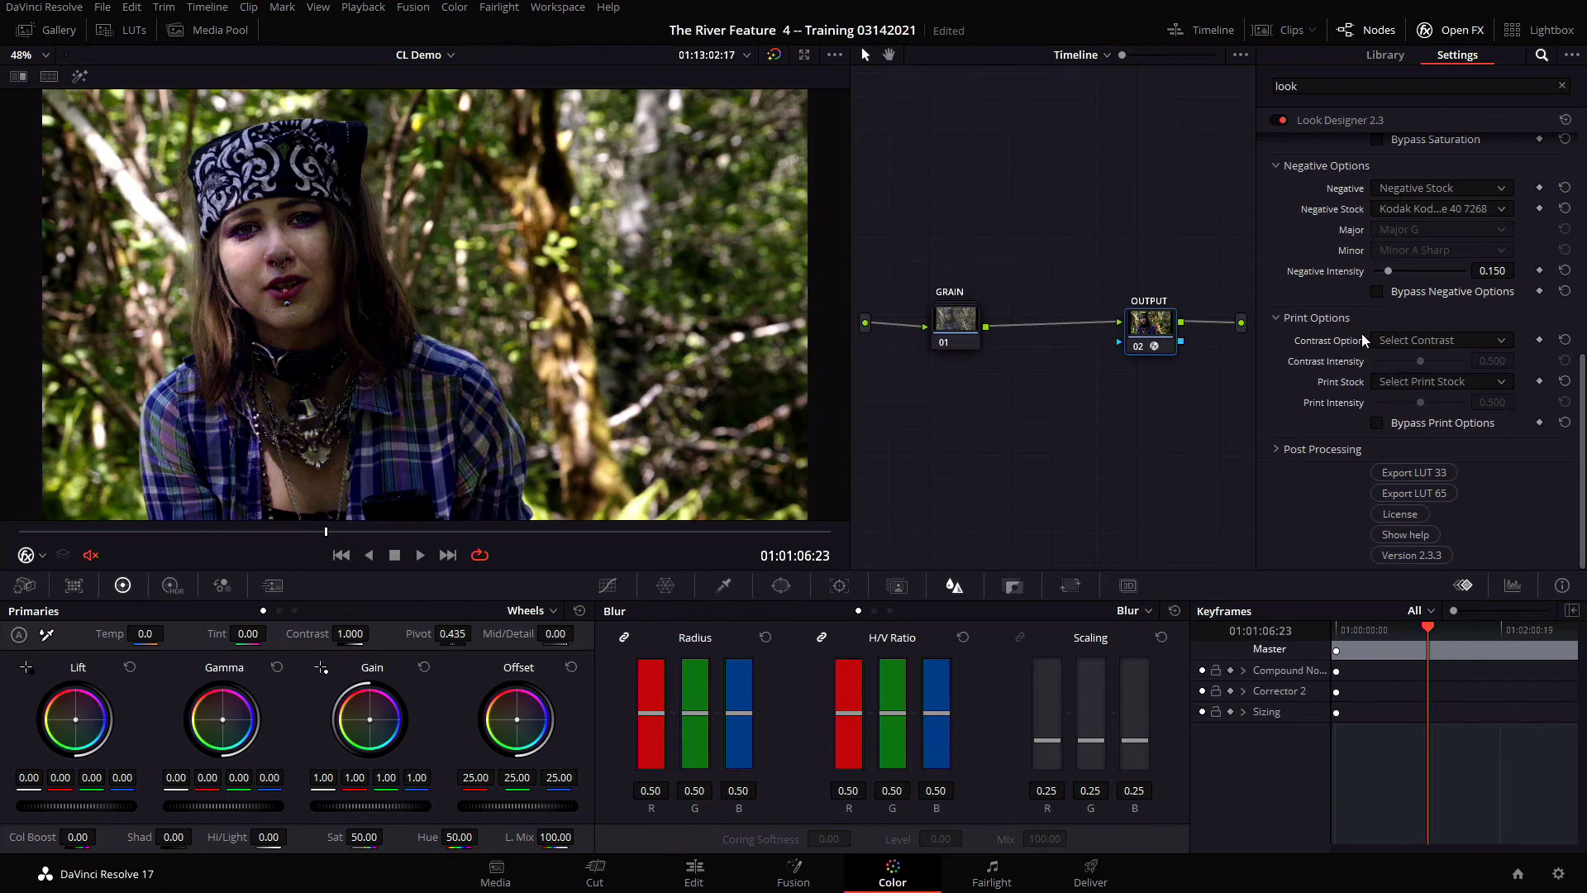
pyautogui.click(1388, 387)
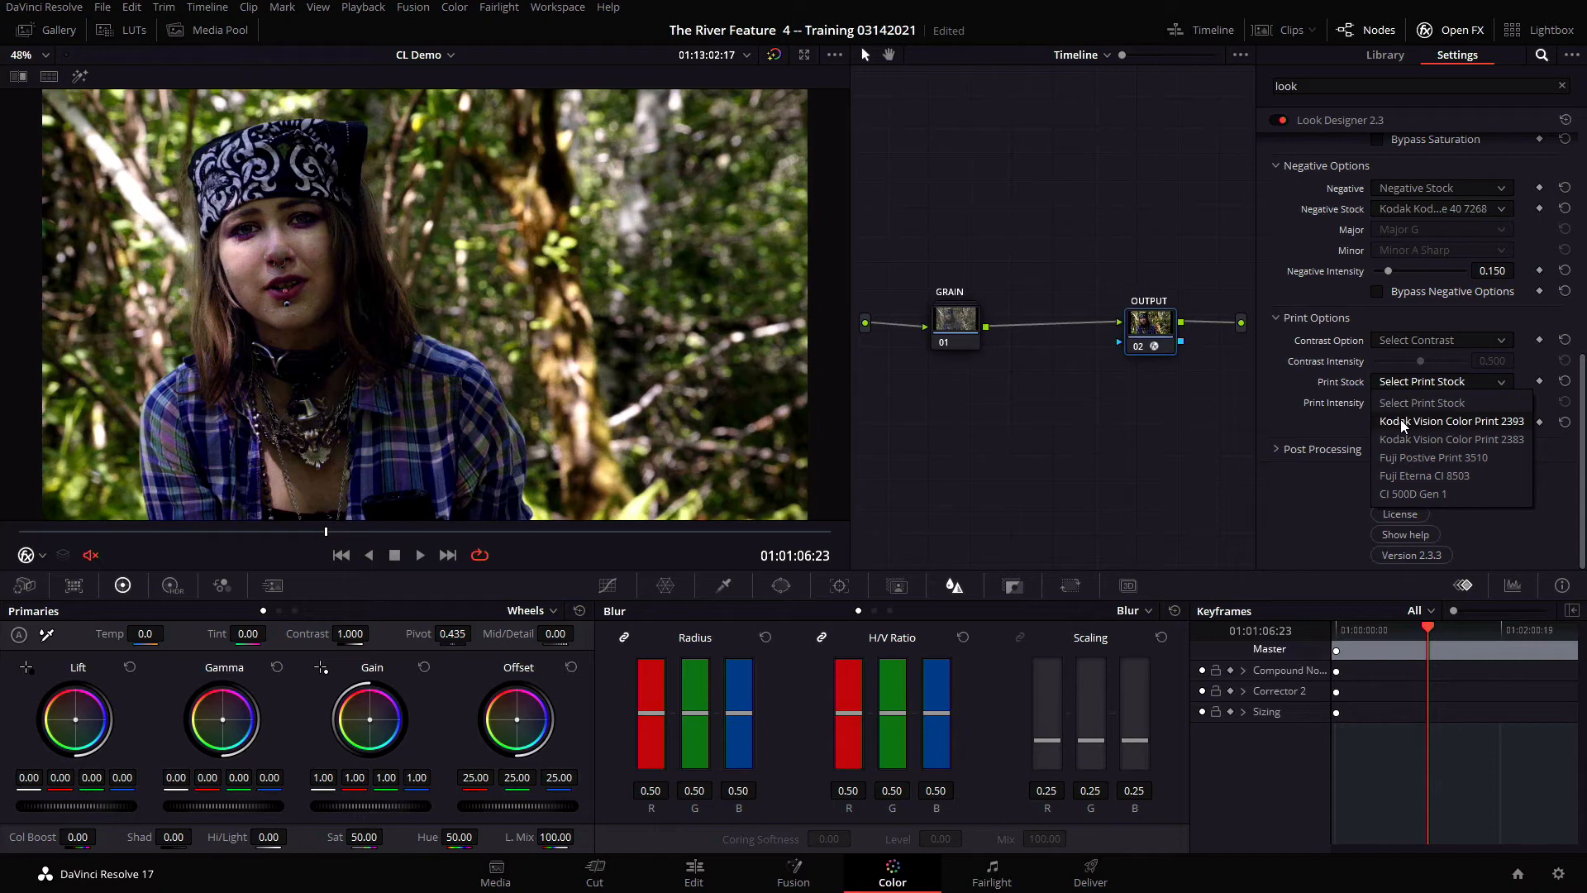
pyautogui.click(1403, 423)
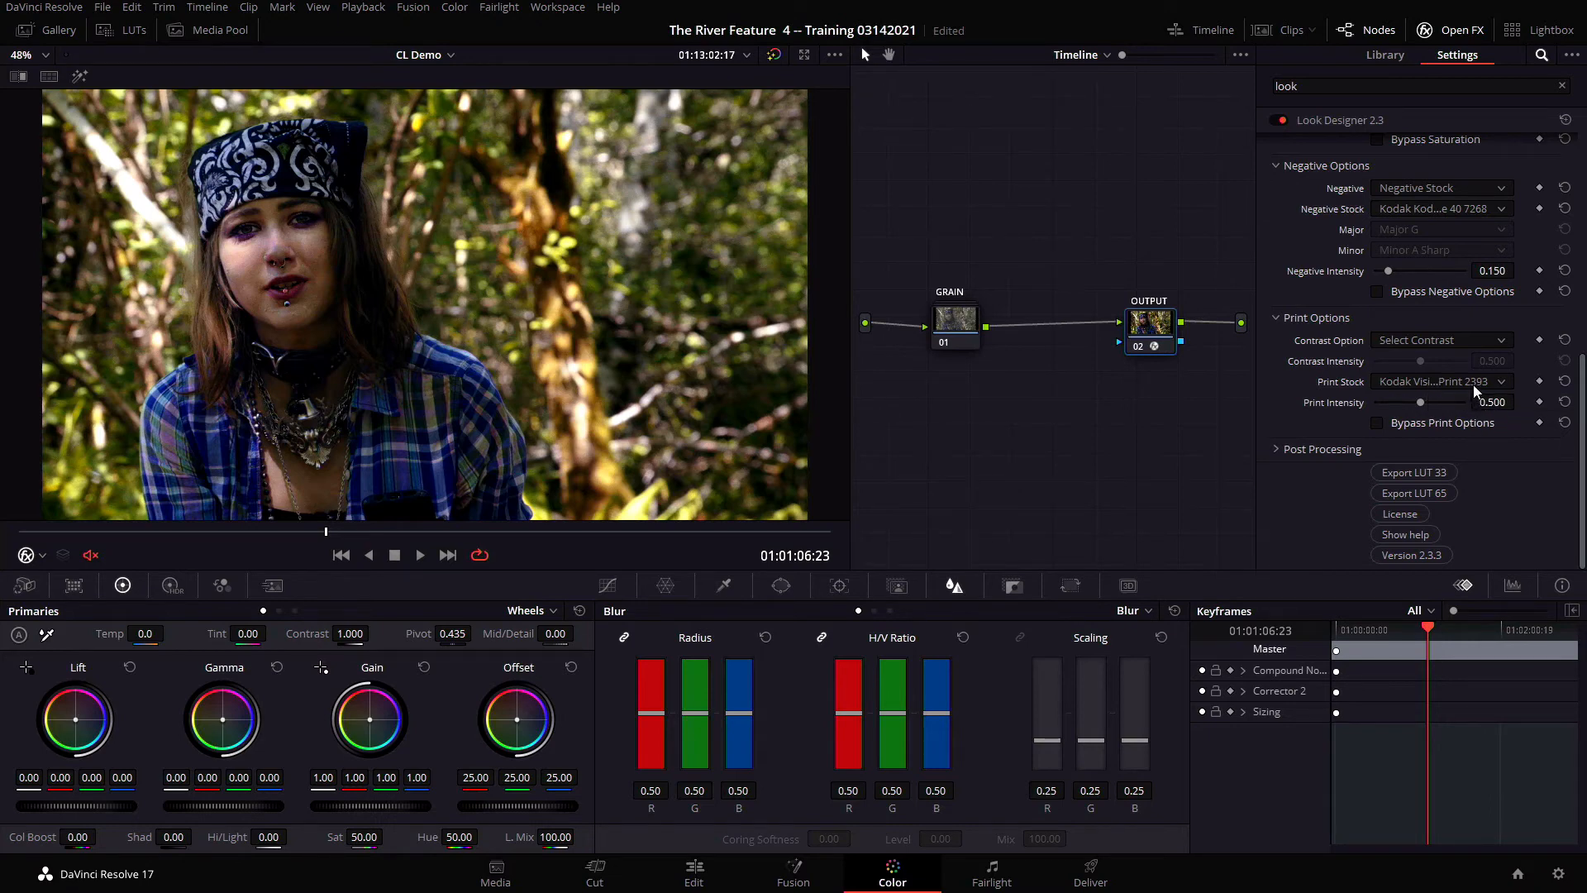
pyautogui.scroll(1, 1475, 386)
pyautogui.click(1465, 381)
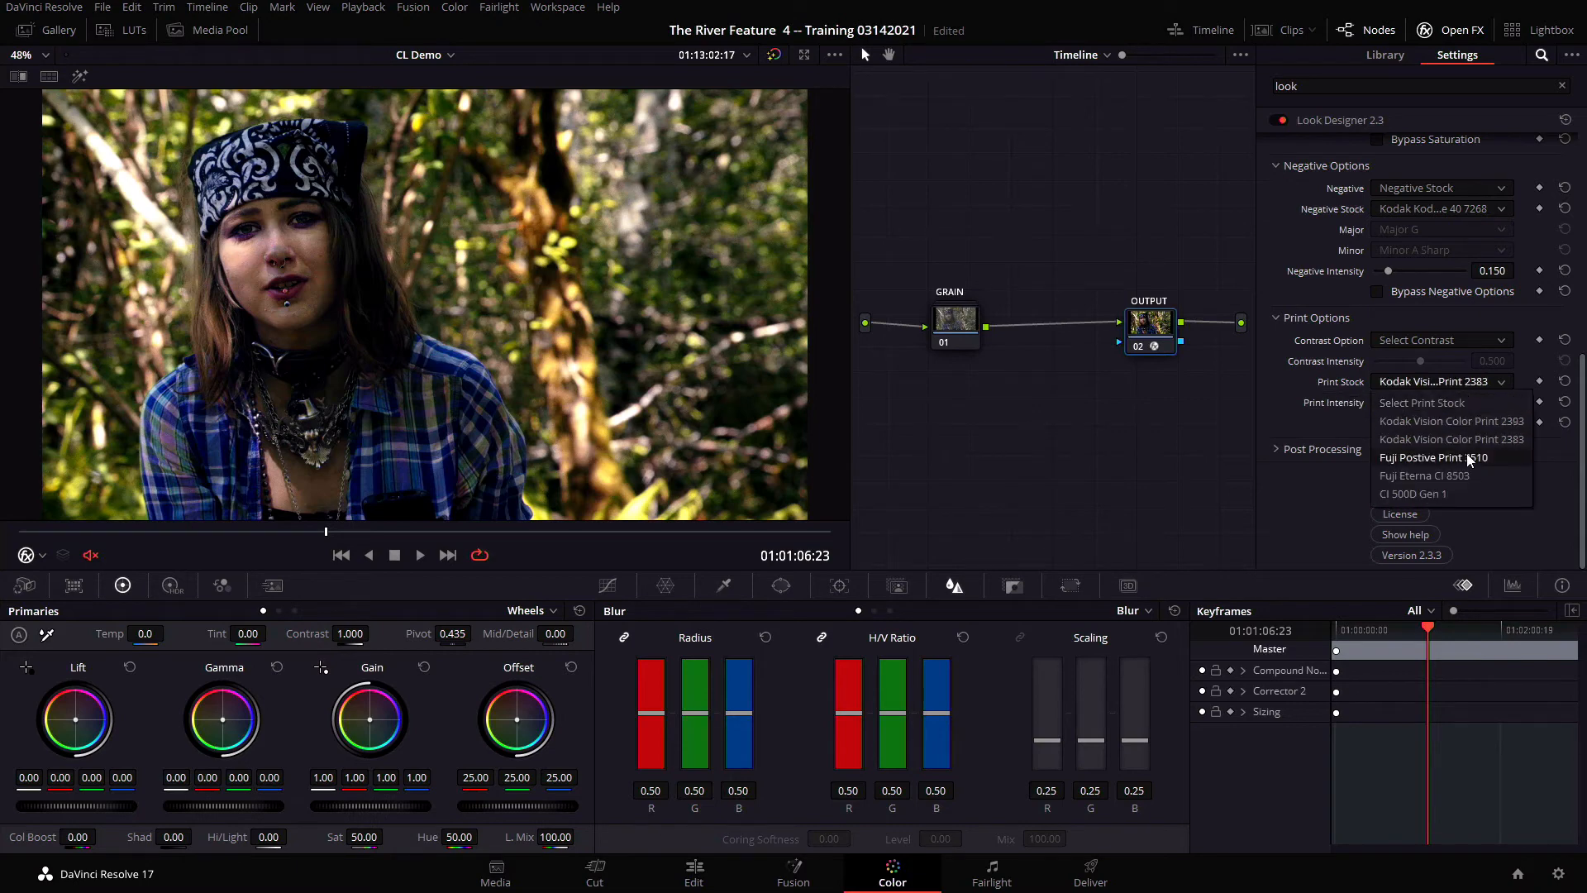
pyautogui.click(1472, 493)
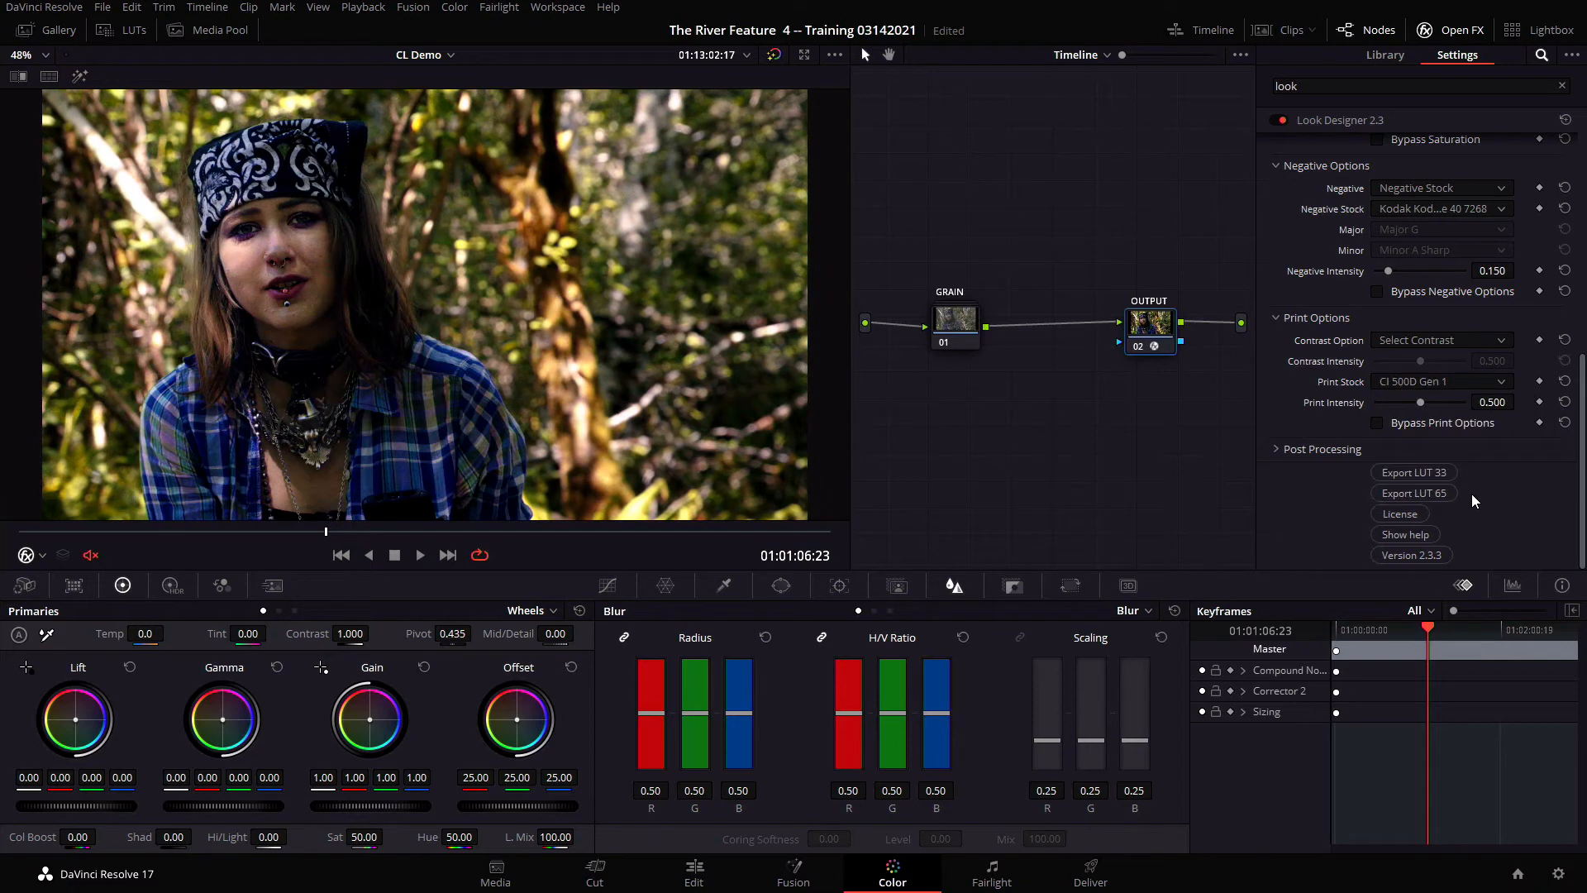
# Set the print stock to Kodak Vision Color Print 2383 with a print intensity of 0.1
pyautogui.click(1489, 388)
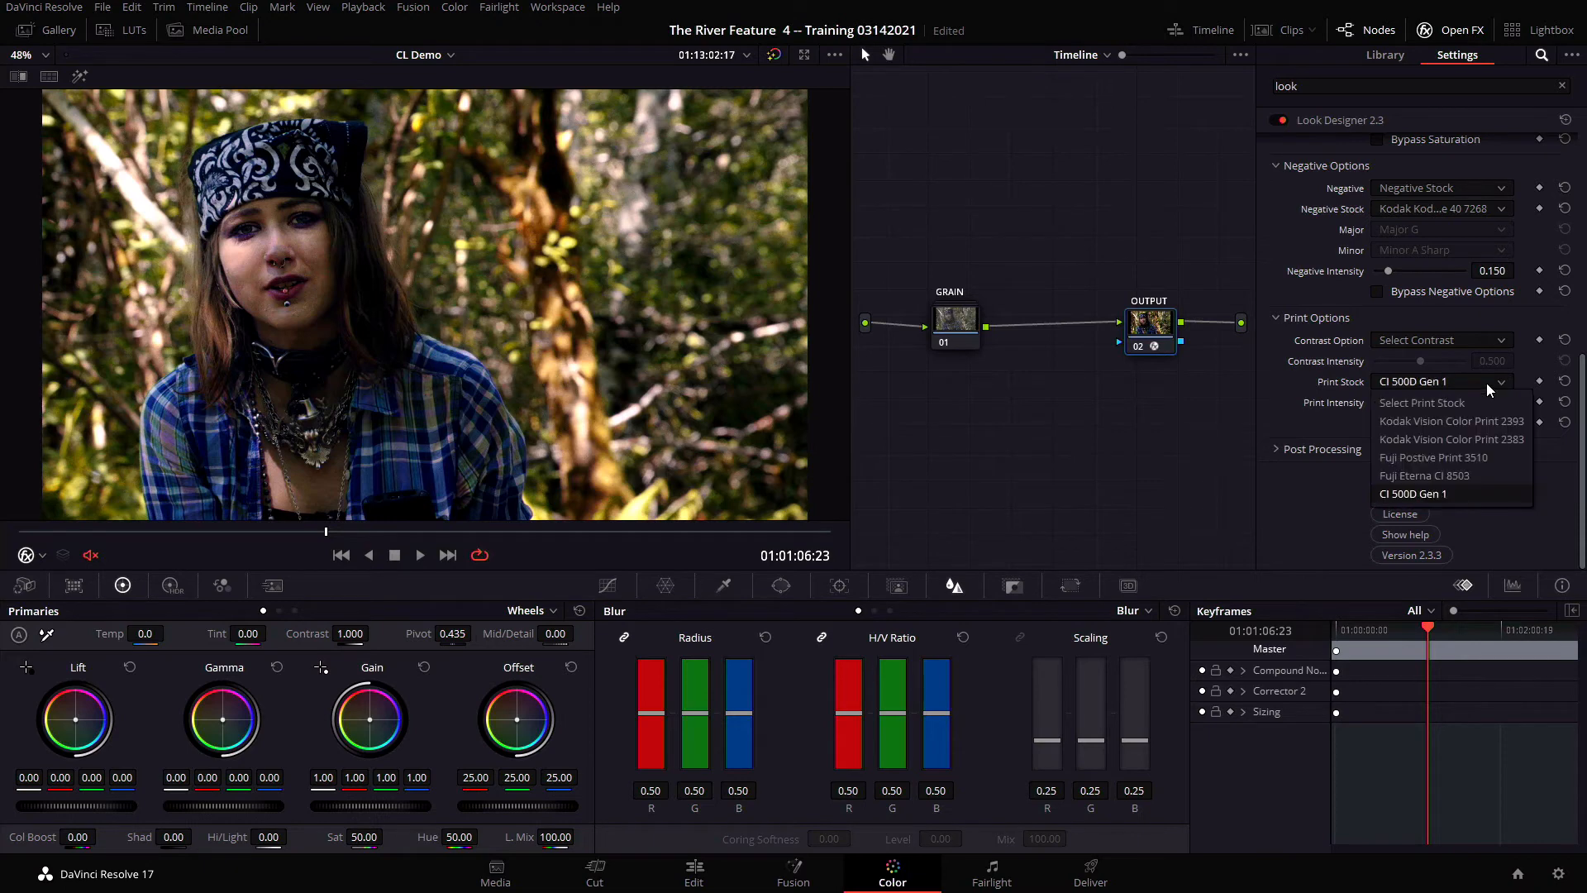
pyautogui.click(1499, 447)
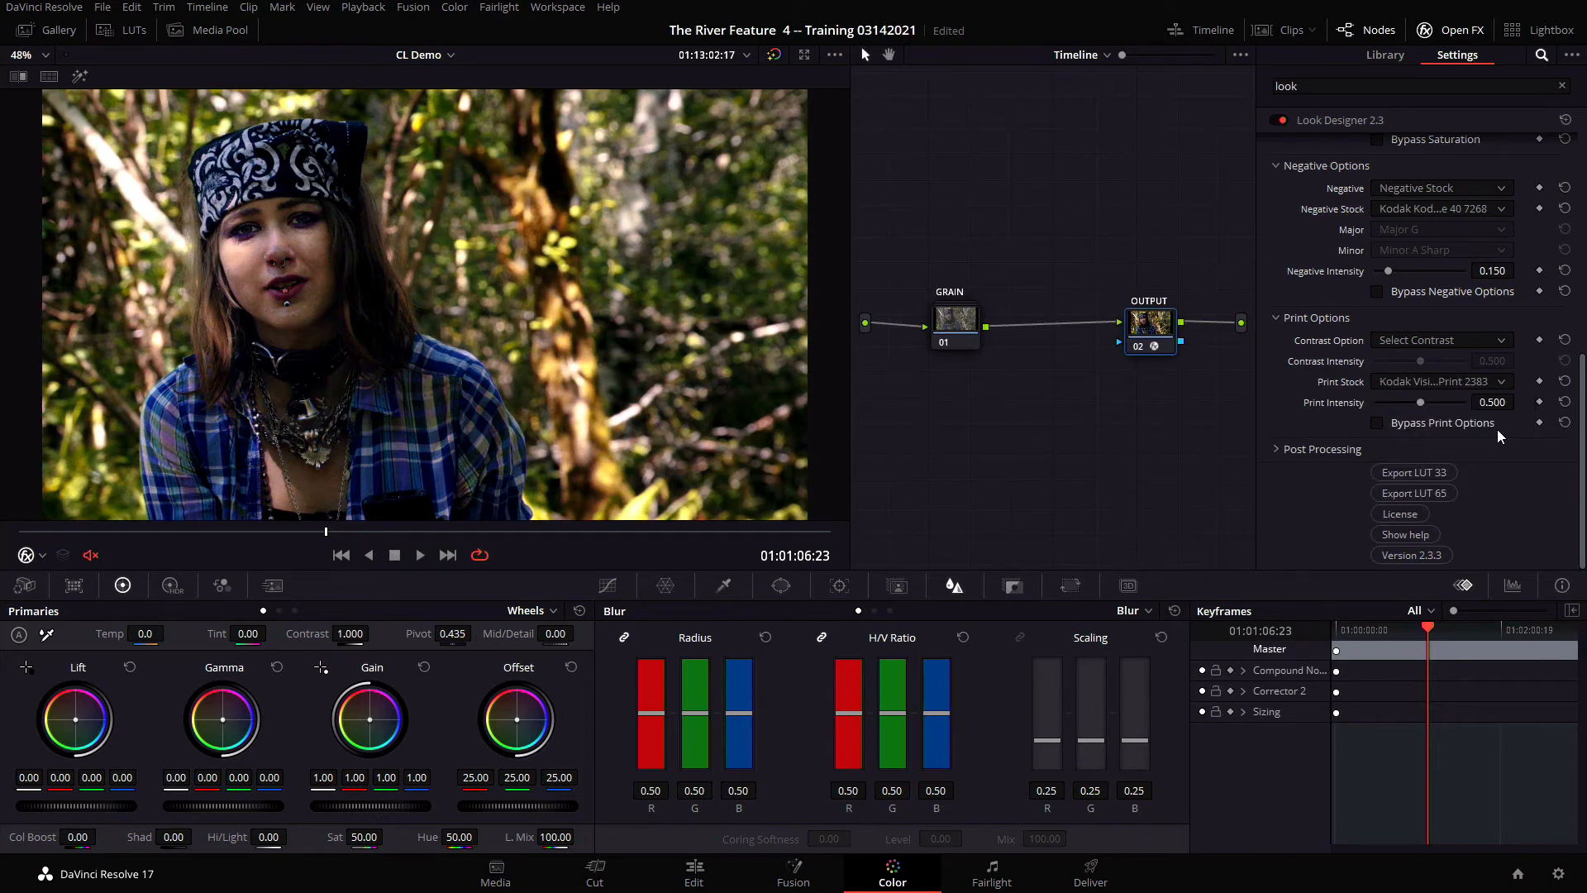
pyautogui.click(1501, 403)
pyautogui.write('0.1')
pyautogui.press('Return')
# Enable FPE post processing and set its intensity to 0.312
pyautogui.click(1278, 449)
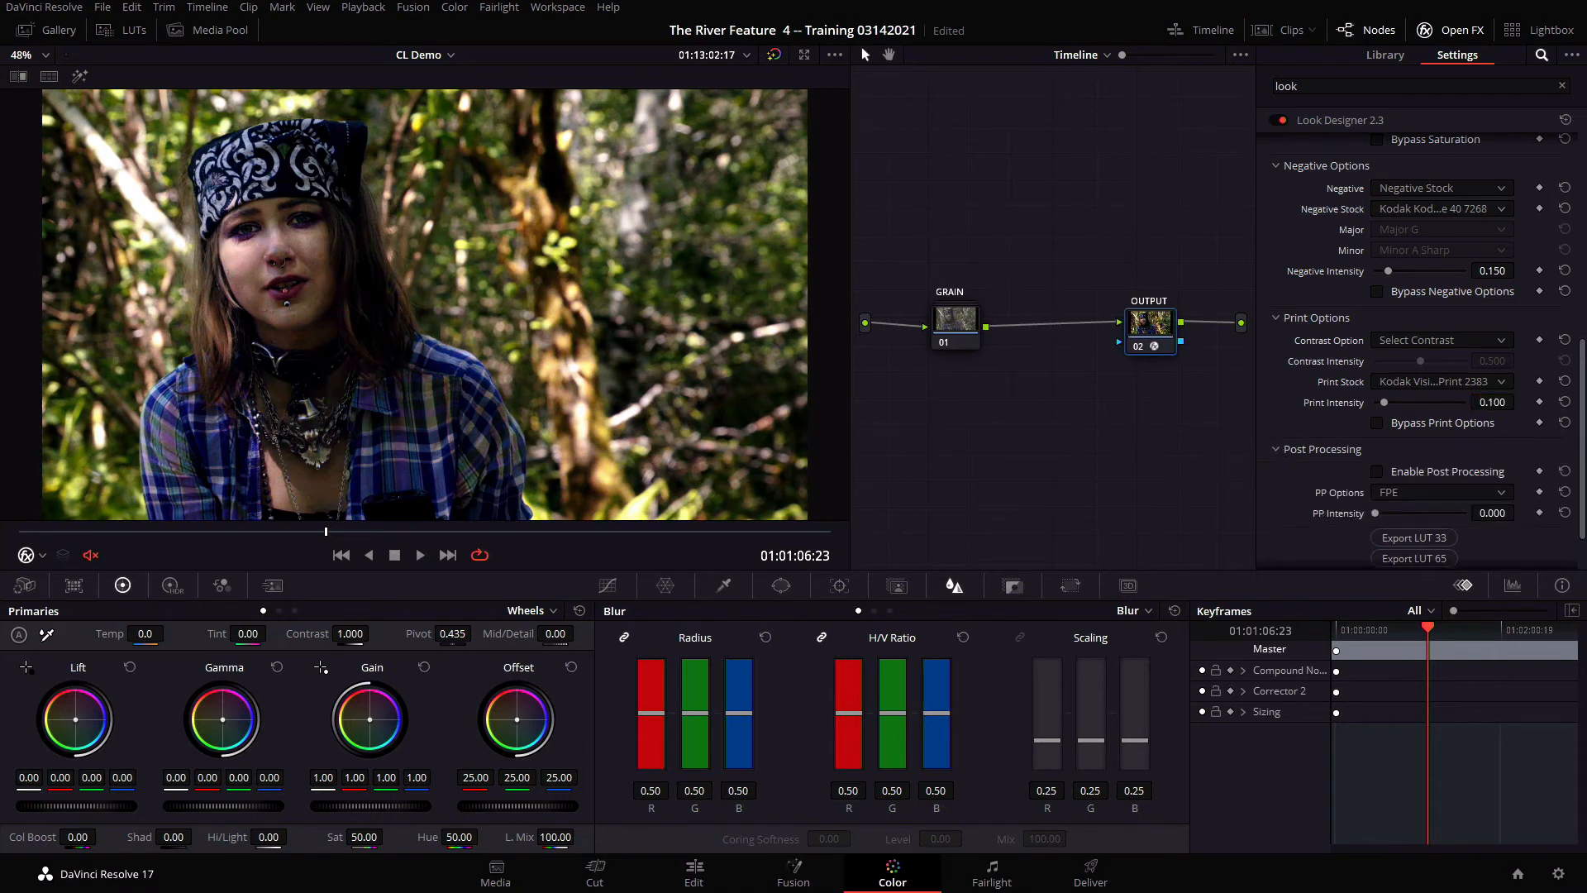
pyautogui.click(1377, 472)
pyautogui.moveTo(1377, 514); pyautogui.dragTo(1419, 514)
pyautogui.moveTo(1419, 516); pyautogui.dragTo(1402, 517)
# Try the S2 and F2 contrast options for the print and settle on KODAK 2383
pyautogui.click(1440, 342)
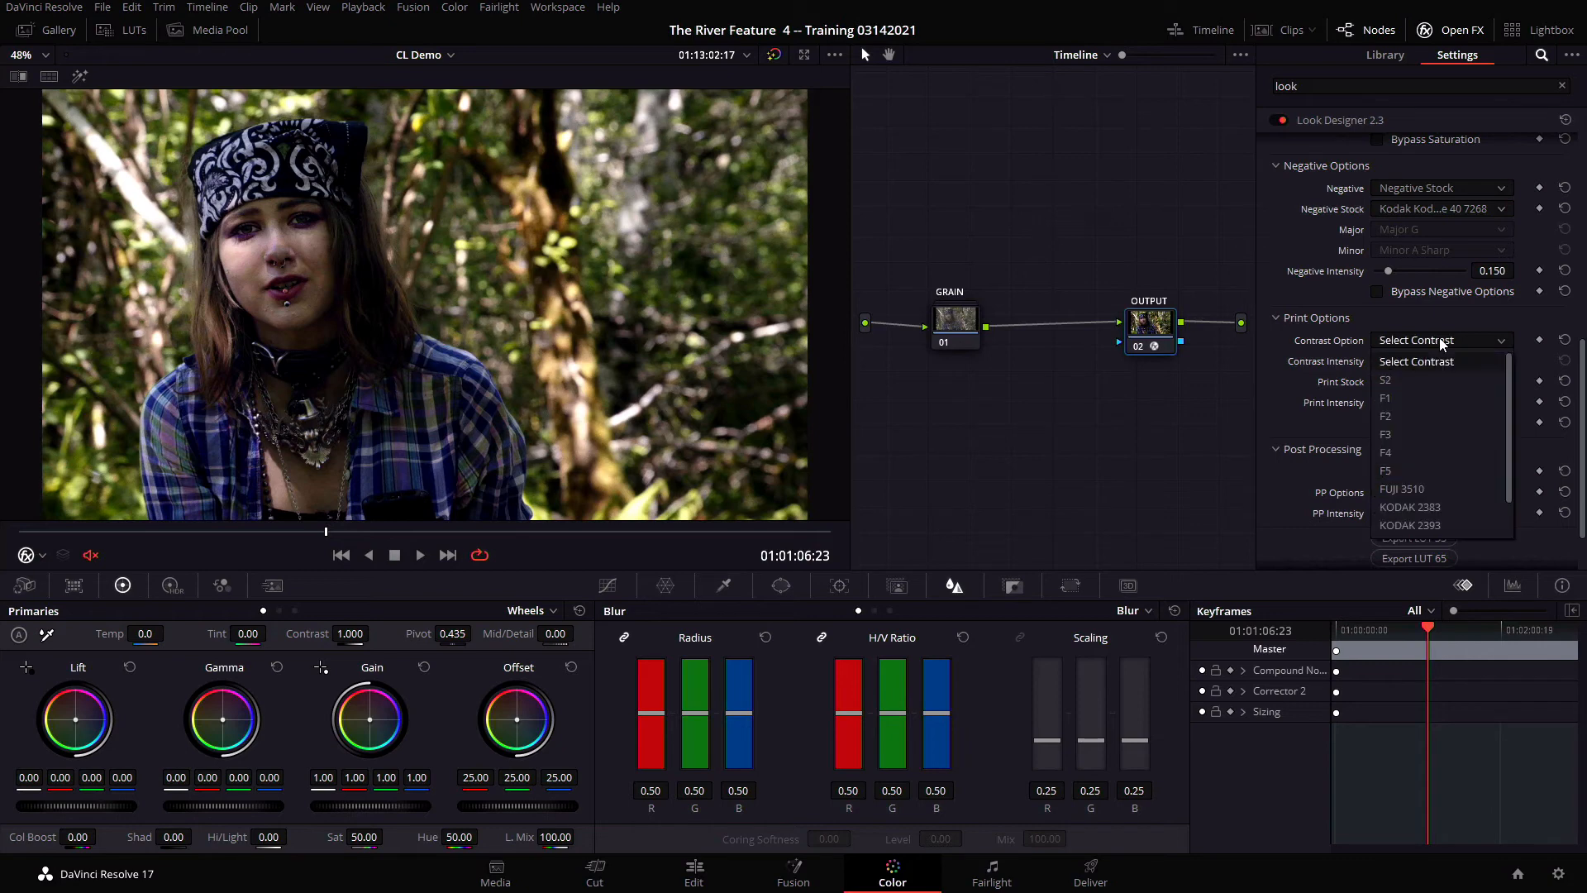
pyautogui.click(1446, 379)
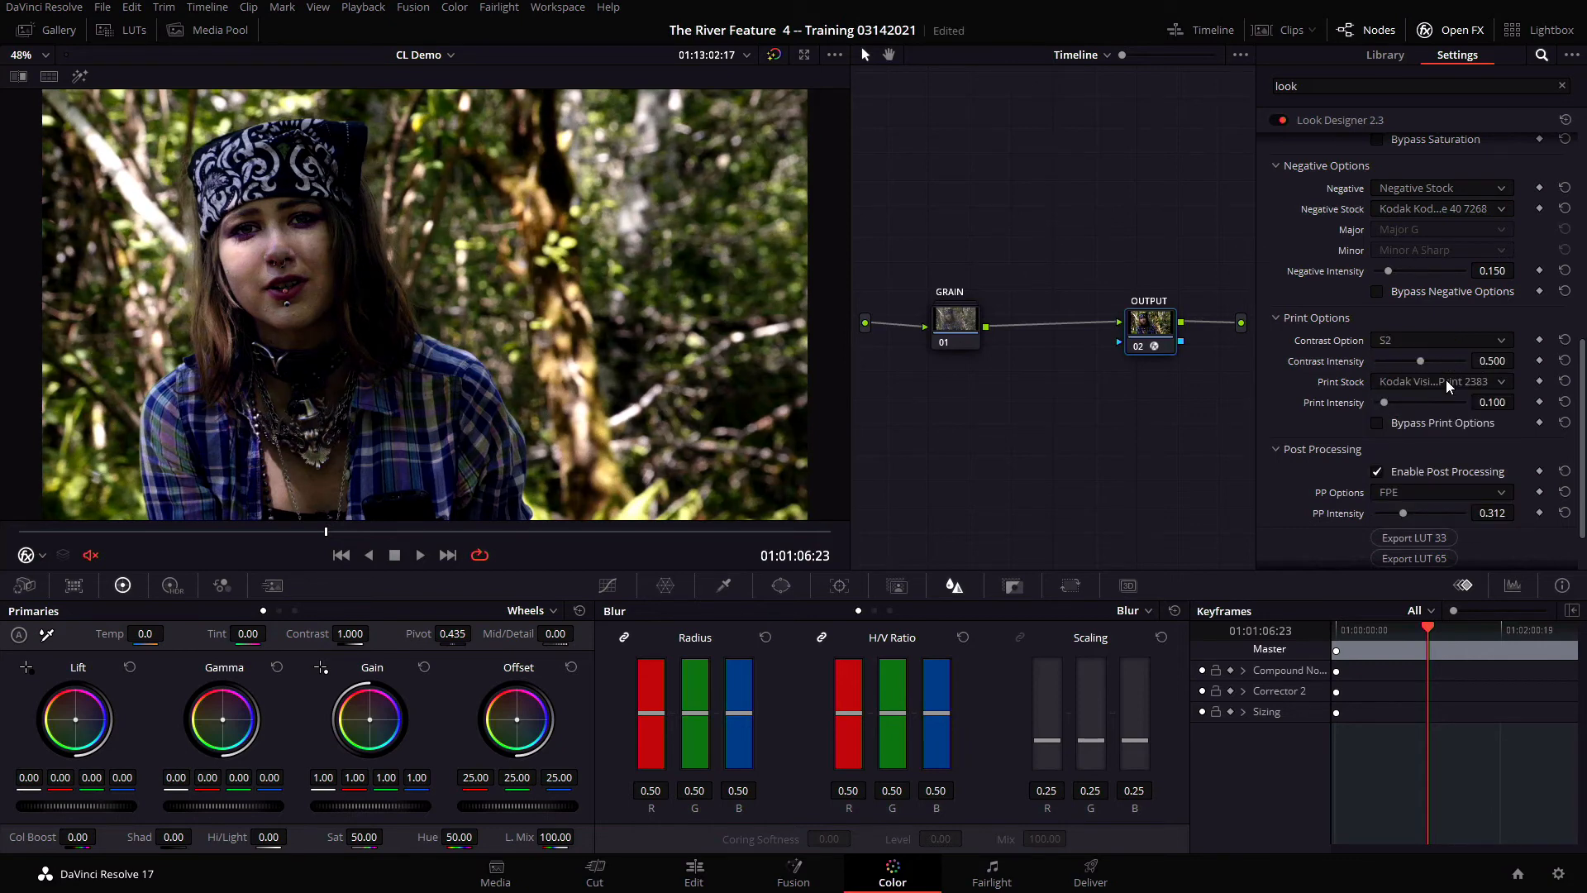
pyautogui.click(1446, 339)
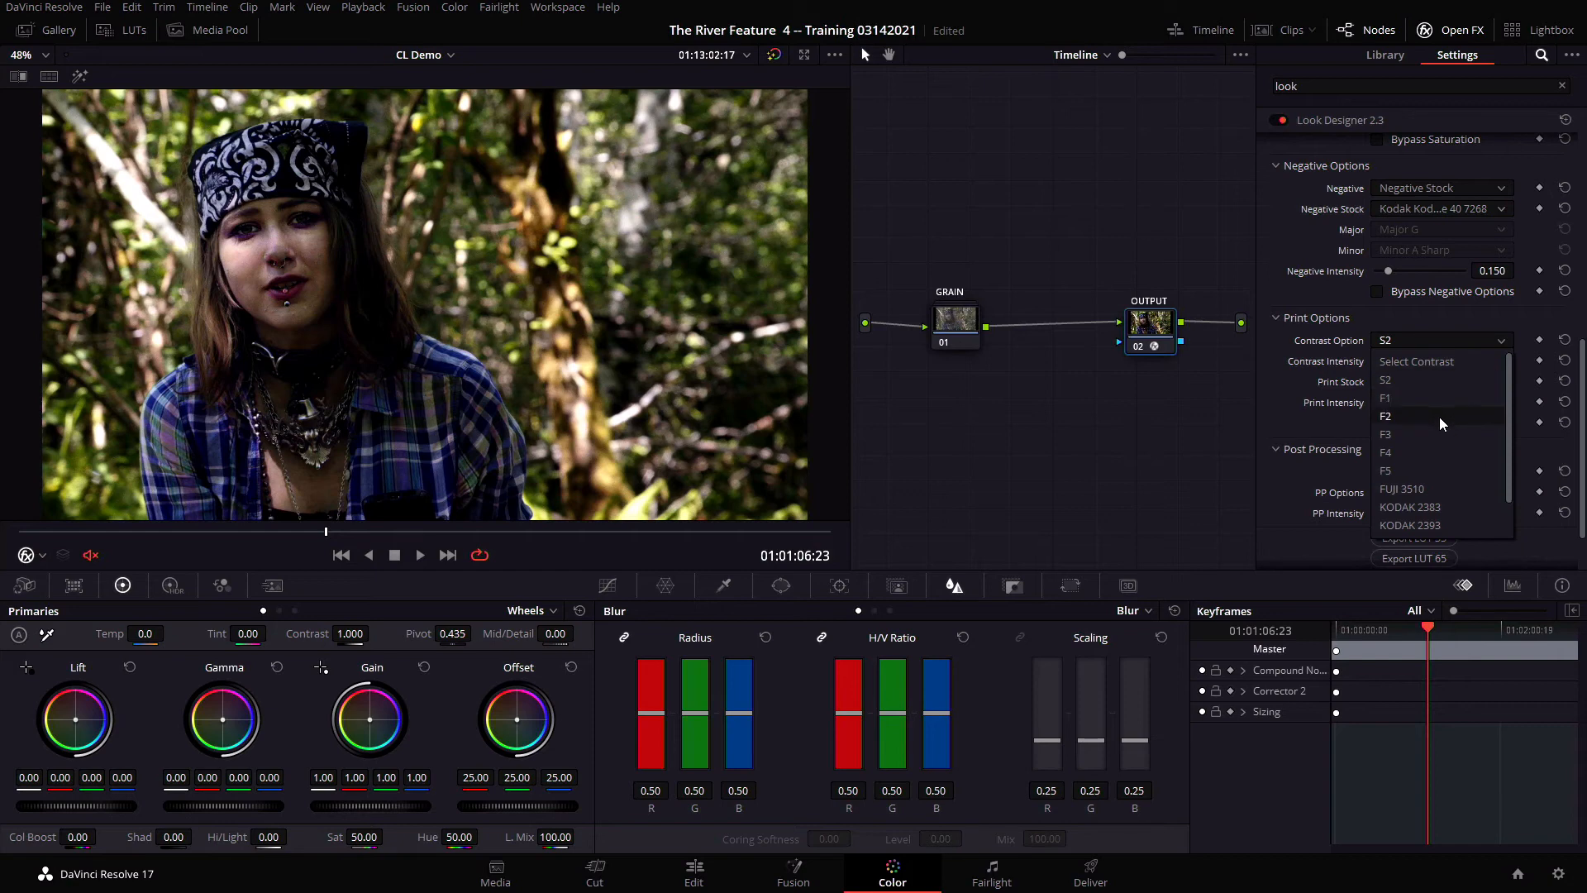
pyautogui.click(1440, 417)
pyautogui.click(1425, 341)
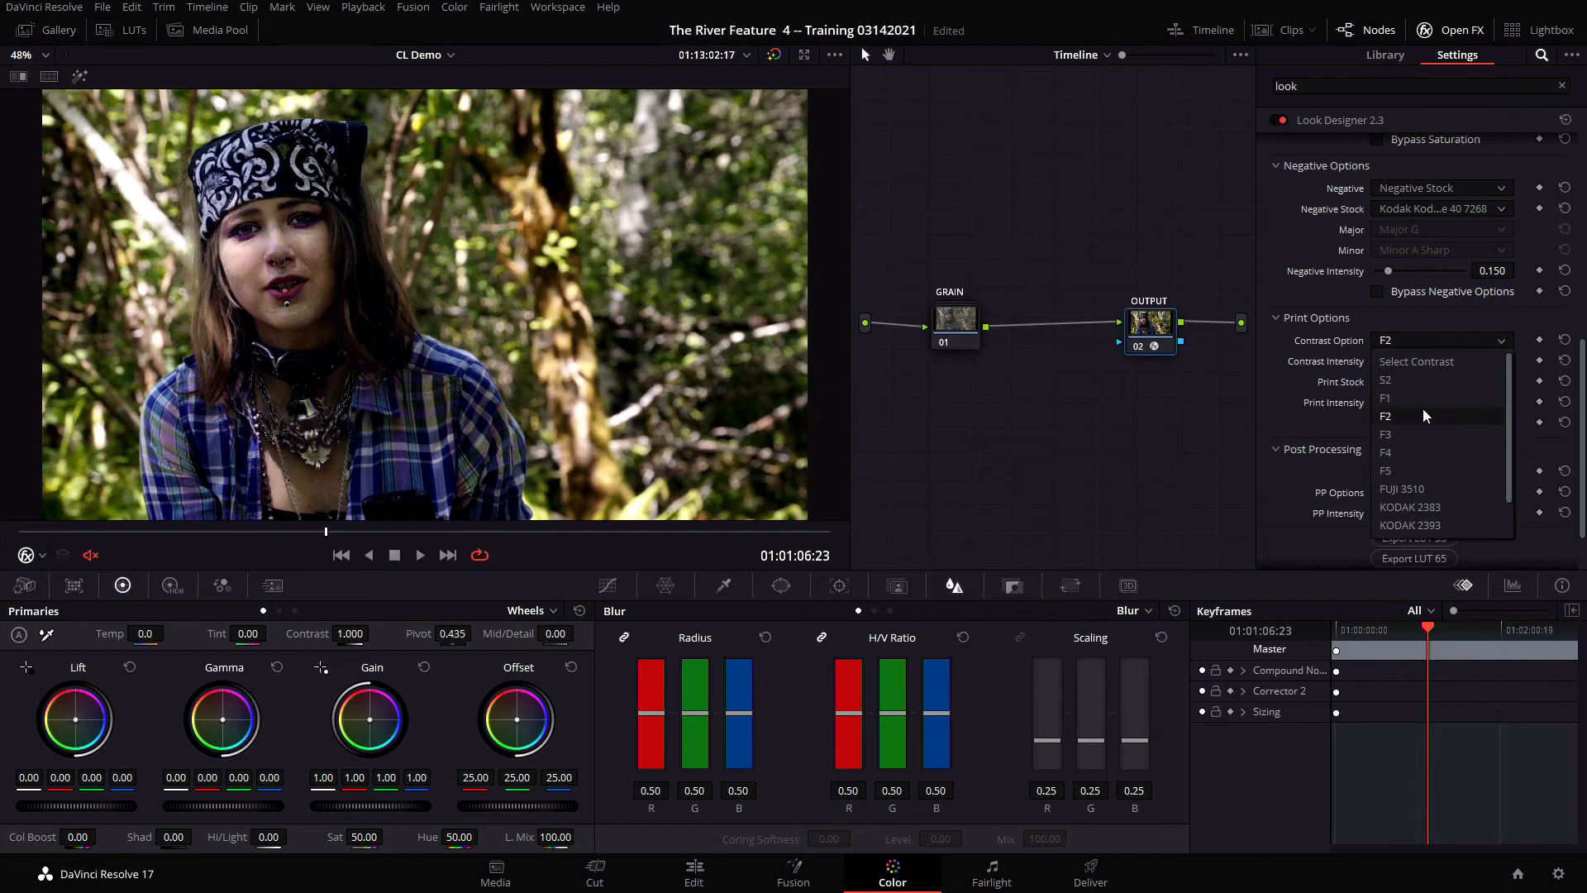
pyautogui.click(1454, 506)
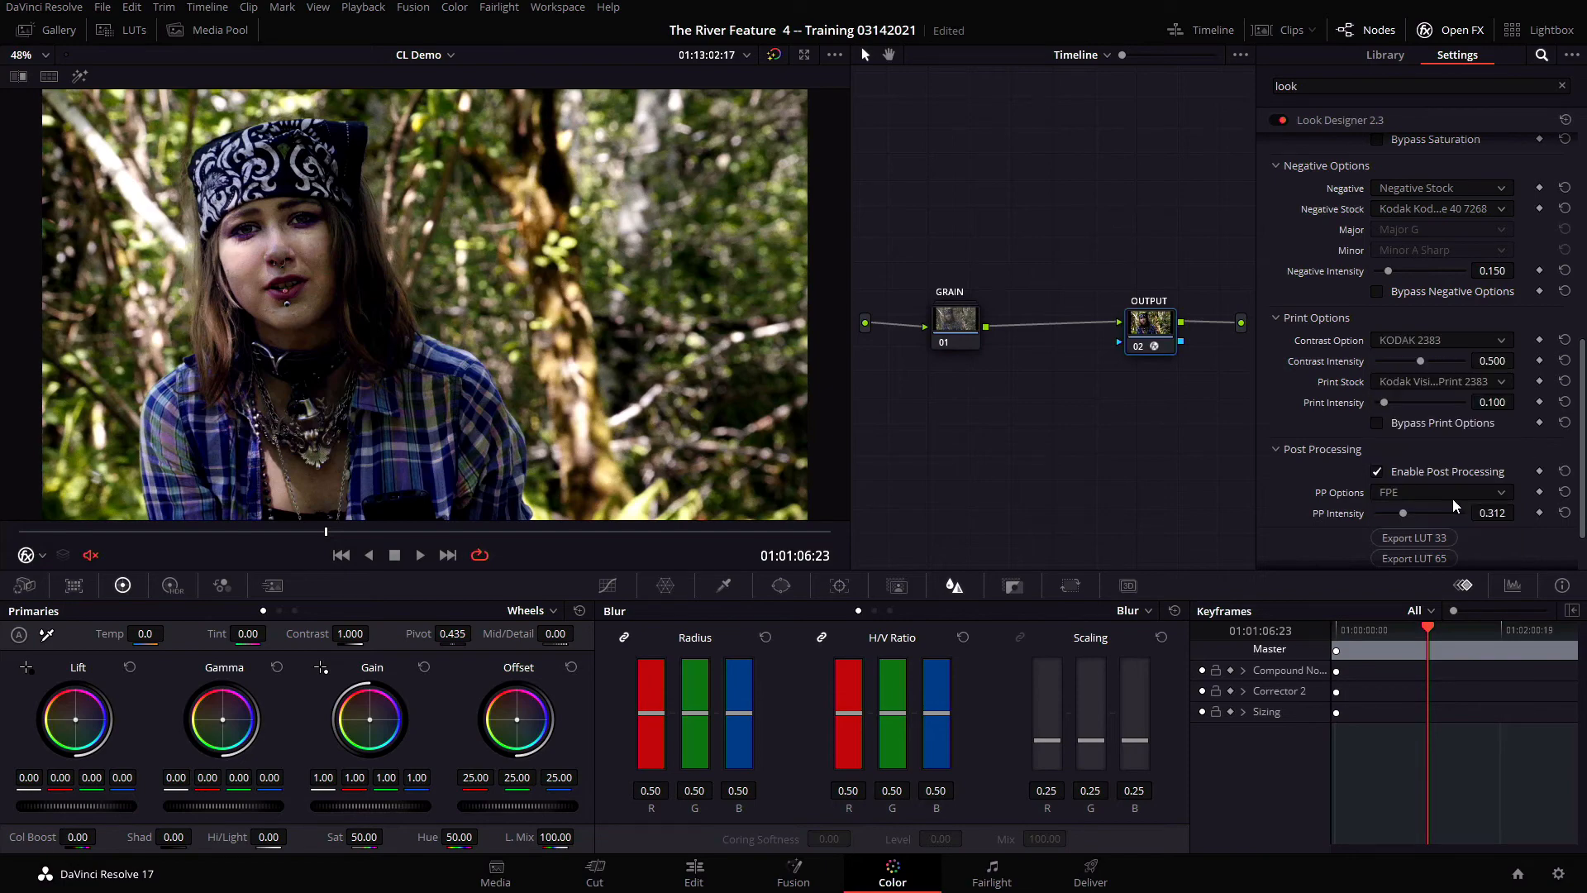
# Reset the print contrast option to Select Contrast in Look Designer
pyautogui.click(1432, 344)
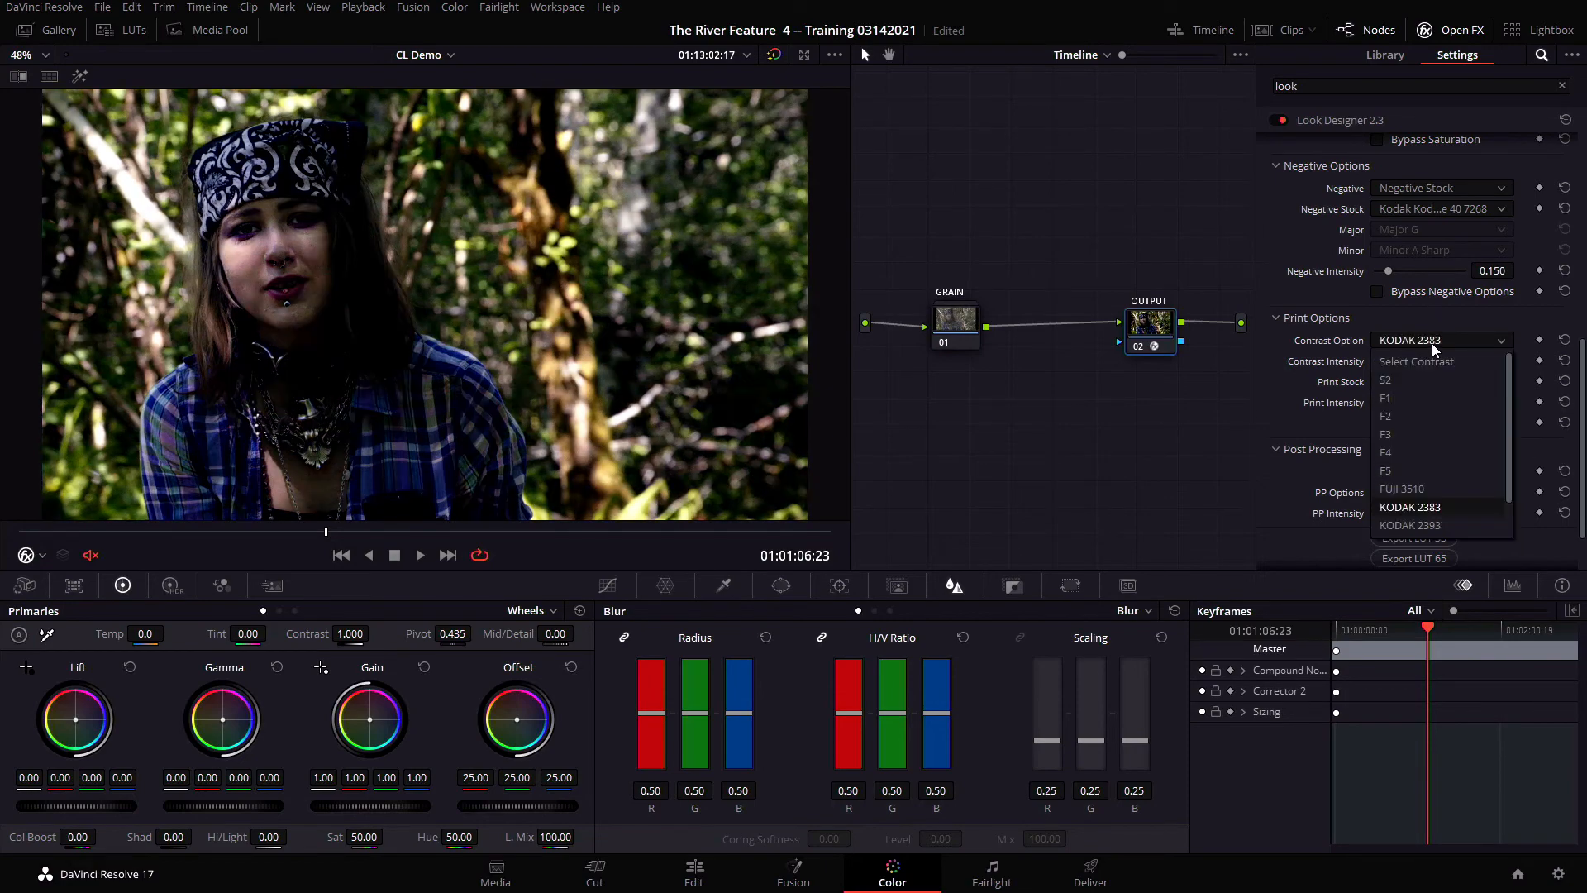
pyautogui.click(1432, 362)
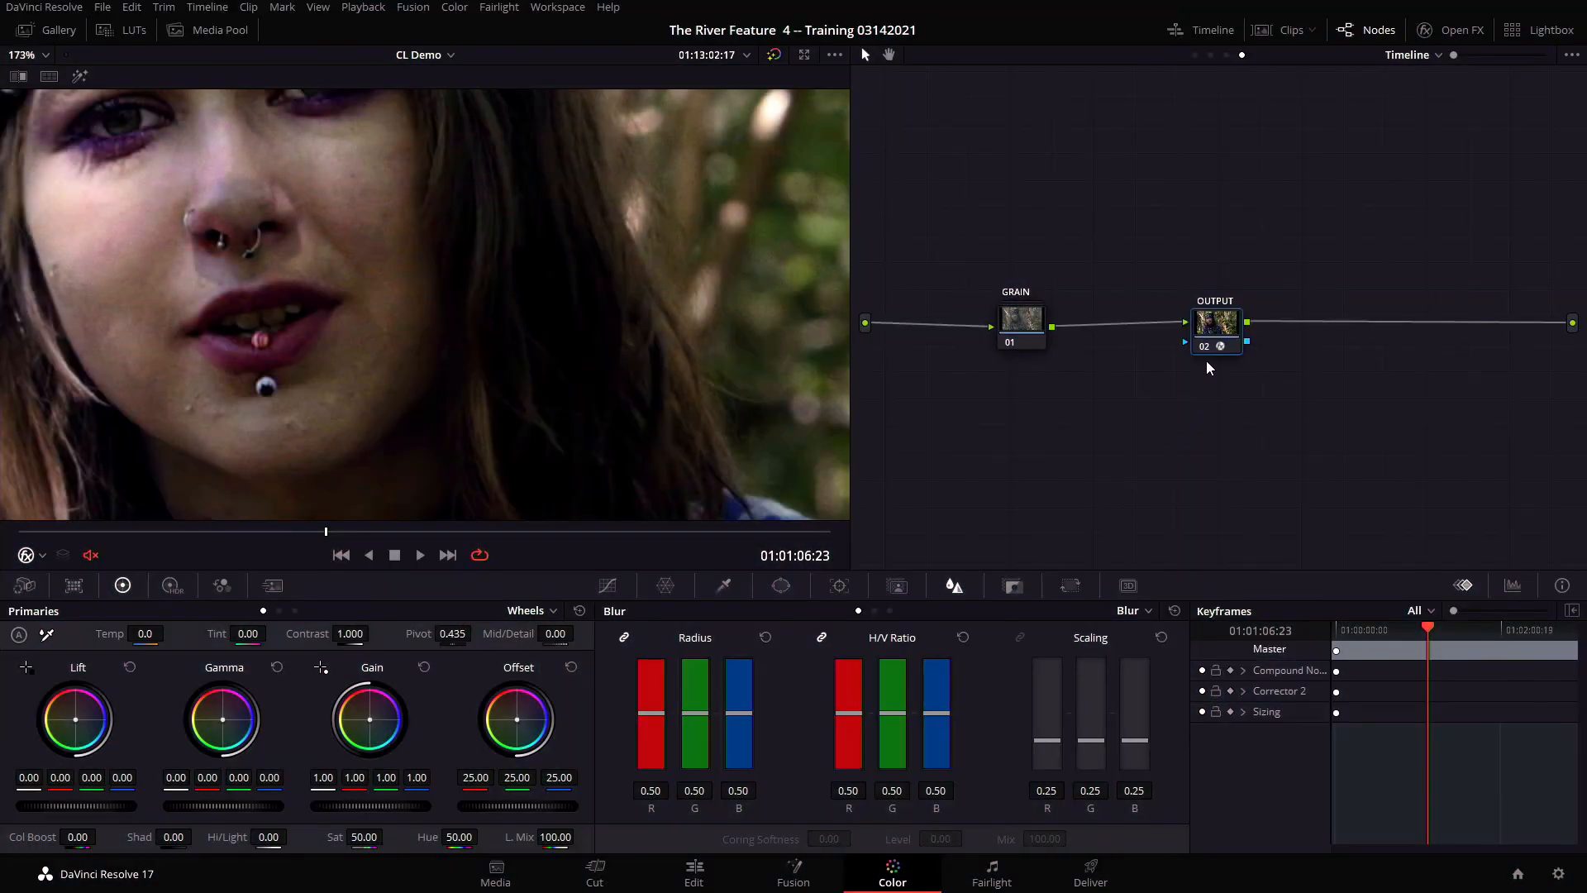
# Open the GRAIN compound node, check its SOFTEN node and display the Grainlab settings of the GRAINLAB node
pyautogui.click(1009, 331)
pyautogui.rightClick(1009, 330)
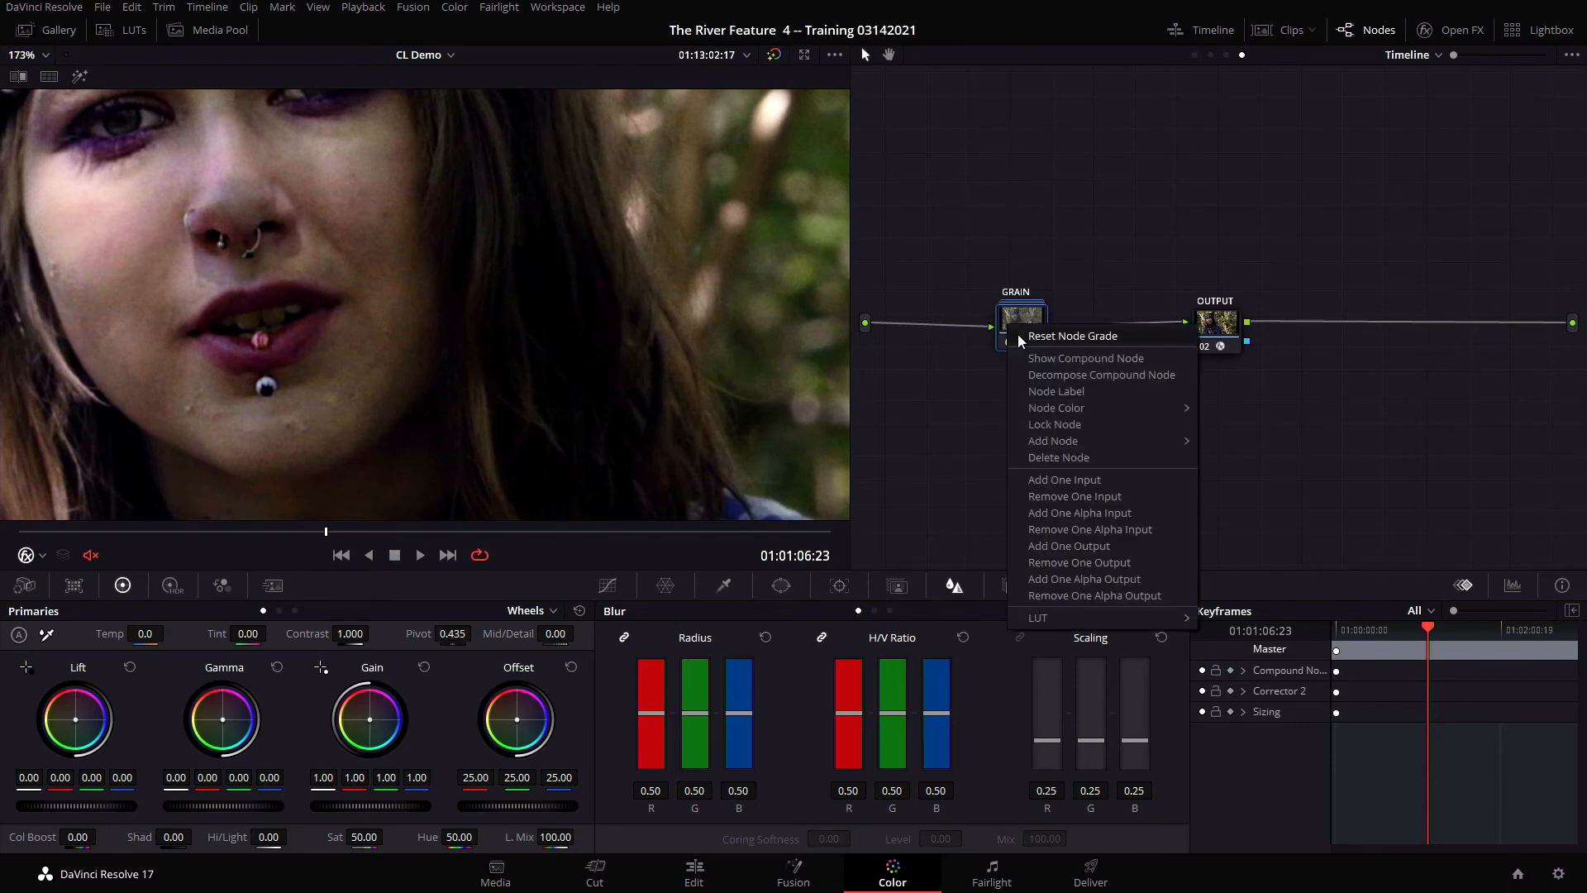
pyautogui.click(1032, 358)
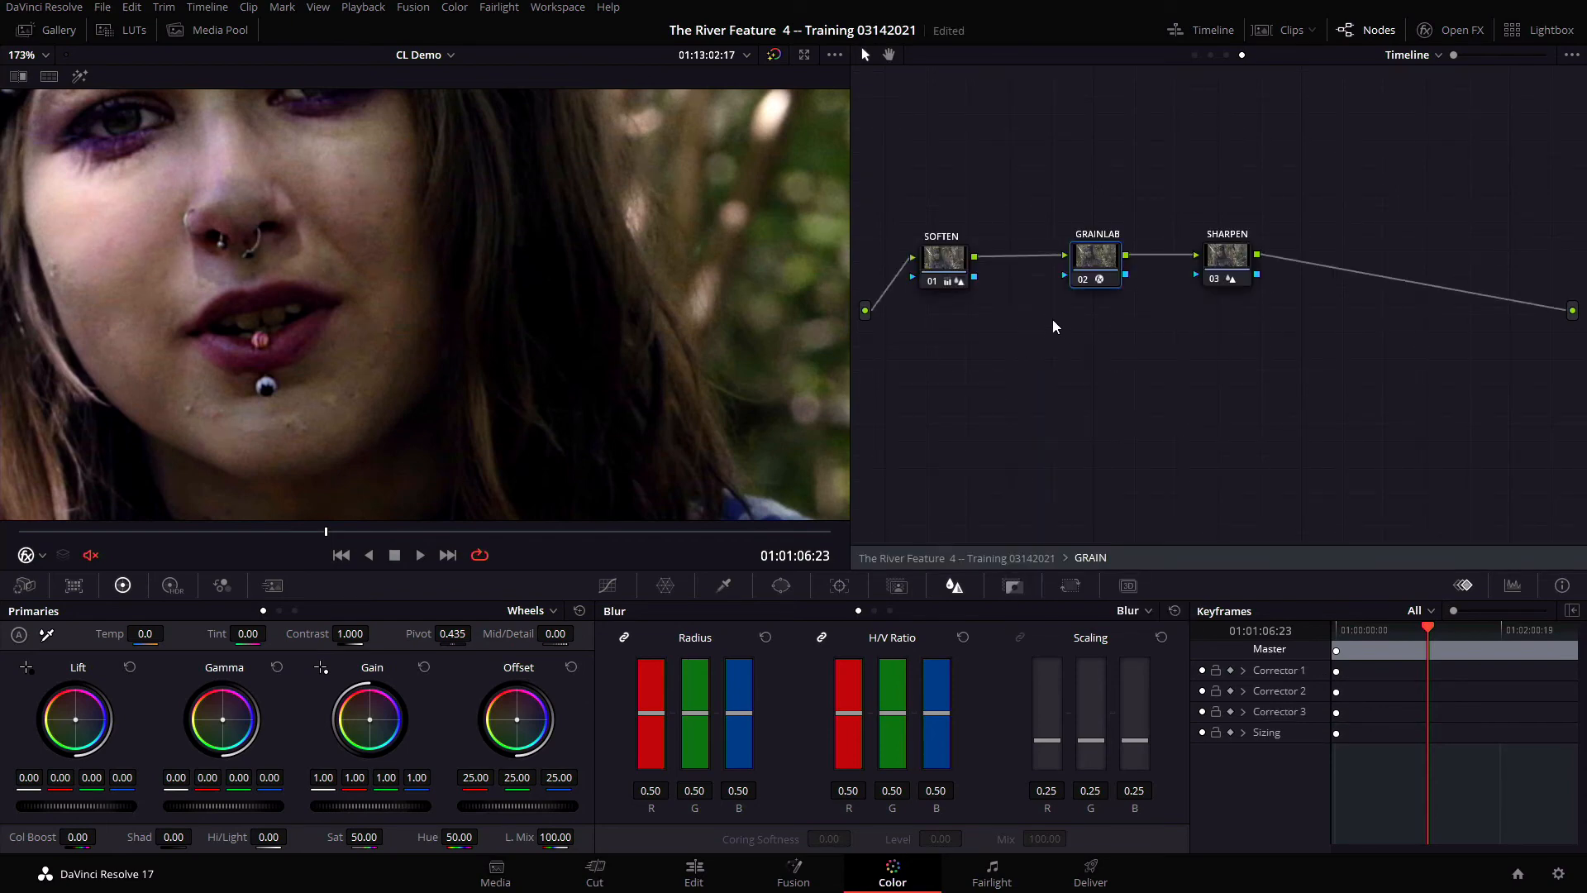
pyautogui.click(936, 262)
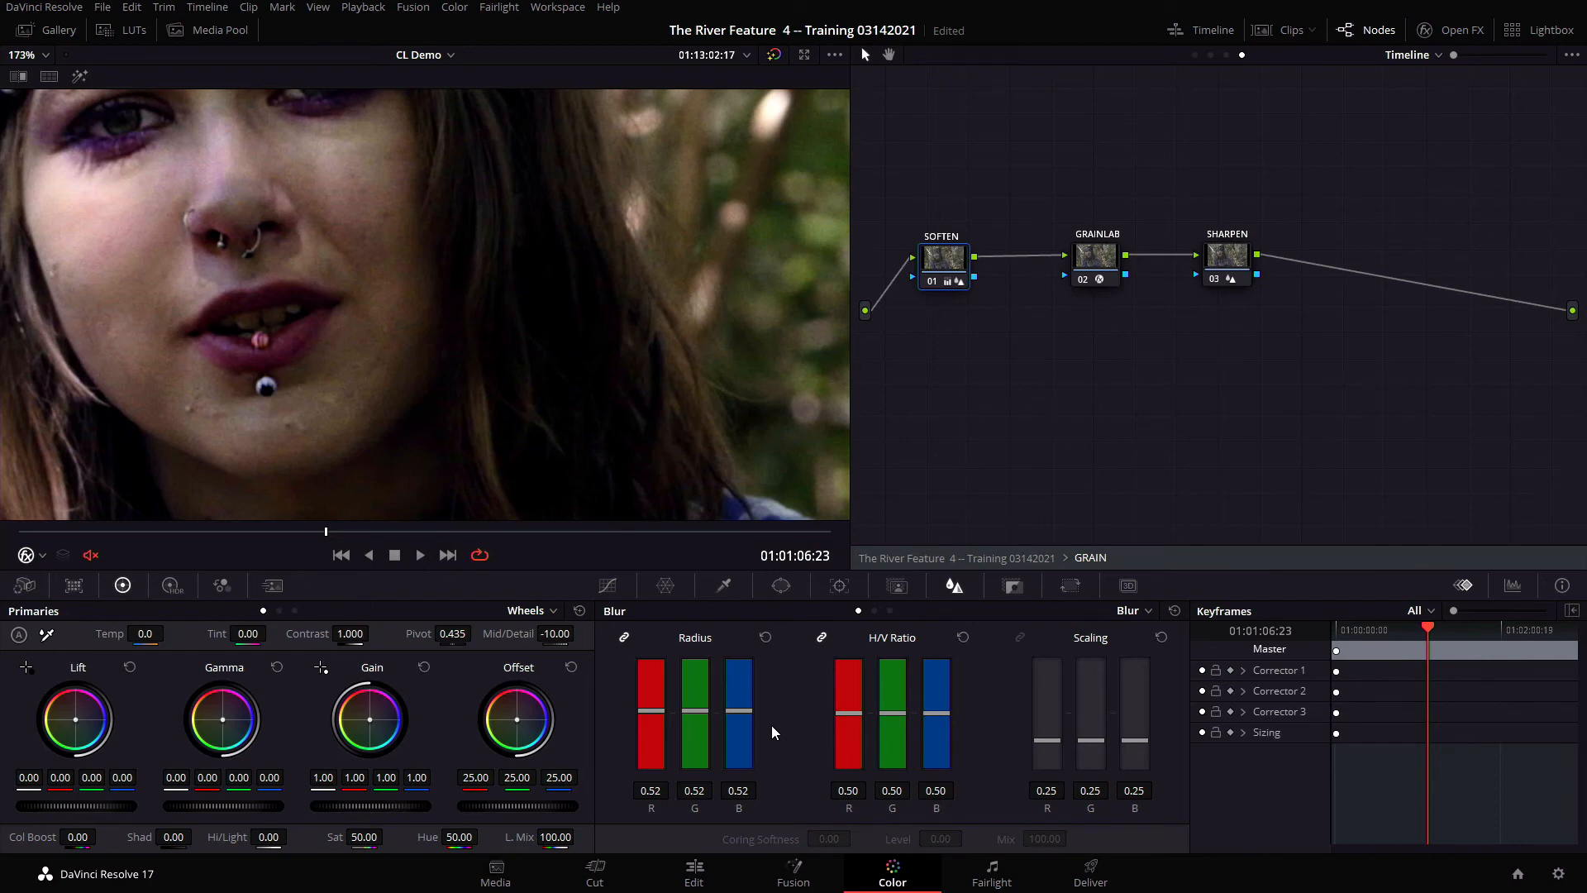
pyautogui.click(1108, 258)
pyautogui.click(1459, 31)
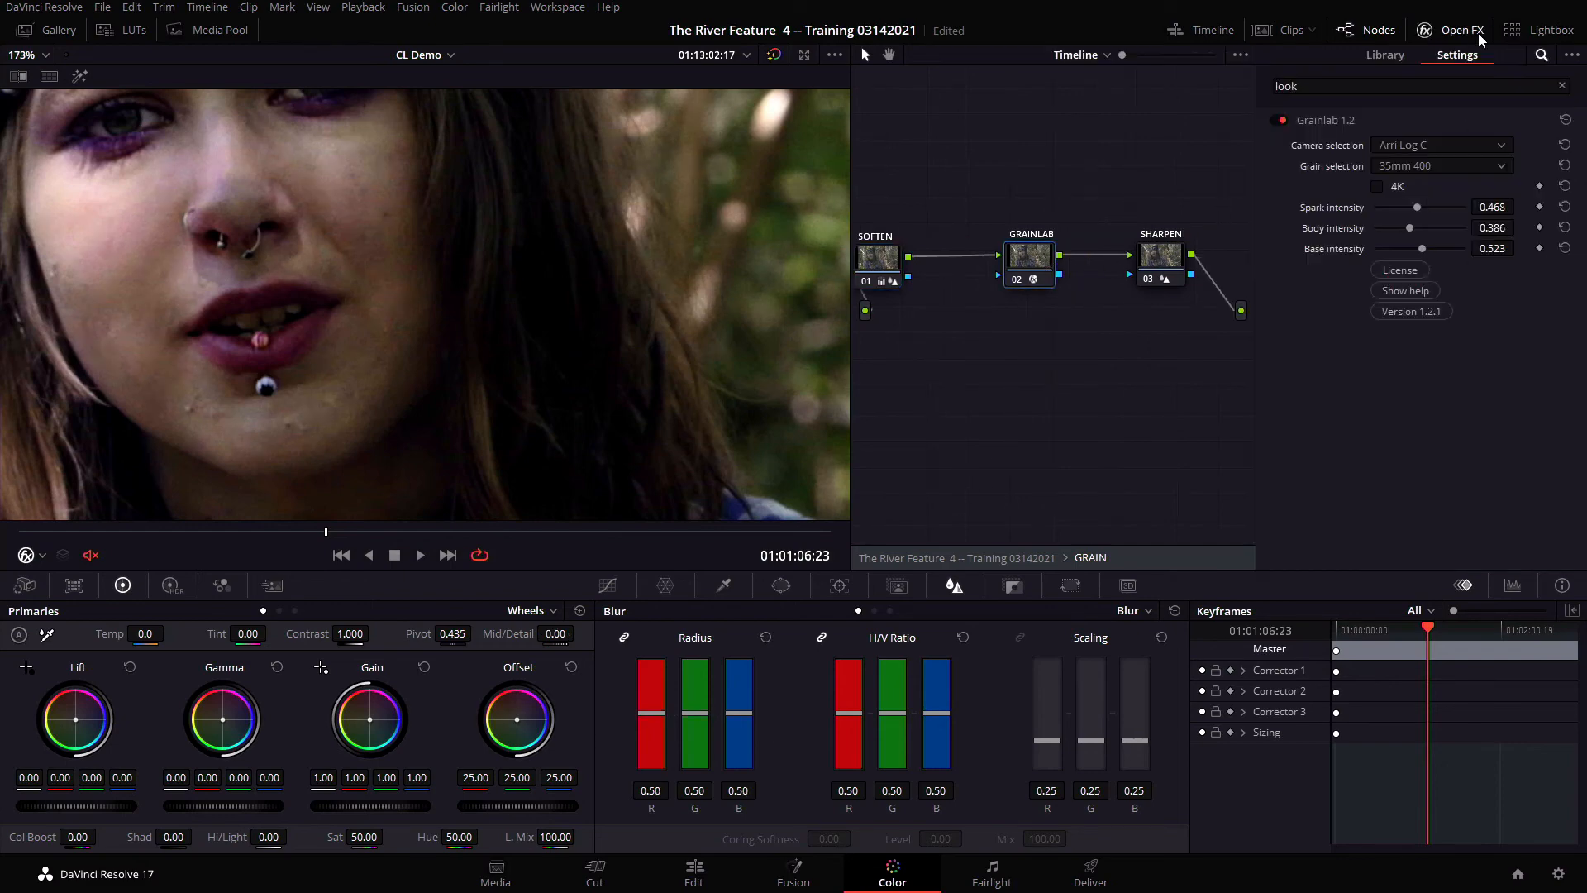
# Enlarge the viewer and play the shot forward and back to review the Grainlab grain
pyautogui.hotkey('alt', 'f')
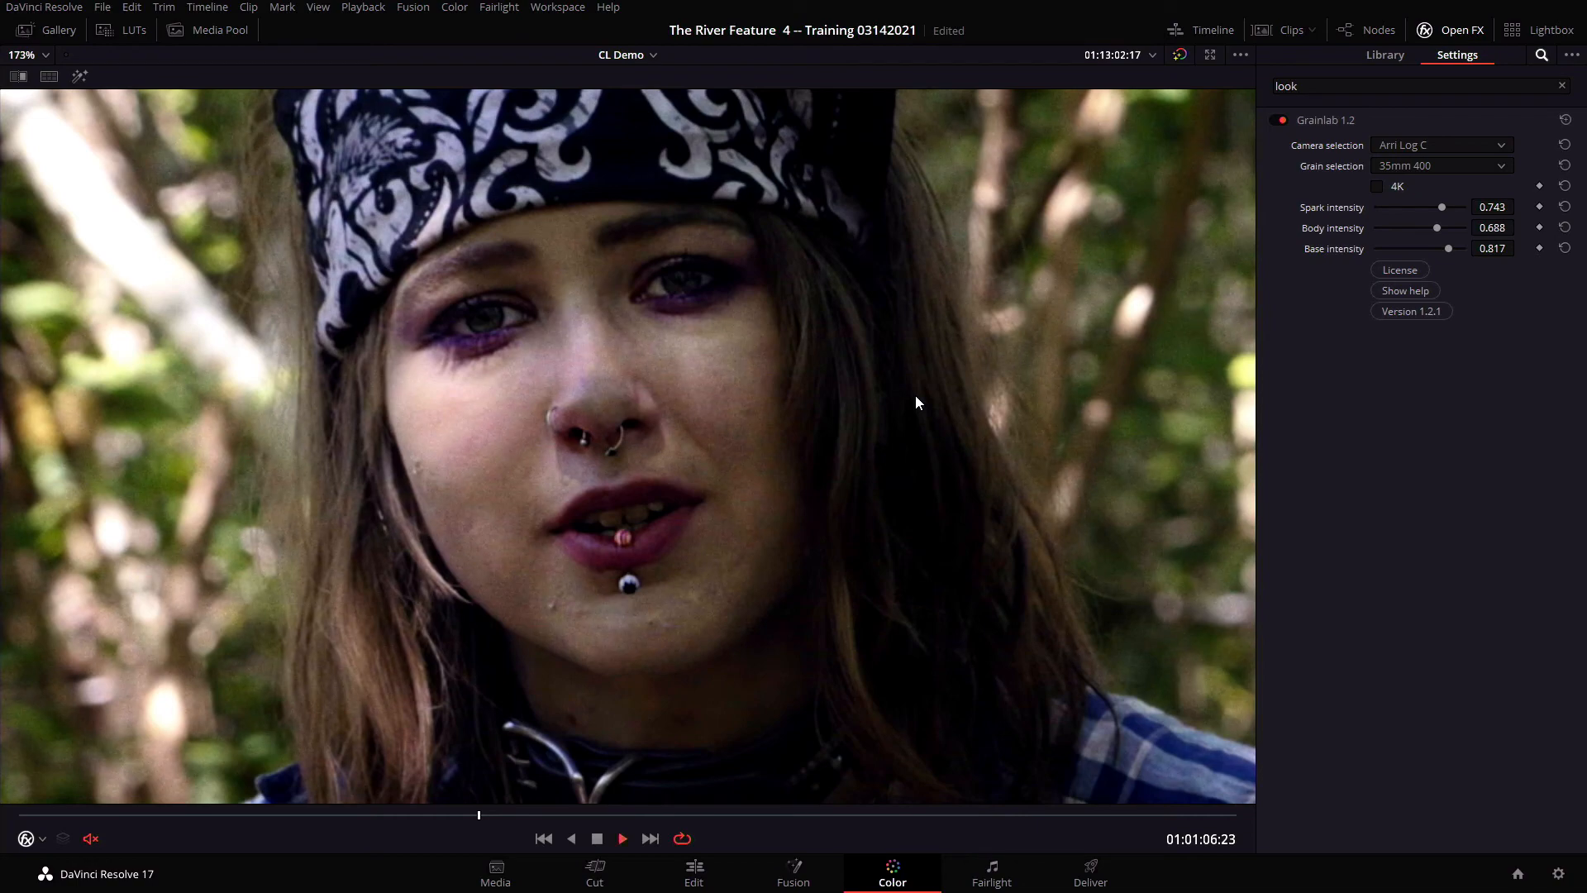
pyautogui.press('space')
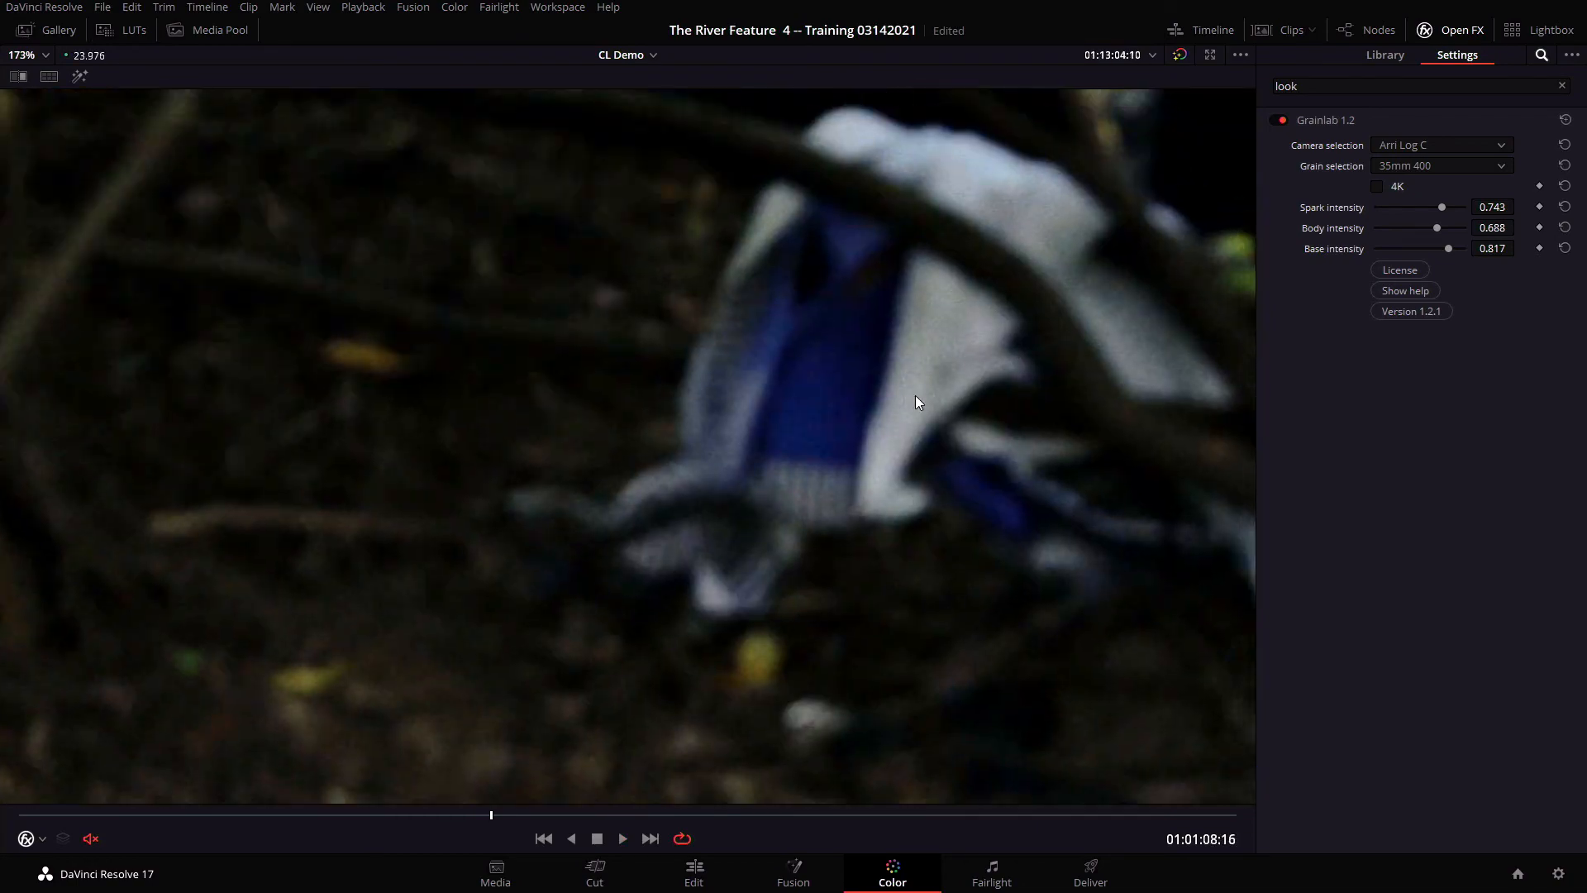
pyautogui.press('space')
pyautogui.press('j')
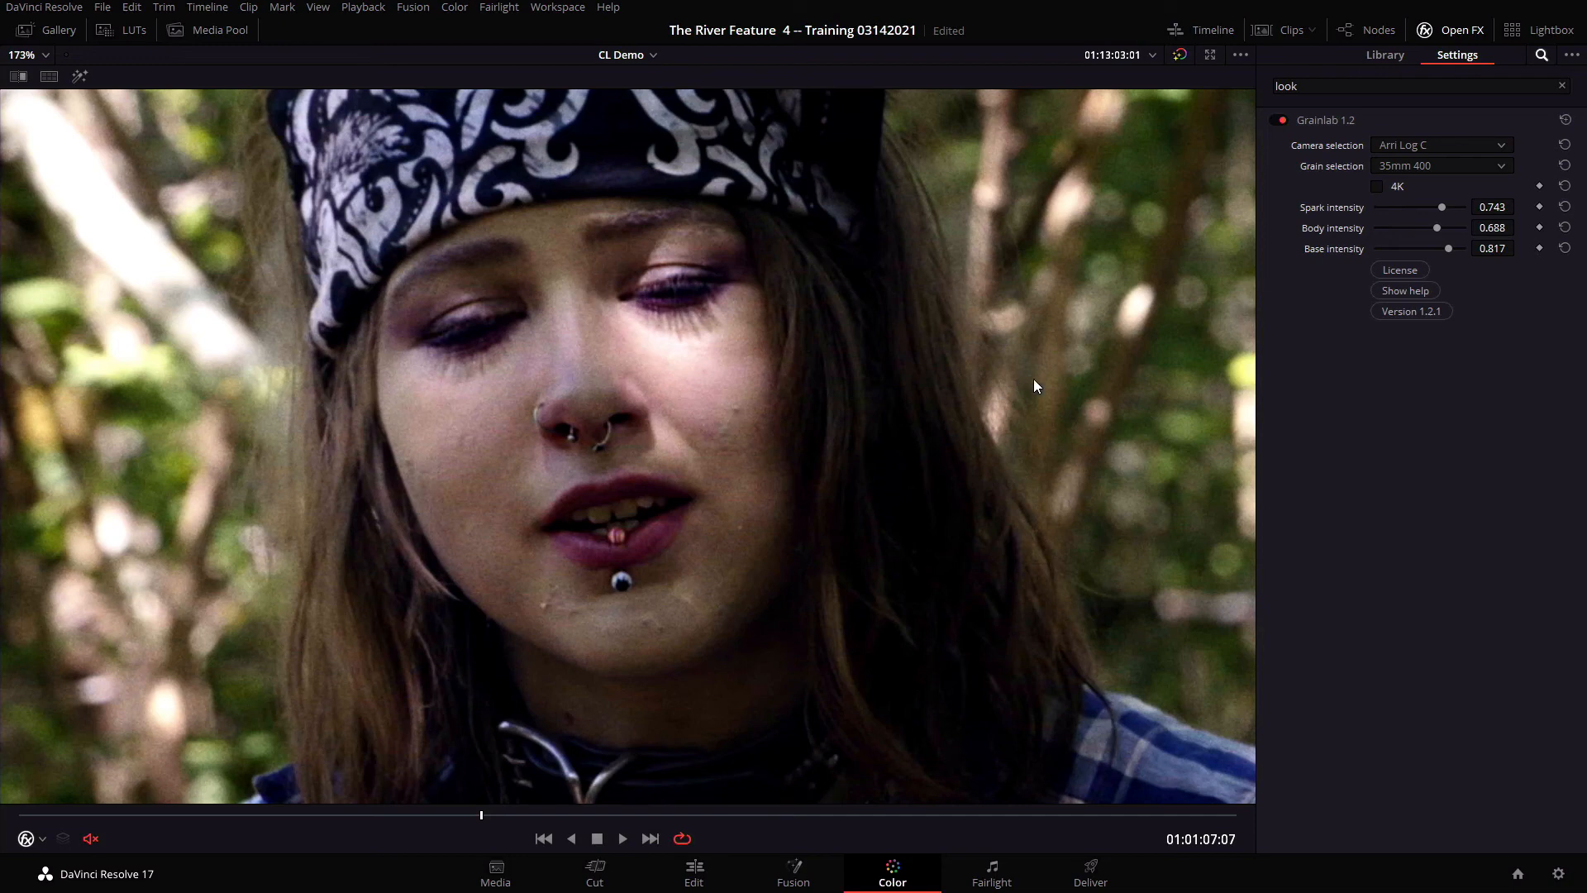
# Set the Grainlab spark intensity to 0.367 and the body and base intensities to 0.587, and restore the normal viewer layout
pyautogui.click(1432, 207)
pyautogui.moveTo(1432, 206)
pyautogui.mouseDown()
pyautogui.moveTo(1428, 249)
pyautogui.moveTo(1408, 208)
pyautogui.mouseUp()
pyautogui.hotkey('alt', 'f')
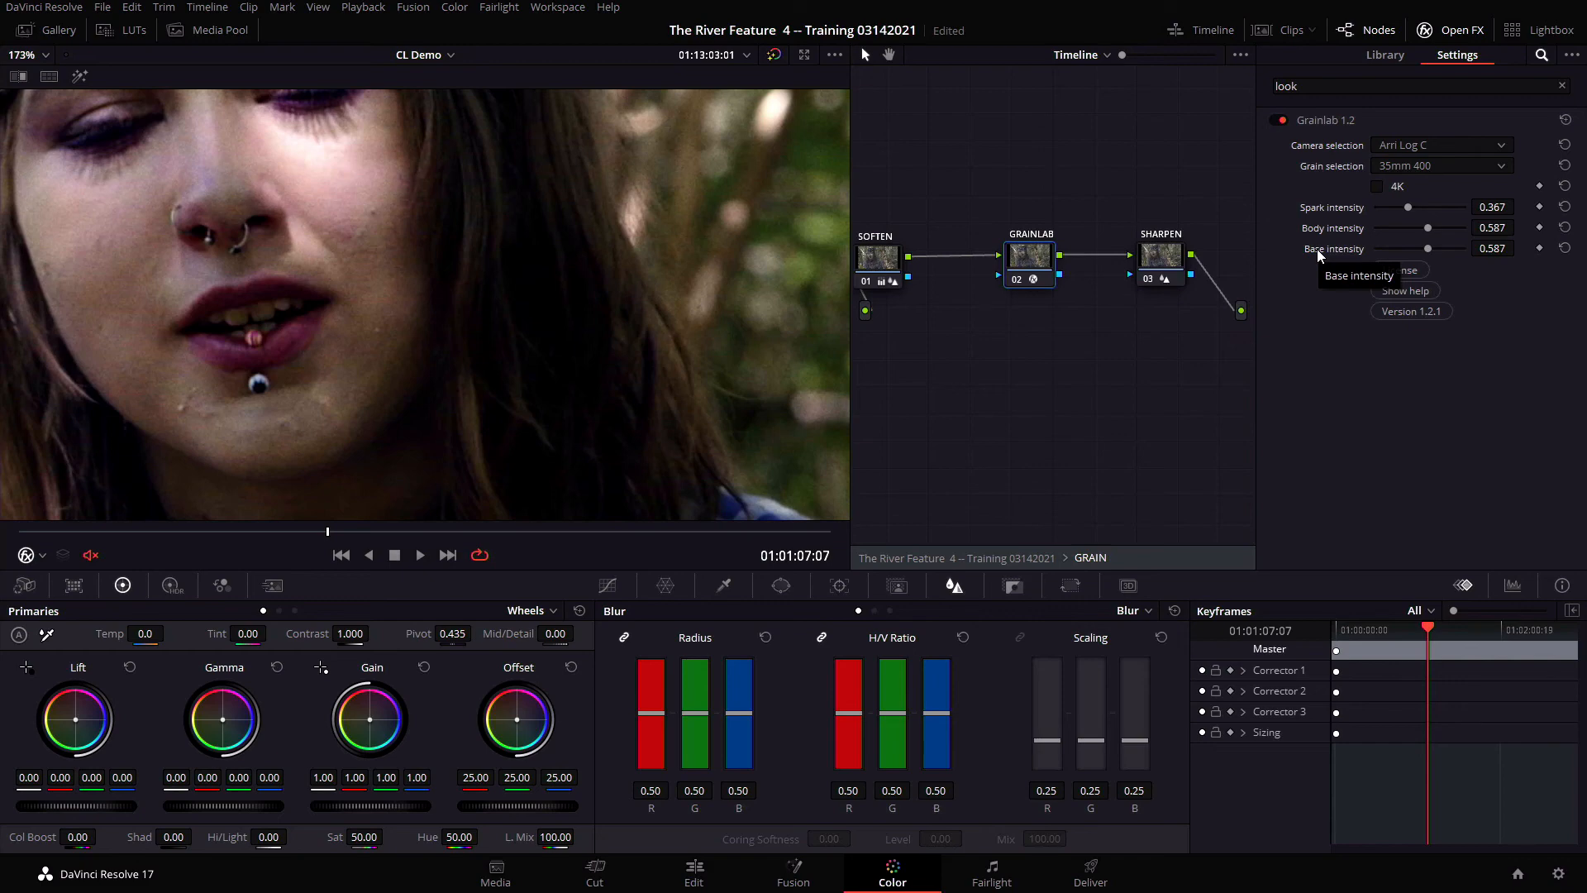
# Examine the available Grainlab grain selections without changing the stock, and inspect the SHARPEN node's blur settings
pyautogui.click(1435, 171)
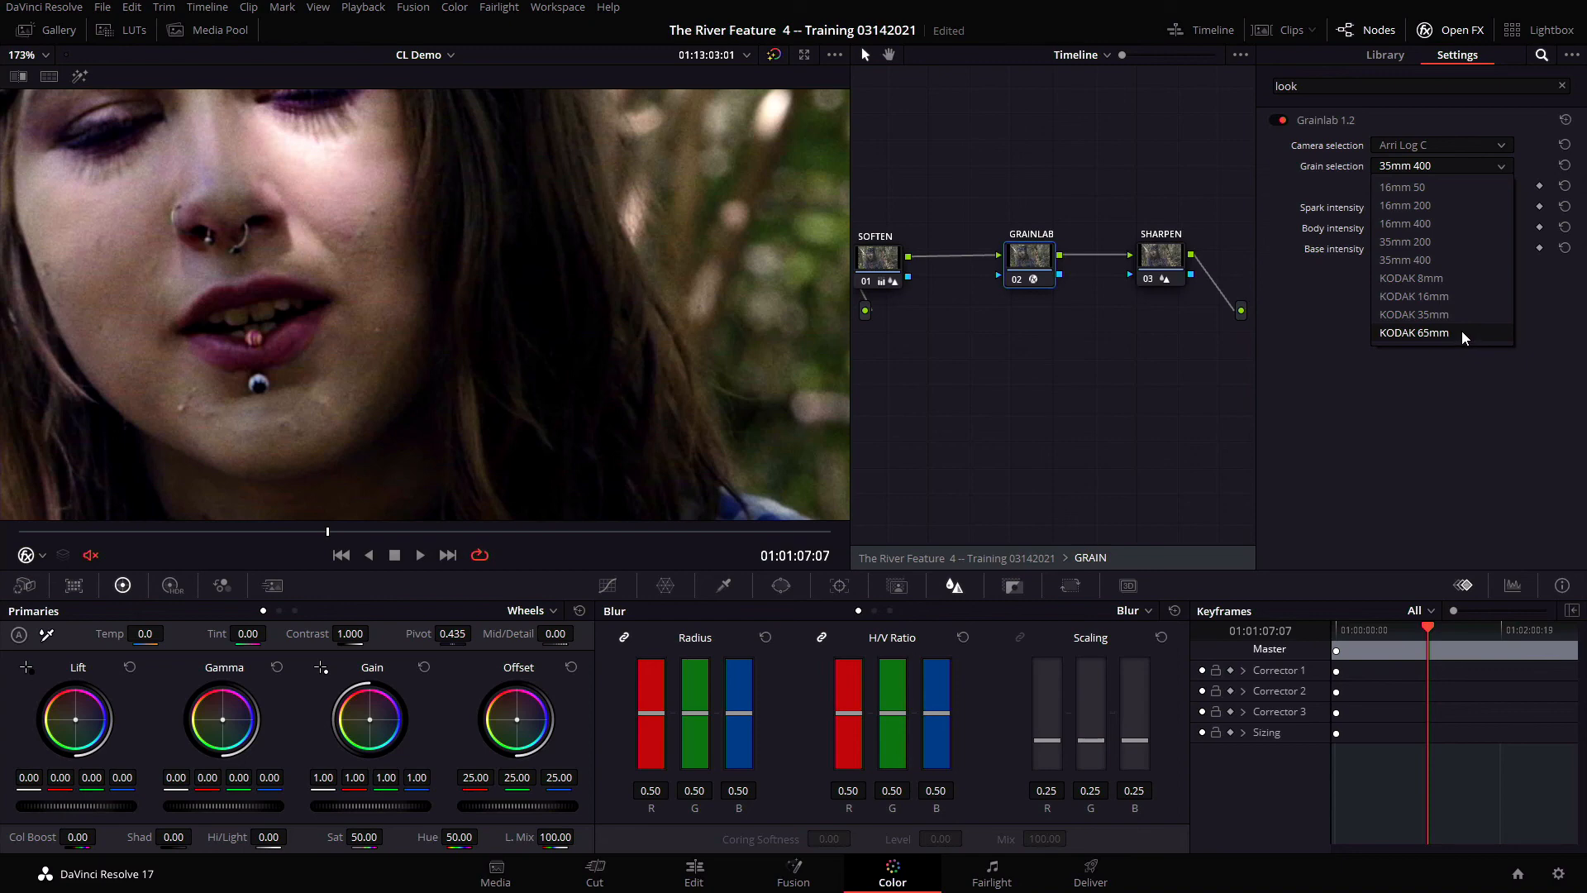
pyautogui.click(1138, 326)
pyautogui.click(1168, 273)
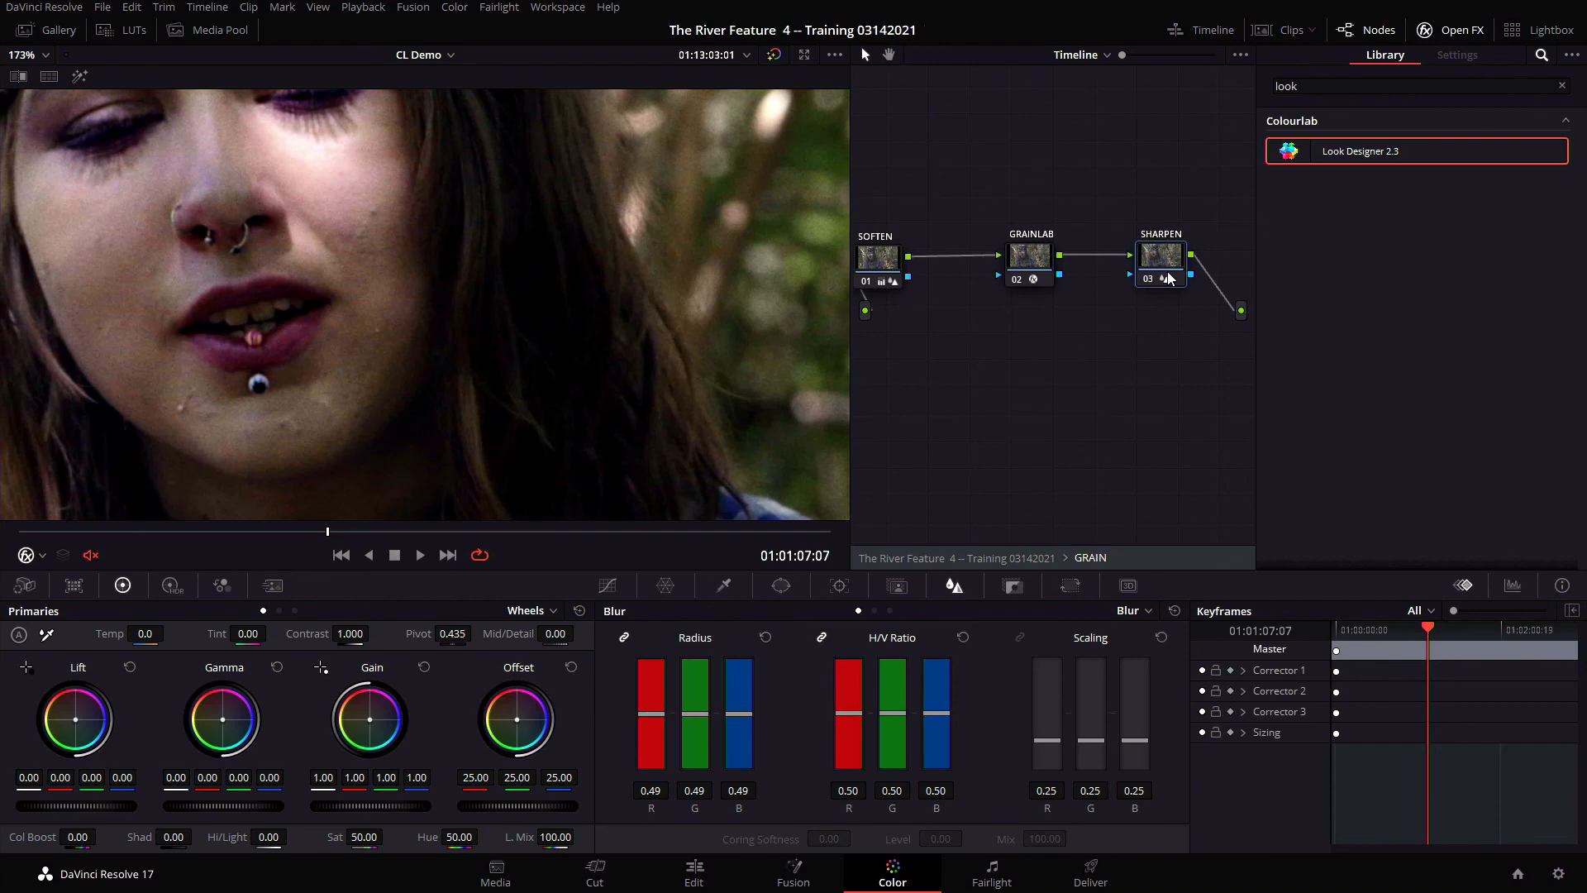
# Leave the GRAIN compound node for the timeline node graph and briefly play the shot to review the result
pyautogui.click(1028, 557)
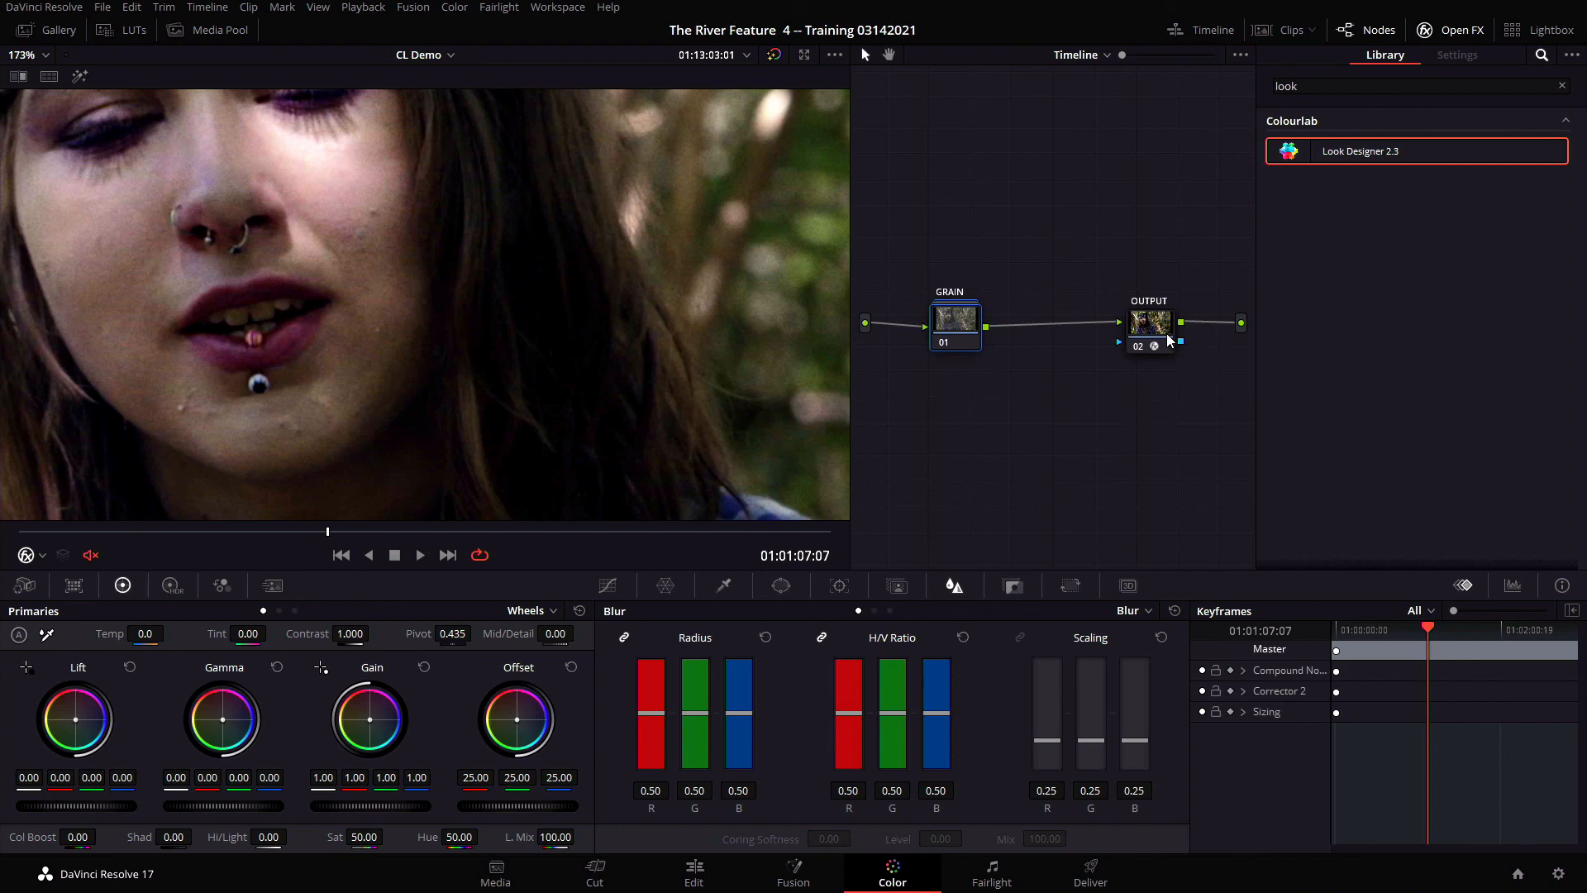
pyautogui.press('space')
pyautogui.press('space')
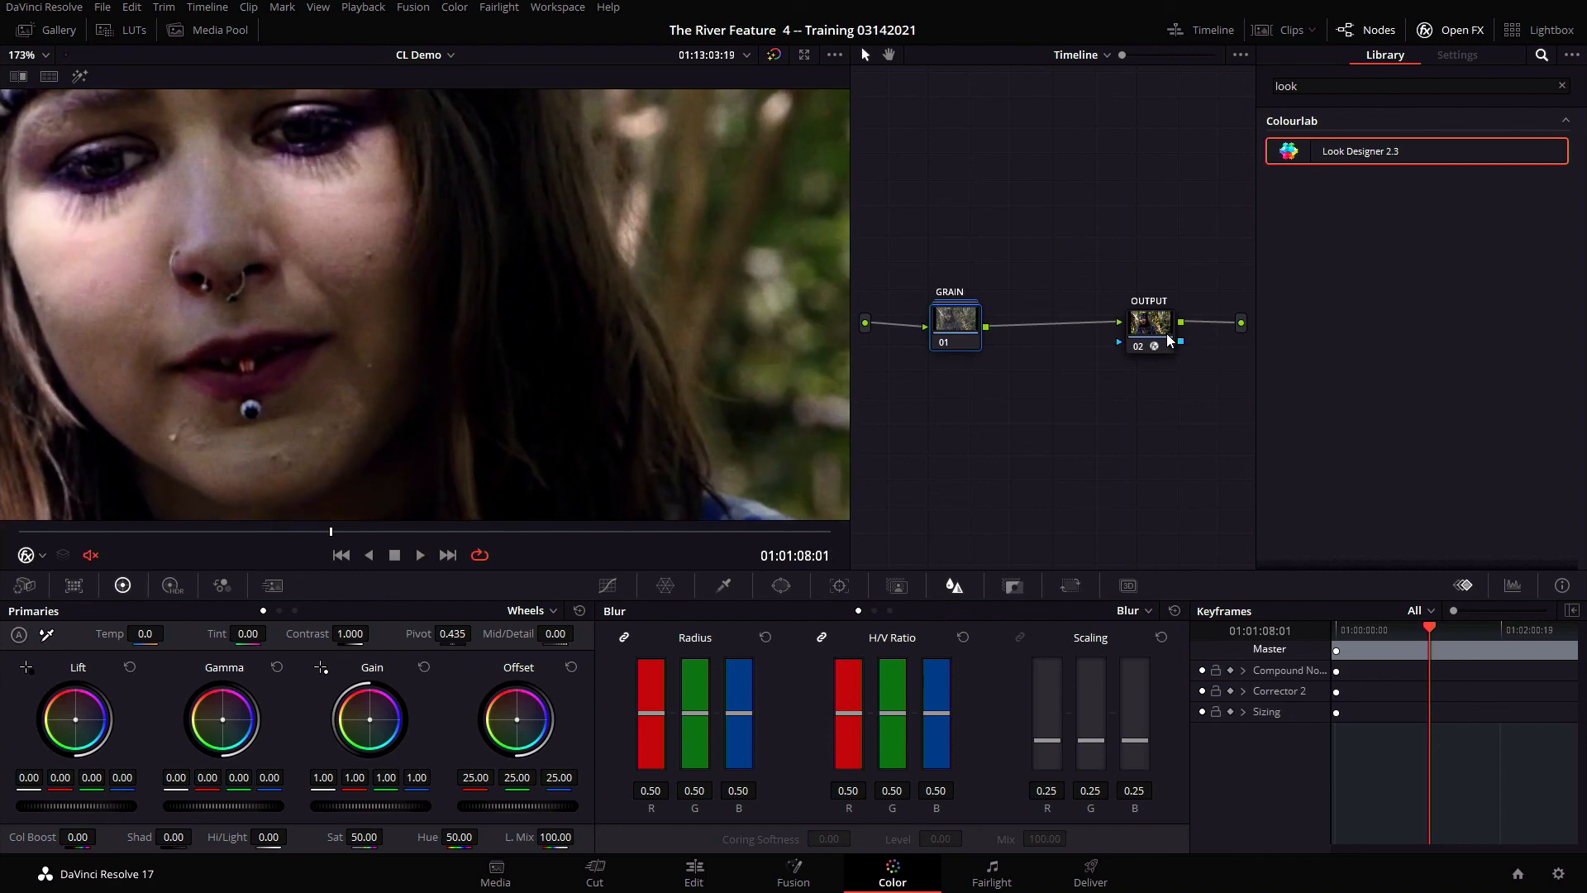